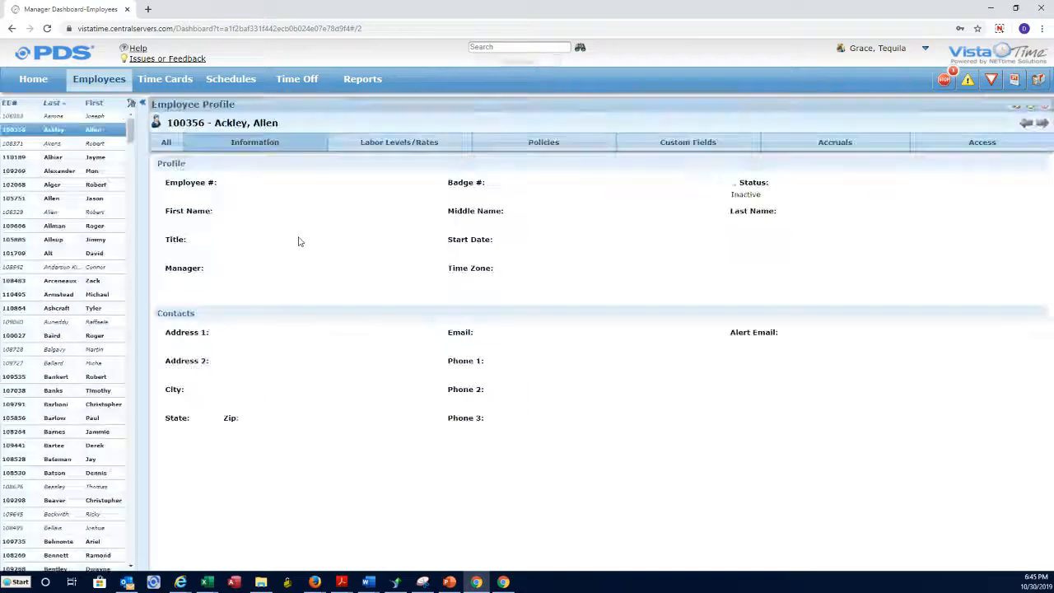
# On the employee's Labor Levels/Rates tab, start a new labor level assignment.
pyautogui.click(396, 148)
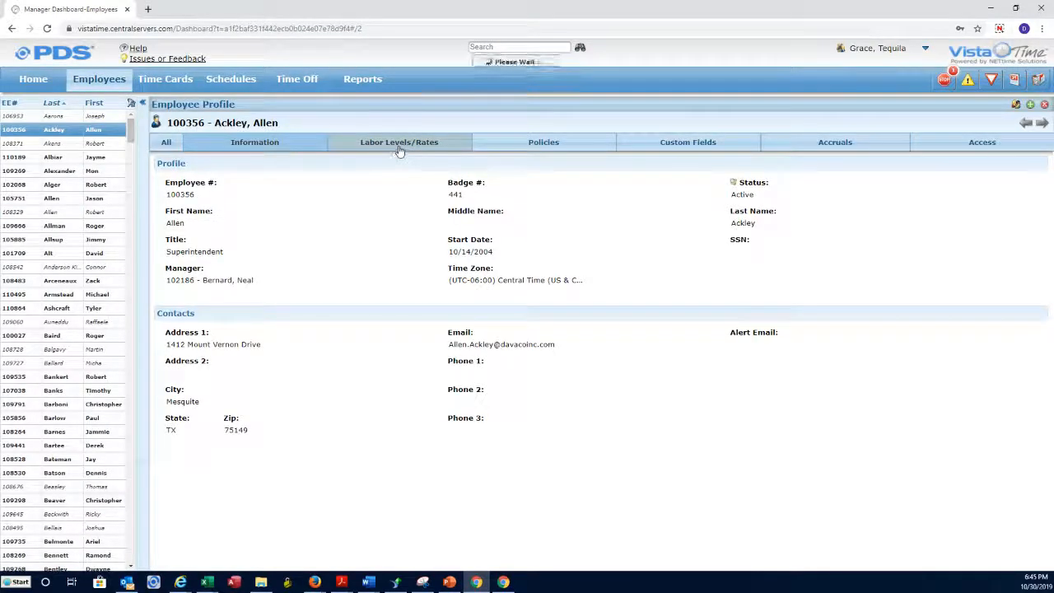
pyautogui.scroll(-3, 543, 365)
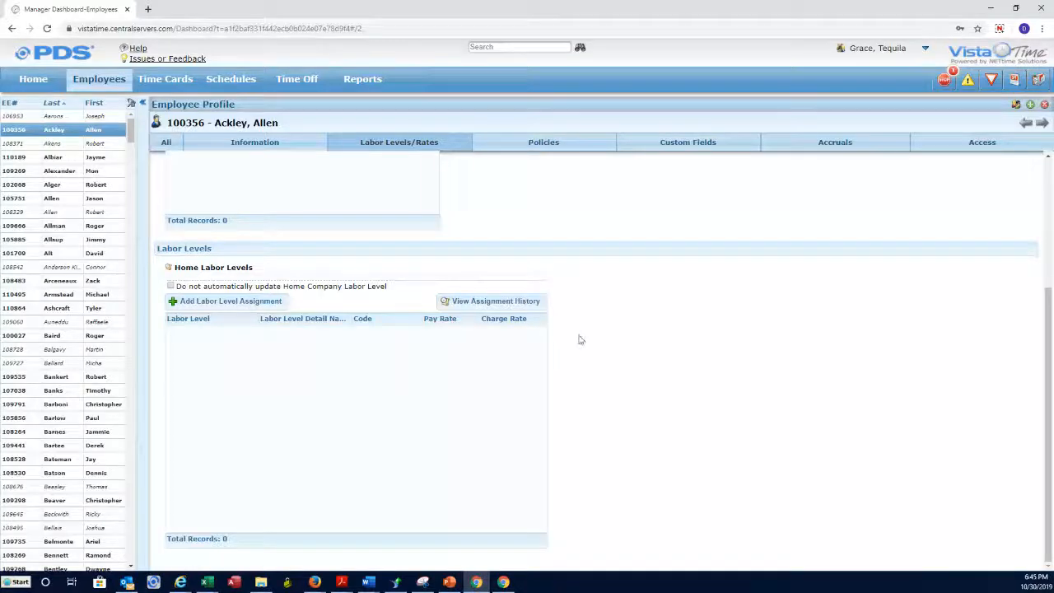
pyautogui.click(203, 302)
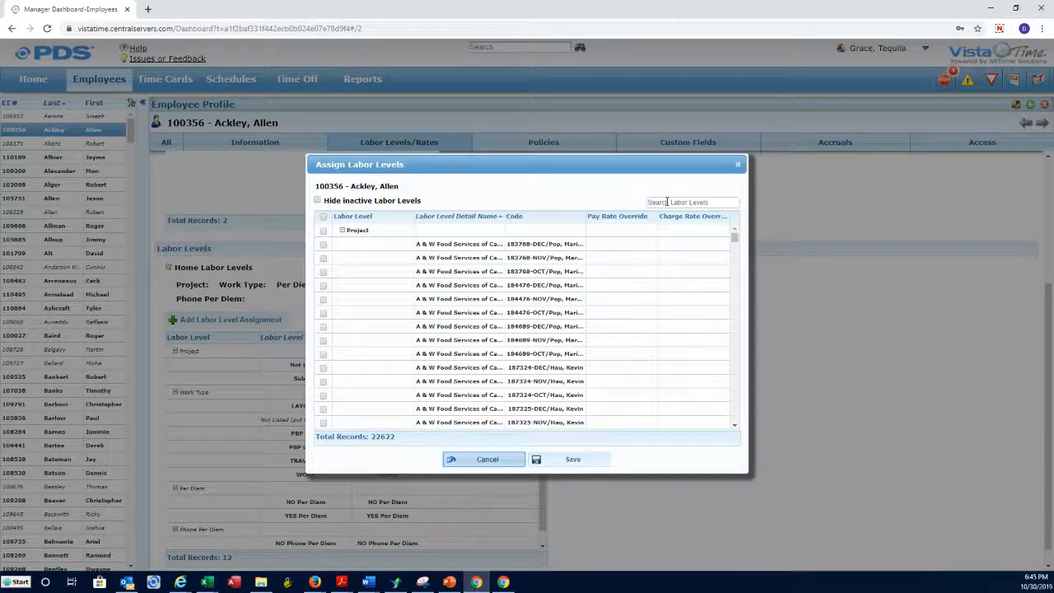
pyautogui.click(667, 202)
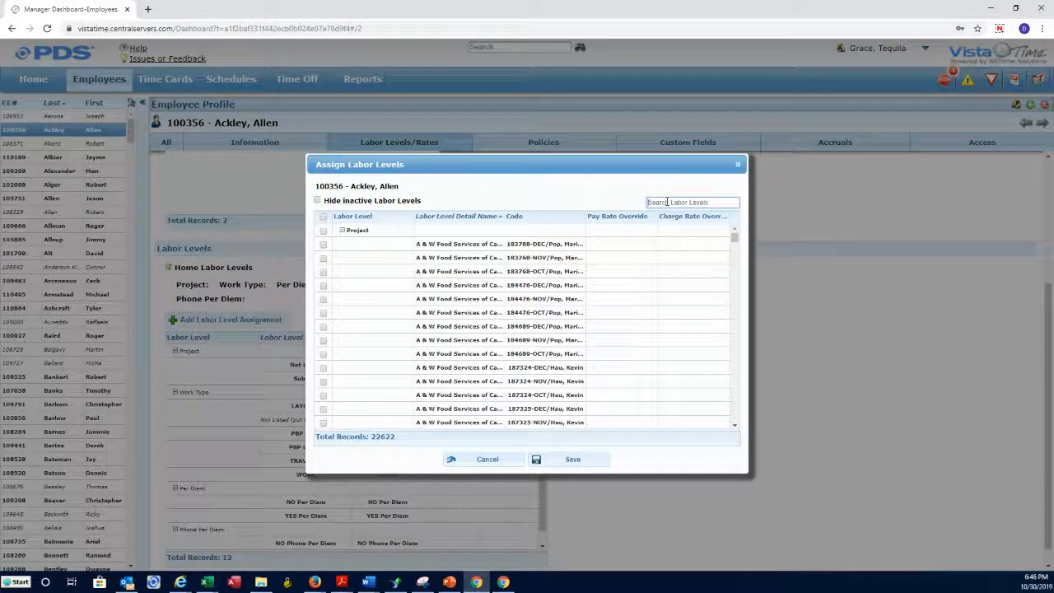
pyautogui.write('122460')
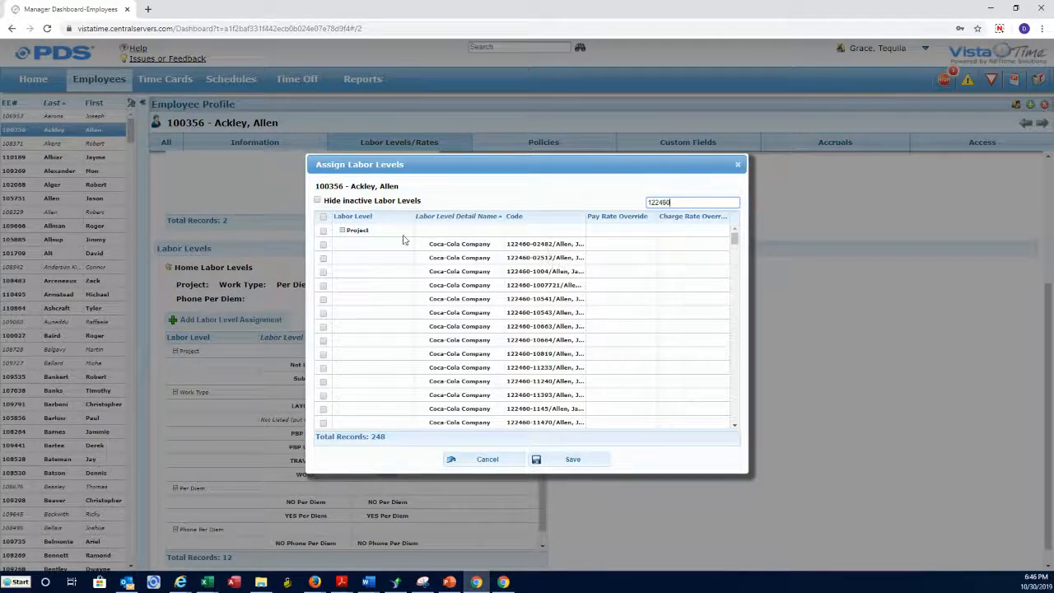
pyautogui.click(323, 245)
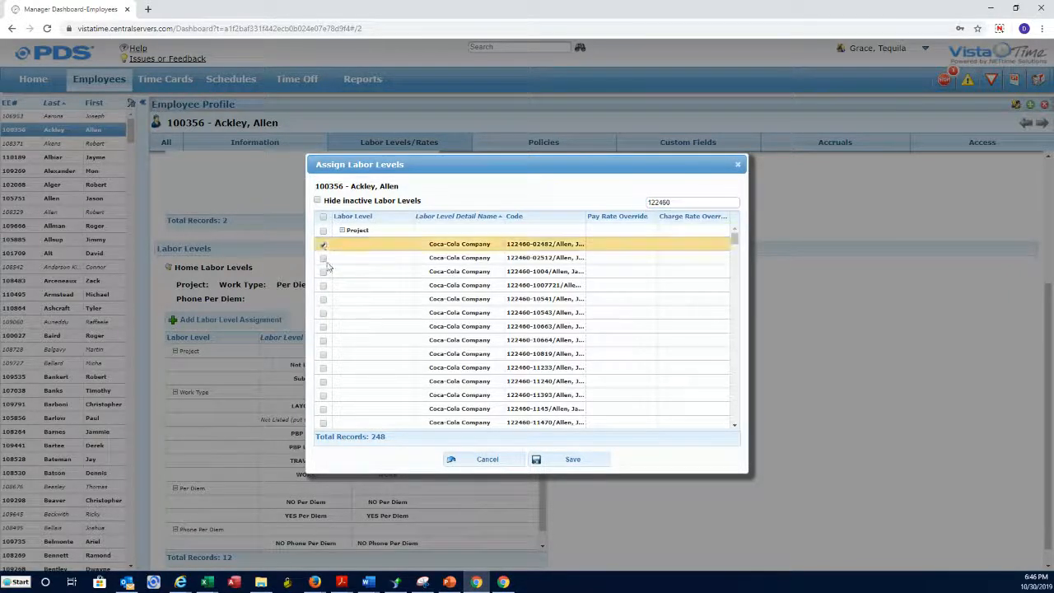
pyautogui.click(323, 369)
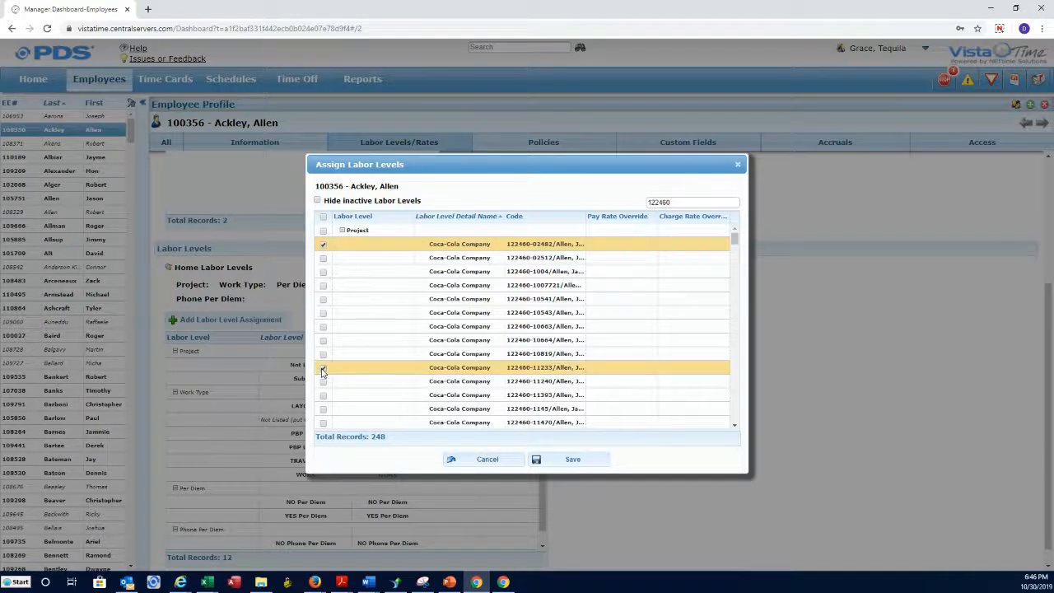
# Save the two labor levels with an effective date of 09/01/2019.
pyautogui.click(572, 461)
pyautogui.click(564, 305)
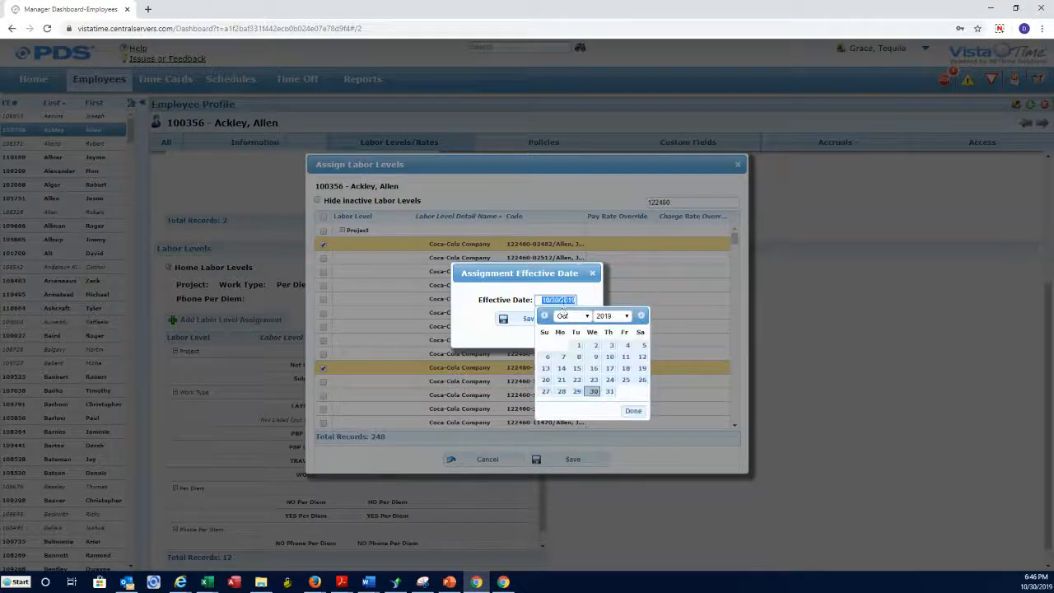
pyautogui.click(545, 315)
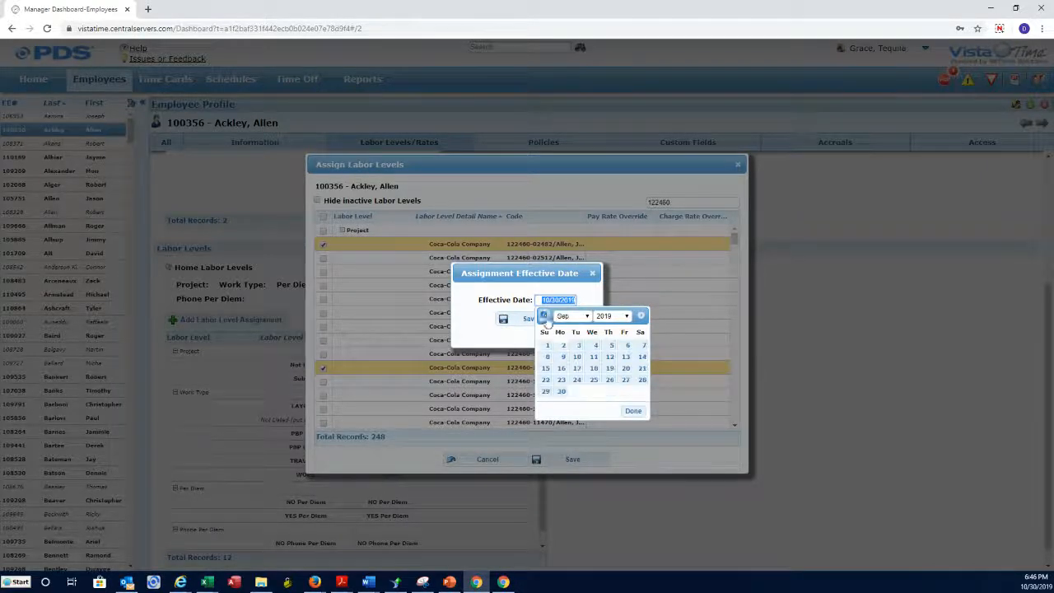
pyautogui.click(542, 346)
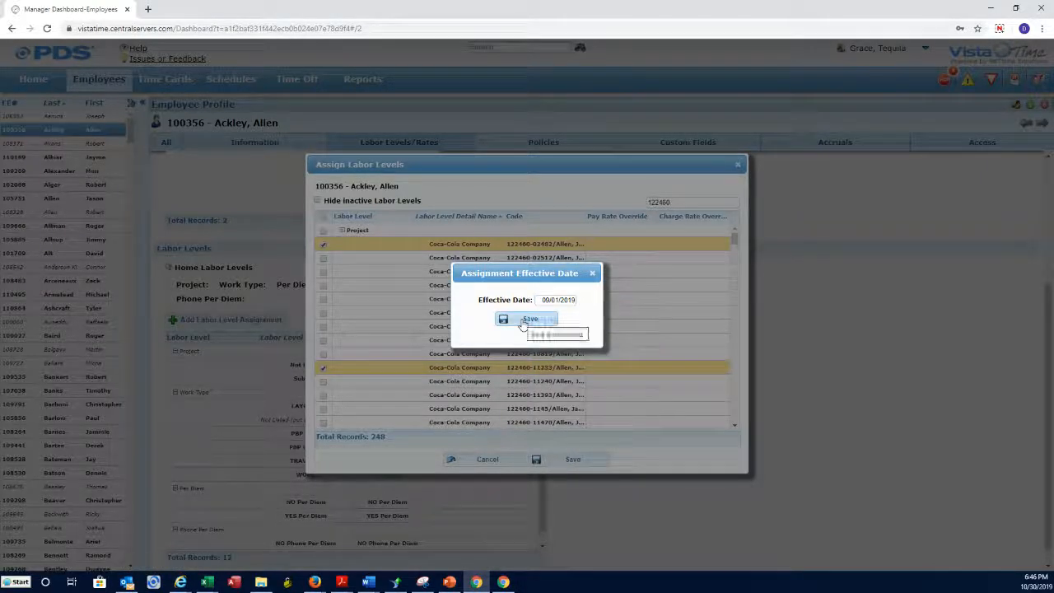
pyautogui.click(523, 322)
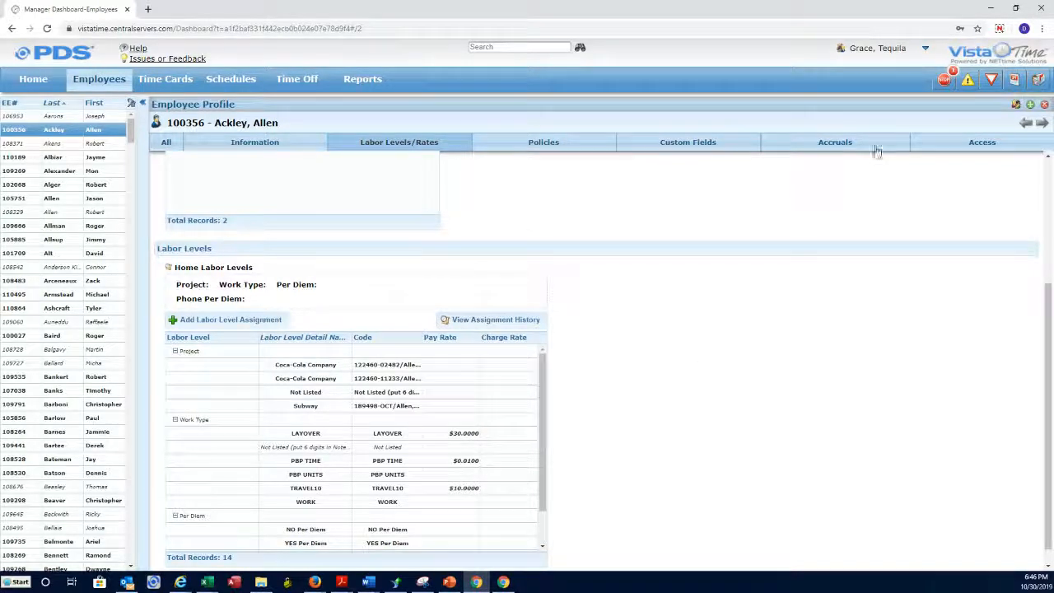
# Check both 09/01/2019 Coca-Cola entries in the assignment history, sorted by labor level and modifier.
pyautogui.click(471, 320)
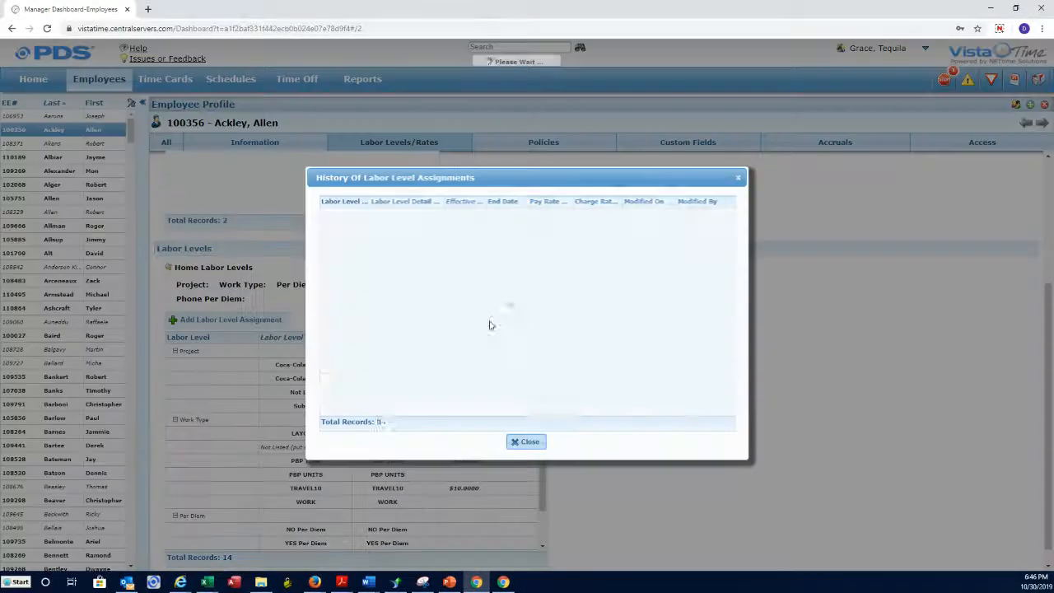
pyautogui.click(354, 203)
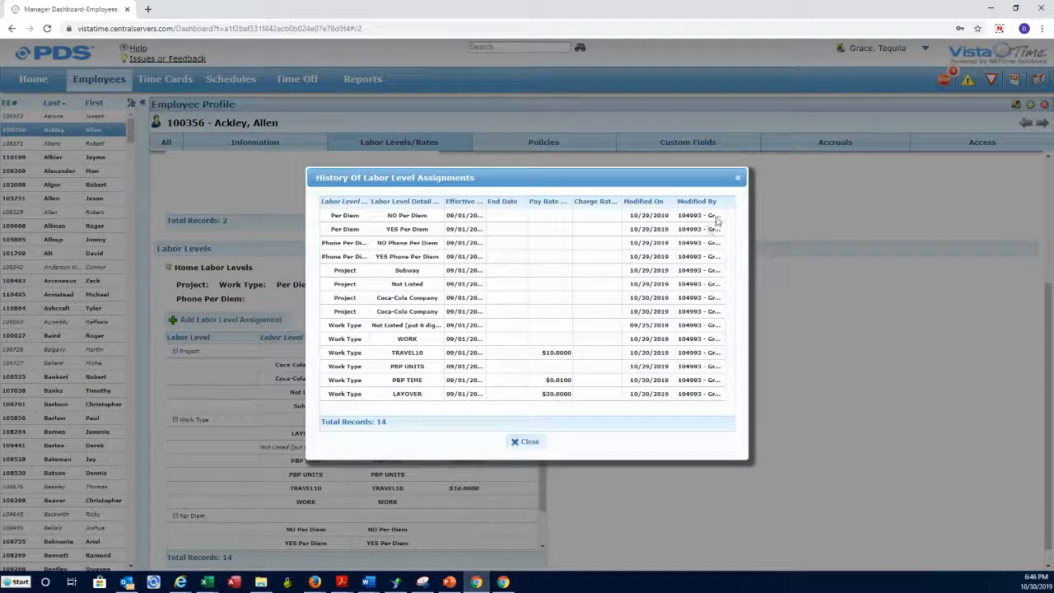
pyautogui.click(704, 203)
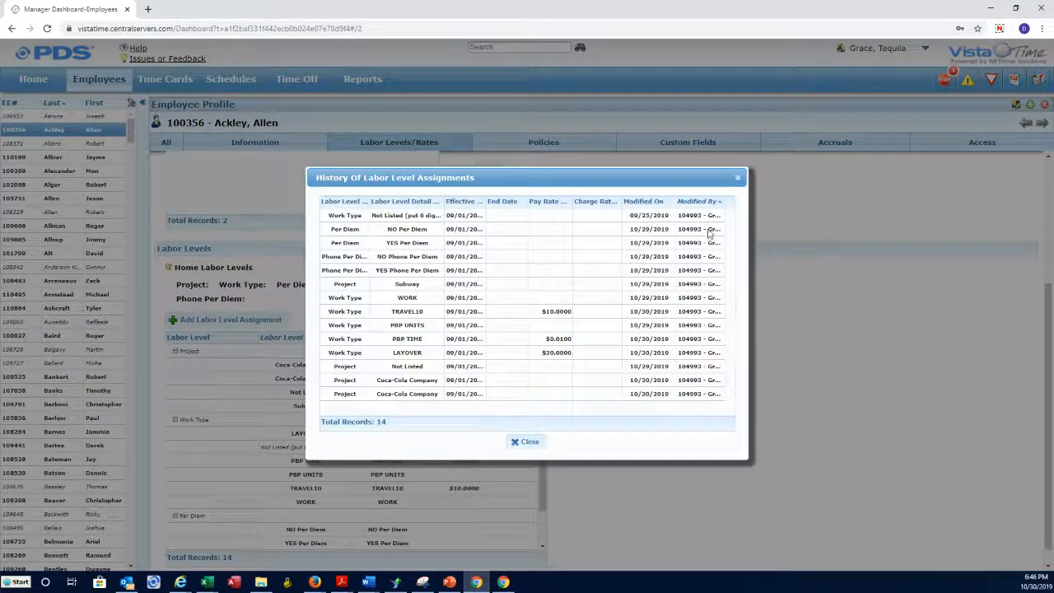
pyautogui.click(647, 382)
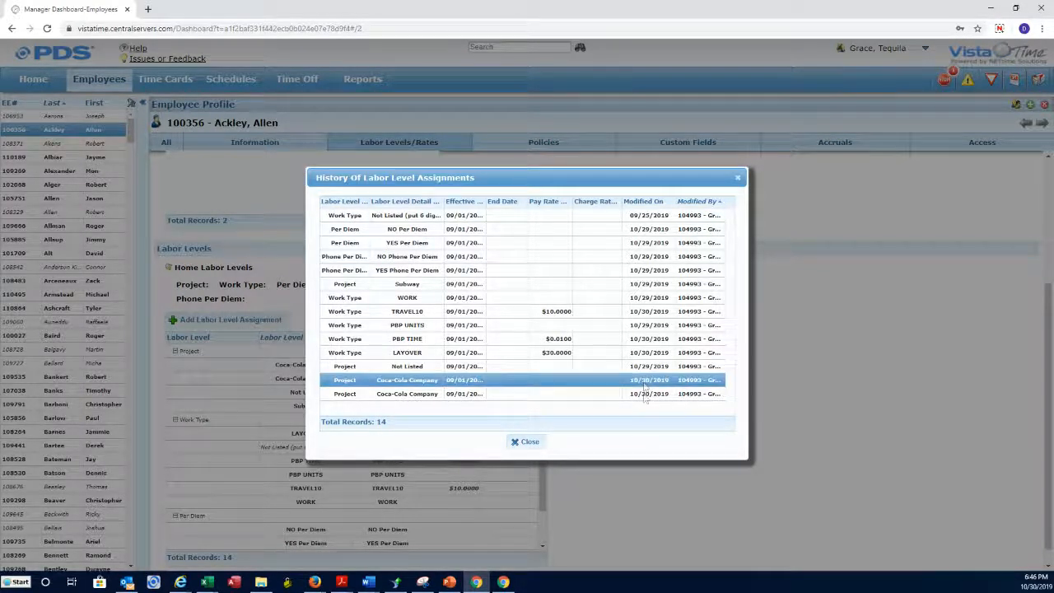
pyautogui.click(645, 395)
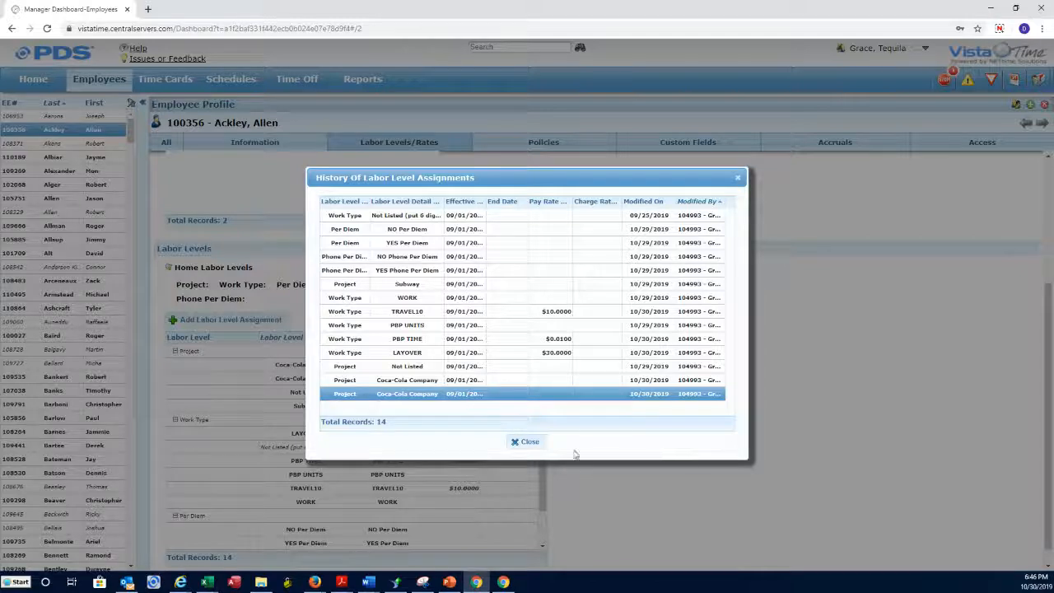
# Close the history and go to Configuration from the user menu.
pyautogui.click(524, 441)
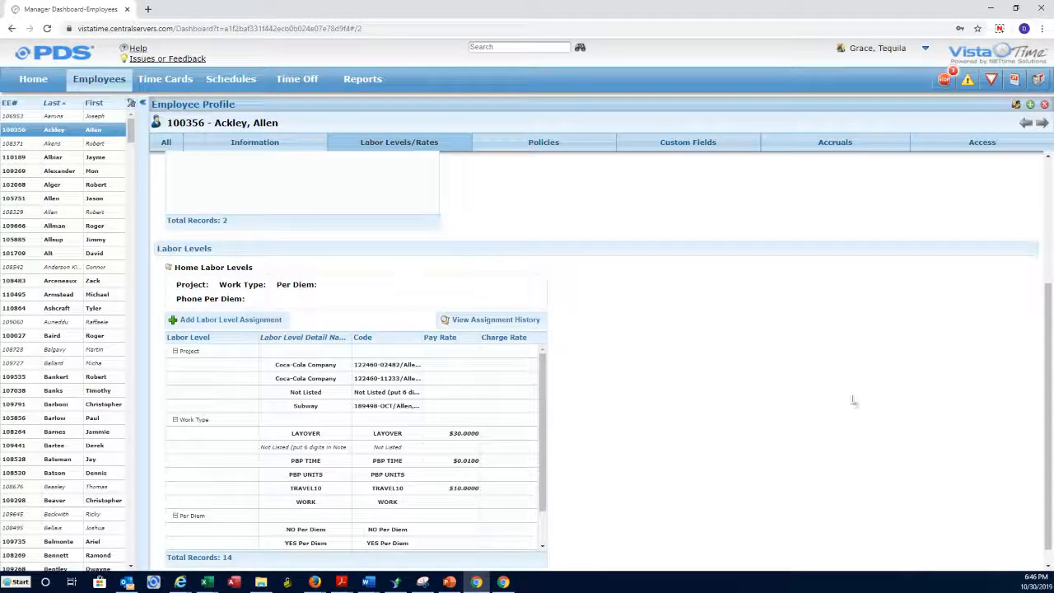
pyautogui.click(906, 52)
pyautogui.click(881, 71)
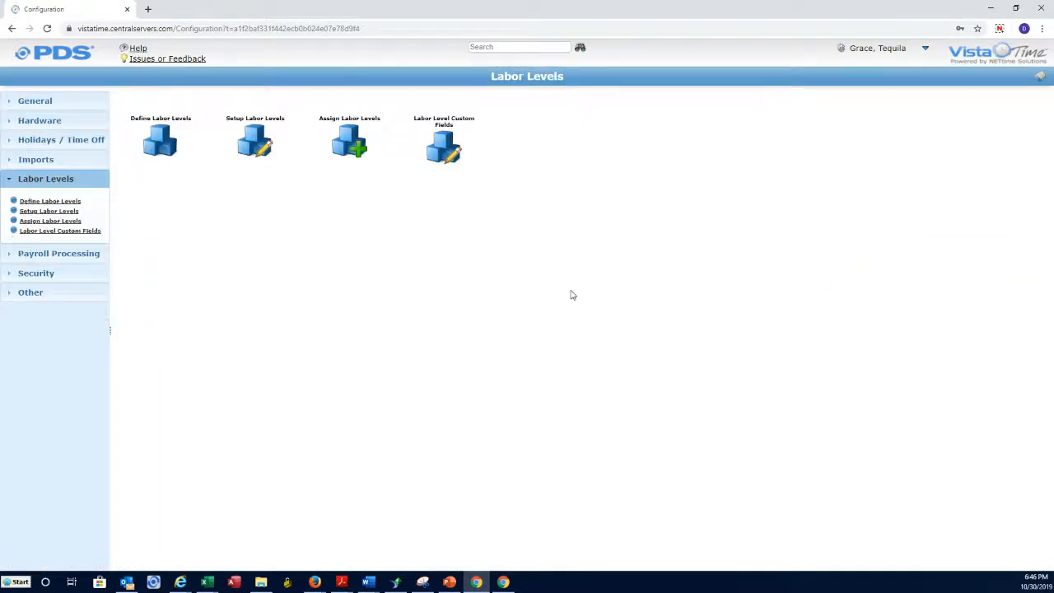
# Open Assign Labor Levels to One Employee and load the employee by name.
pyautogui.click(72, 222)
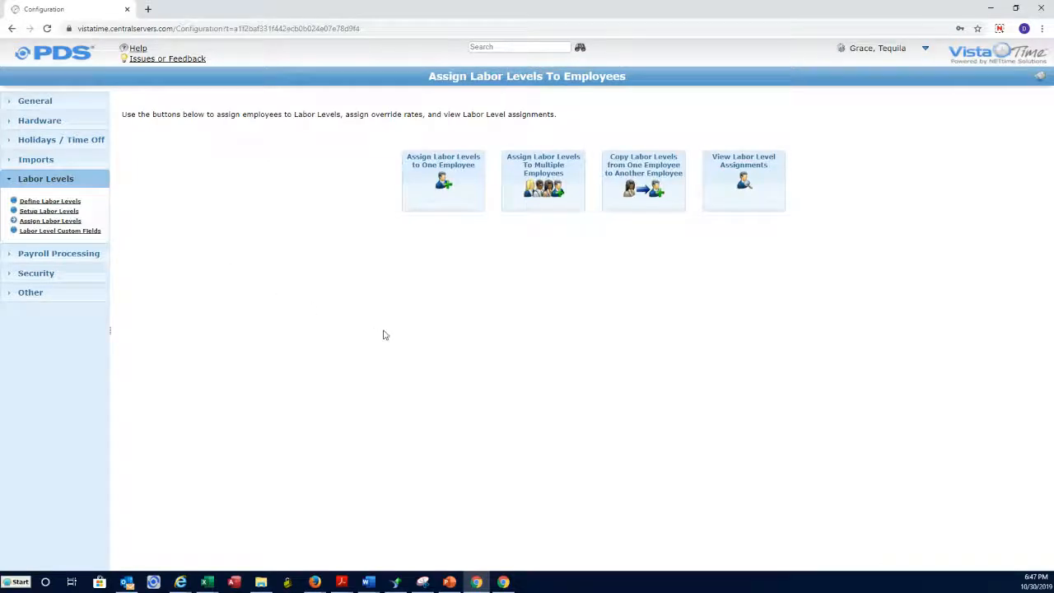
pyautogui.click(444, 180)
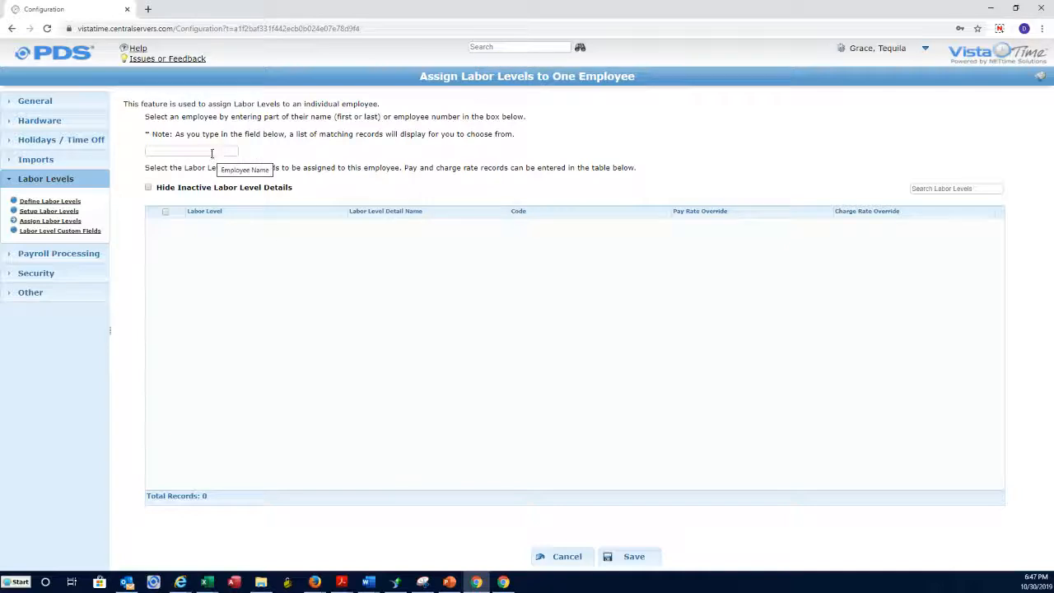
pyautogui.click(212, 154)
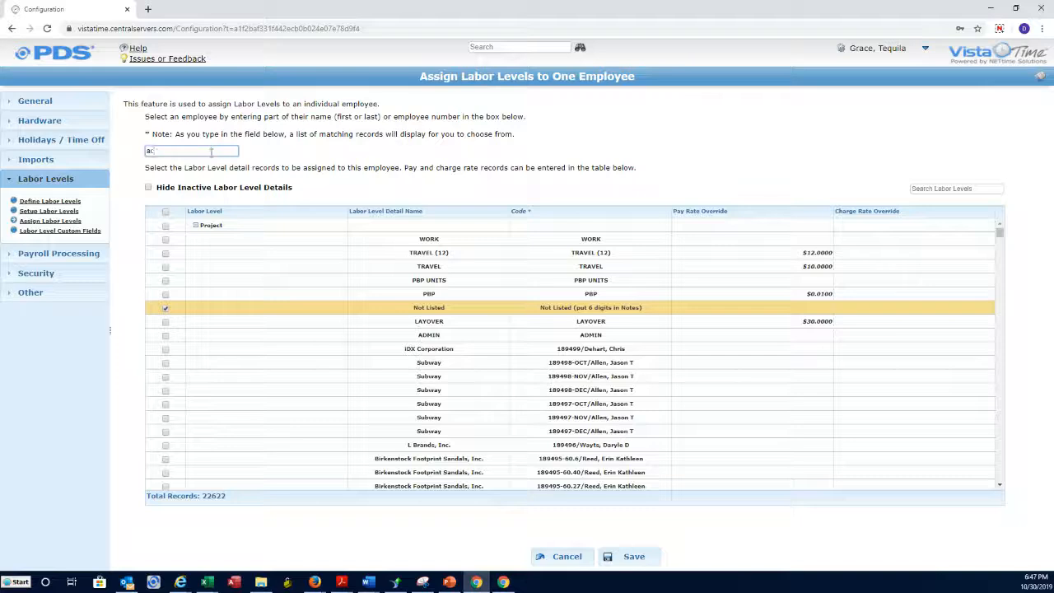
pyautogui.click(204, 167)
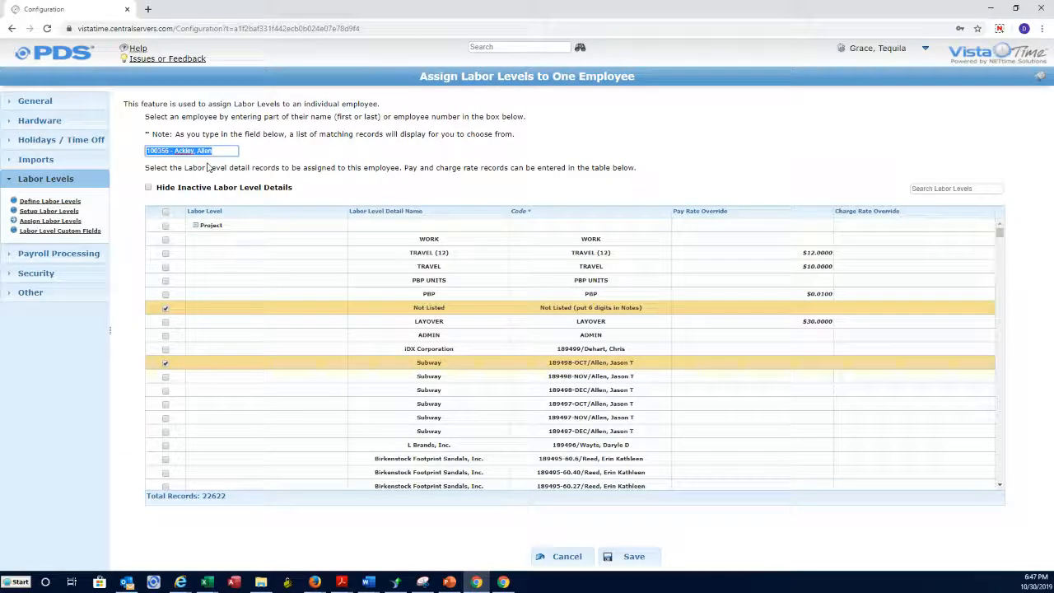
pyautogui.click(928, 187)
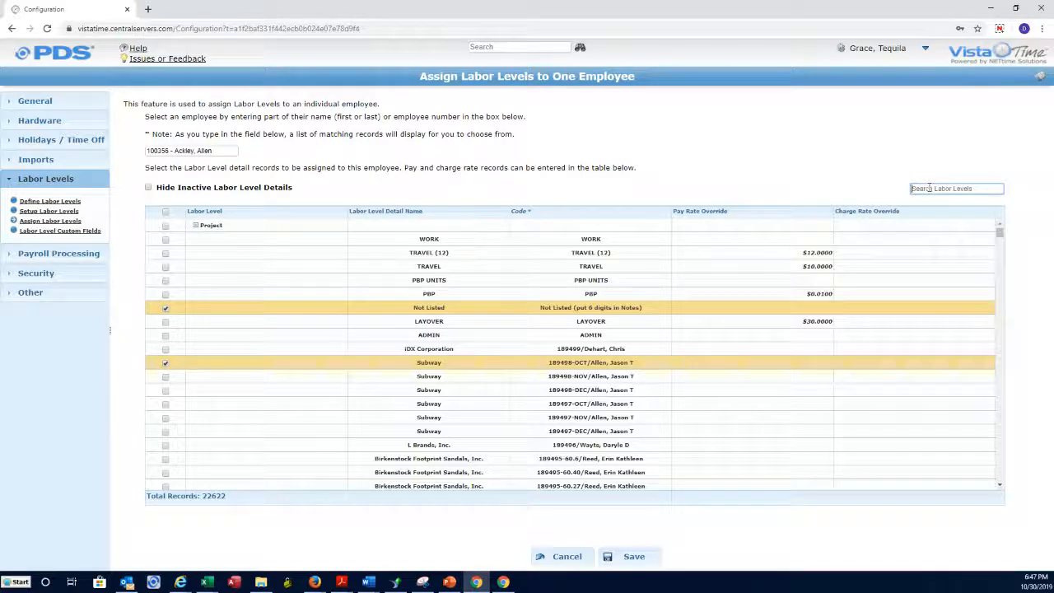
pyautogui.write('122460')
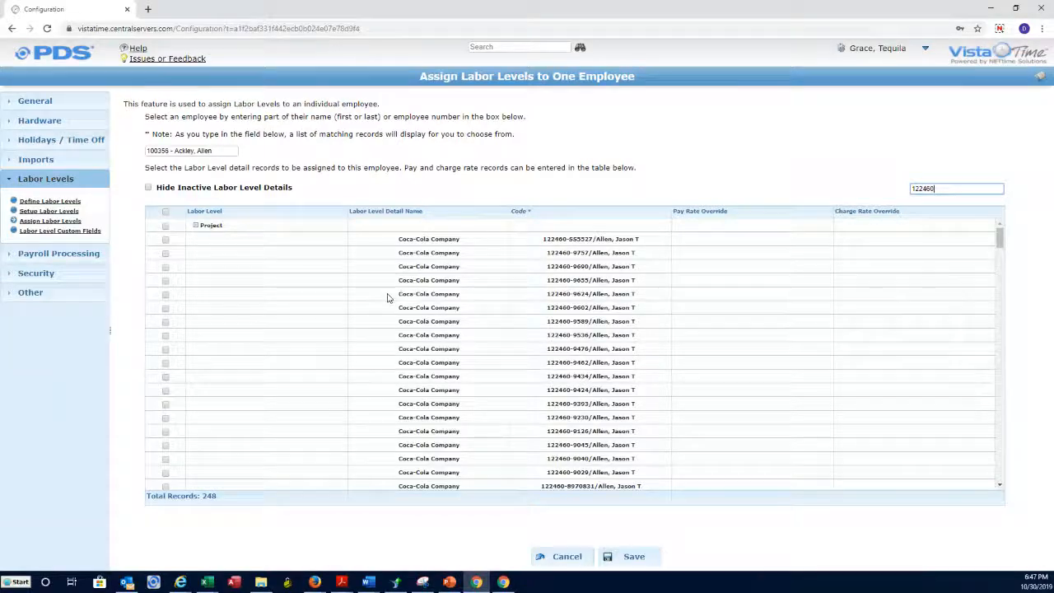
pyautogui.click(166, 239)
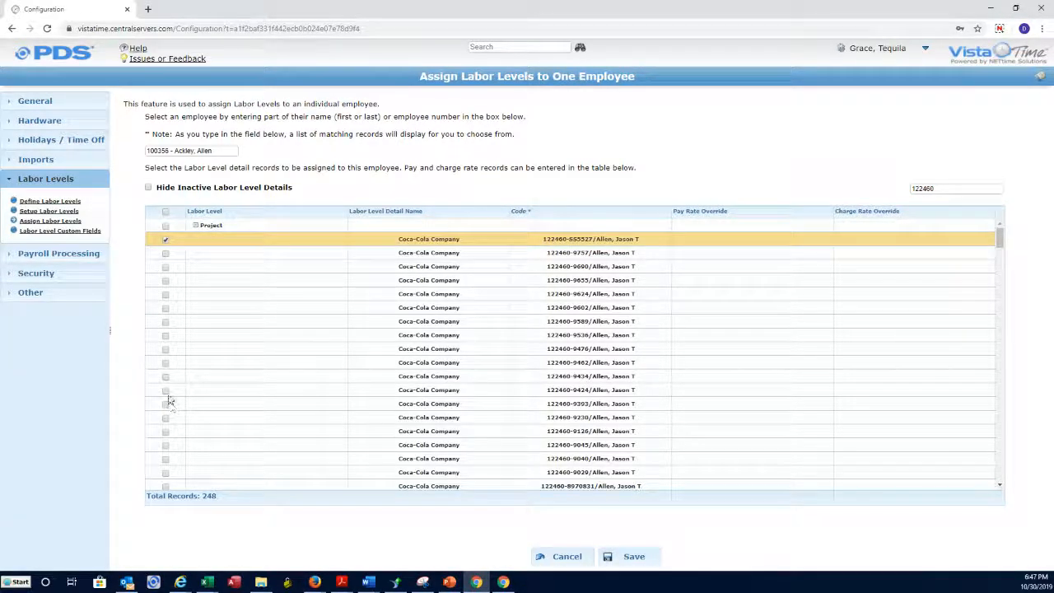
pyautogui.click(165, 390)
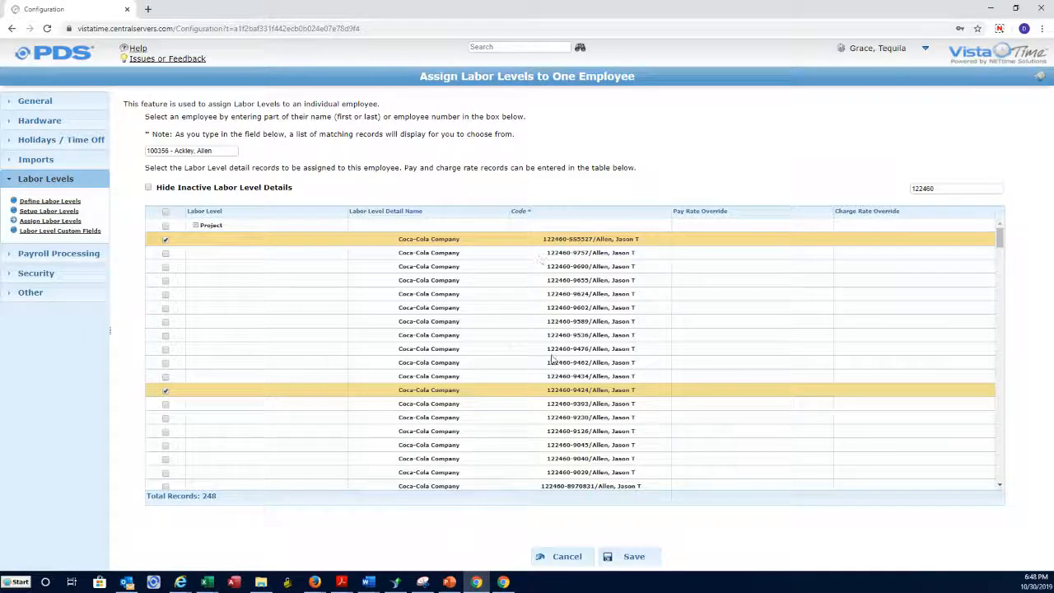
# Turn Hide Inactive Labor Level Details on and back off so inactive details stay visible.
pyautogui.scroll(-3, 553, 320)
pyautogui.scroll(-5, 553, 319)
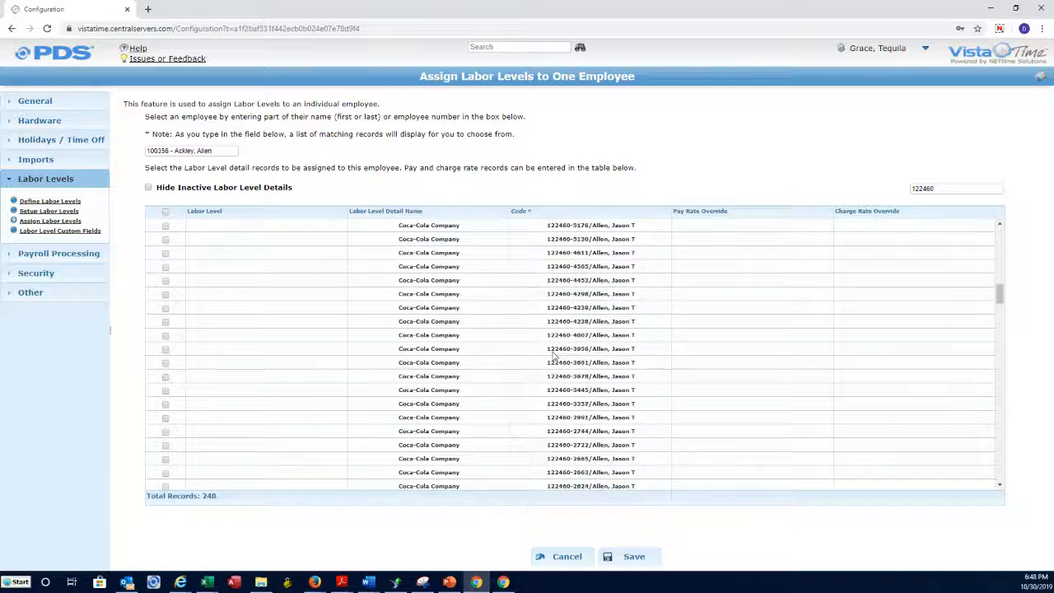
pyautogui.scroll(8, 553, 319)
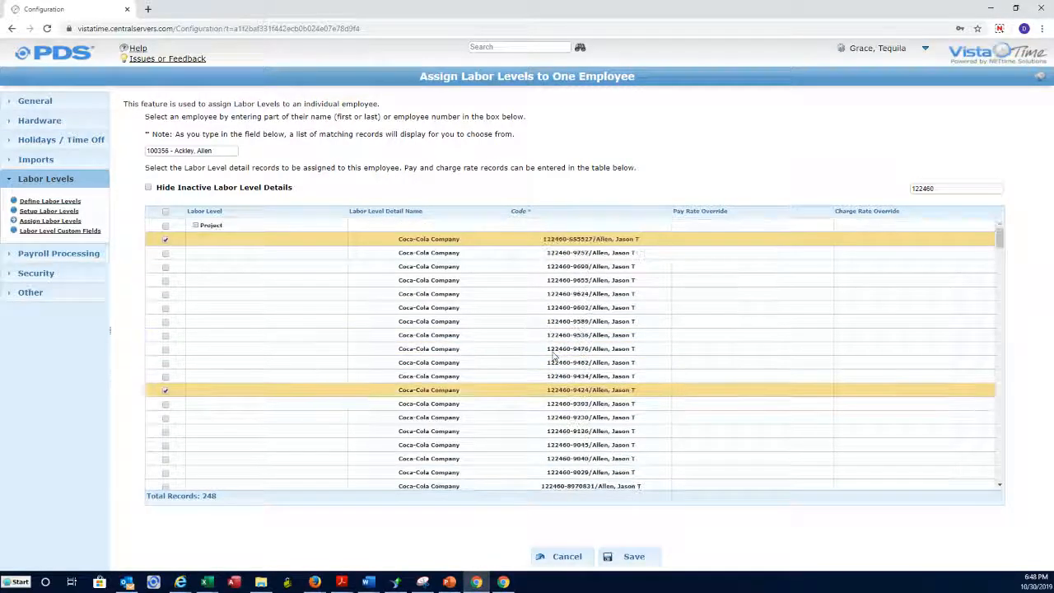
pyautogui.click(149, 188)
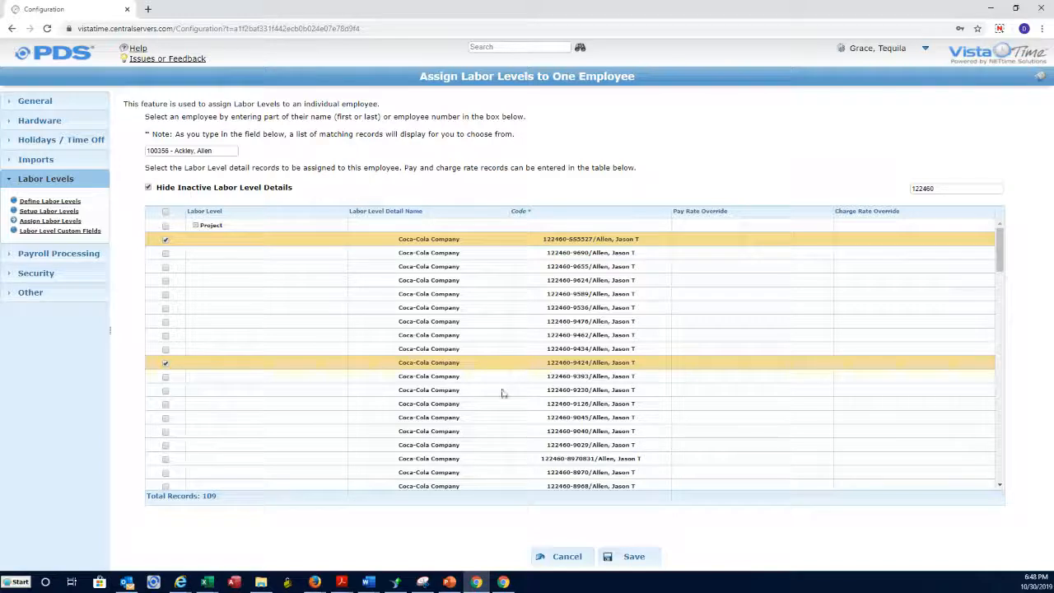
pyautogui.click(149, 188)
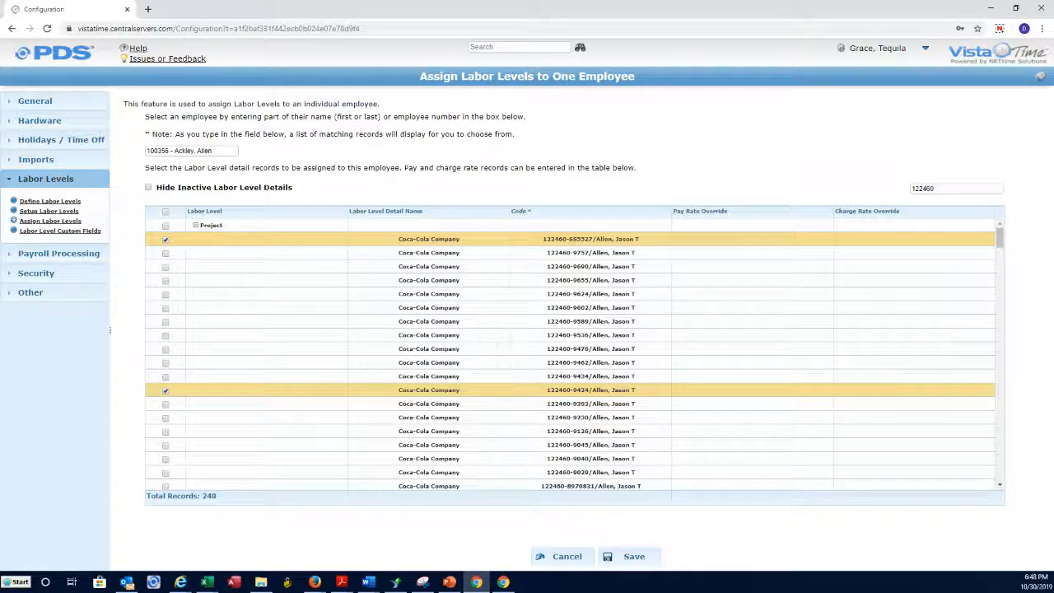
# Bring up the Labor-Level-Details-Report workbook and check the inactive False entry in G25.
pyautogui.hotkey('alt', 'Tab')
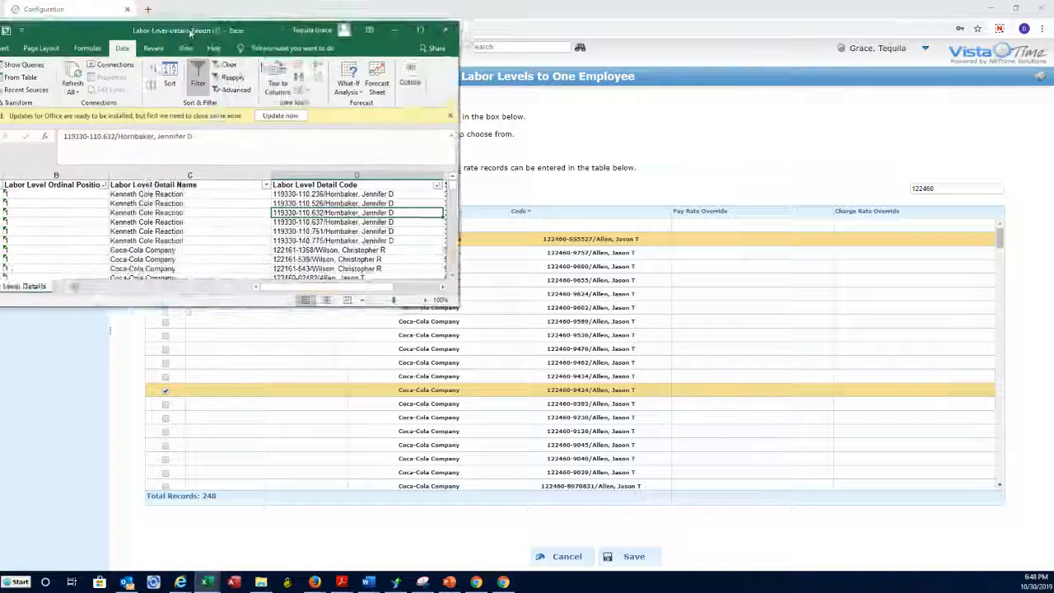
pyautogui.click(753, 126)
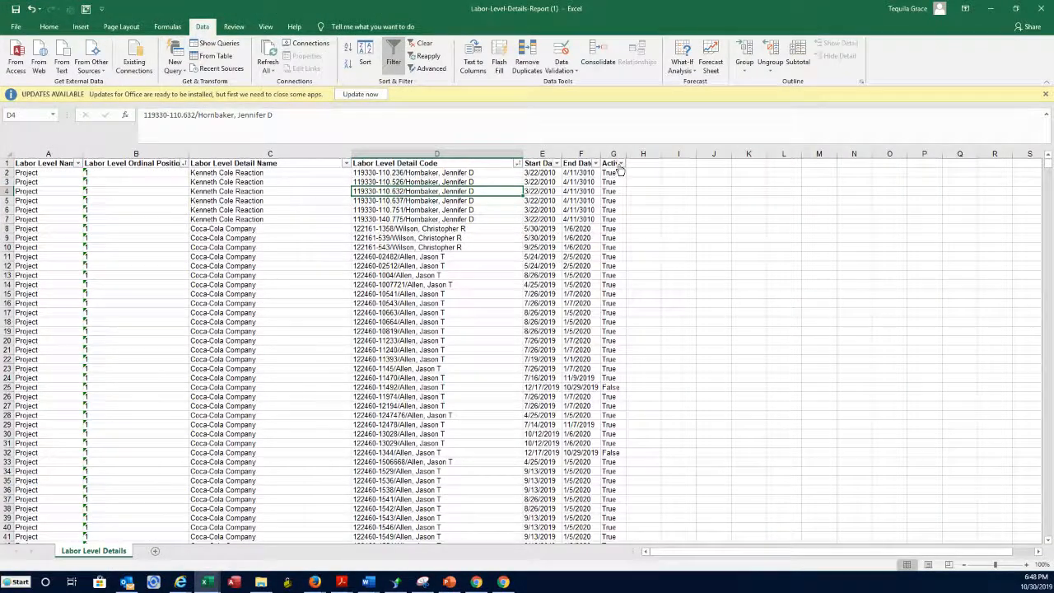
pyautogui.click(616, 386)
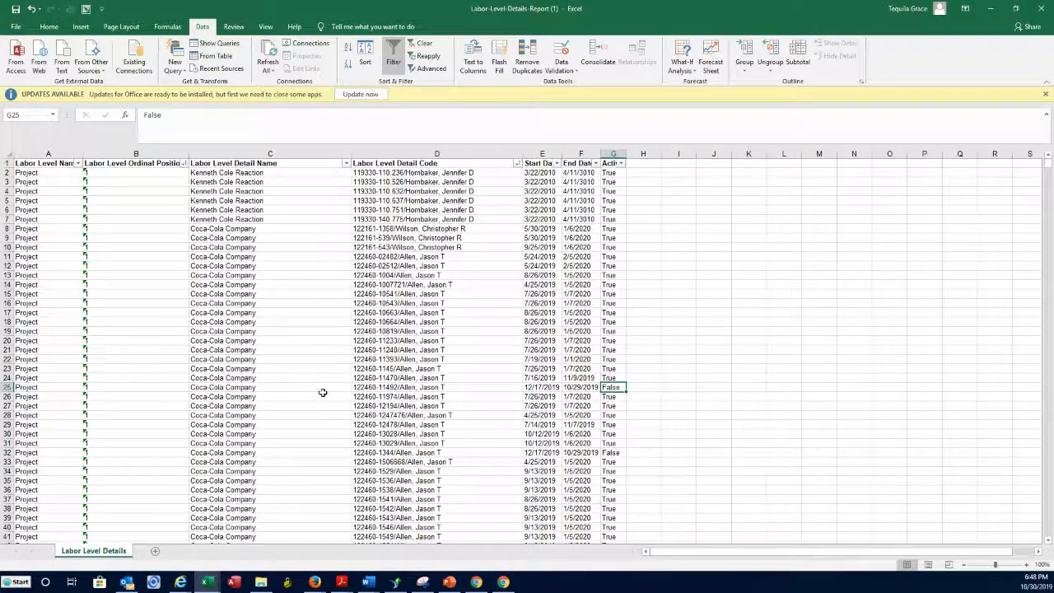
pyautogui.moveTo(692, 12); pyautogui.dragTo(597, 333)
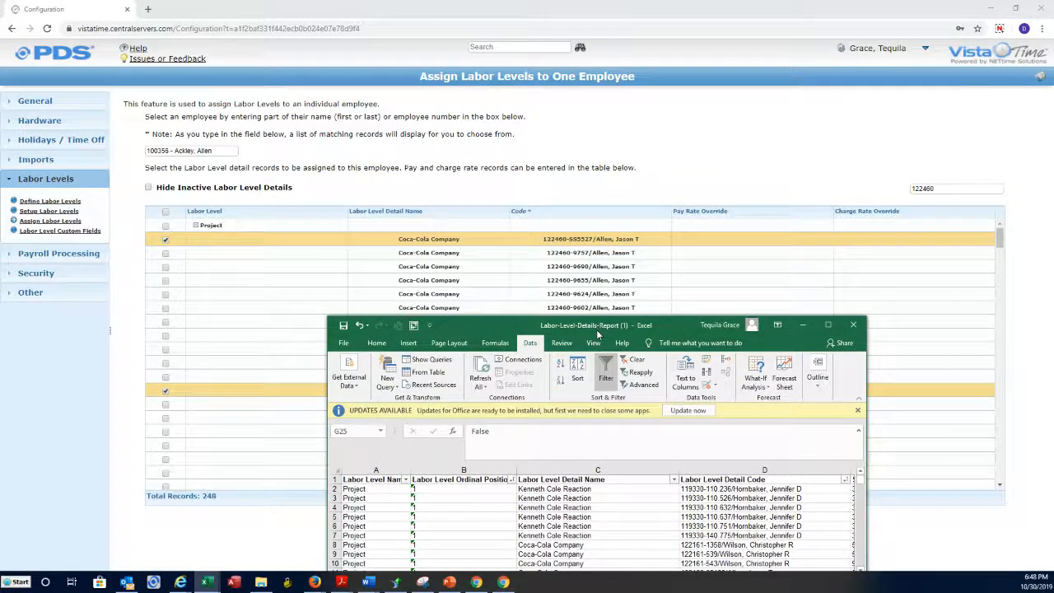
# Position the report window at the top-left over VistaTime and select a code cell in column D.
pyautogui.click(548, 247)
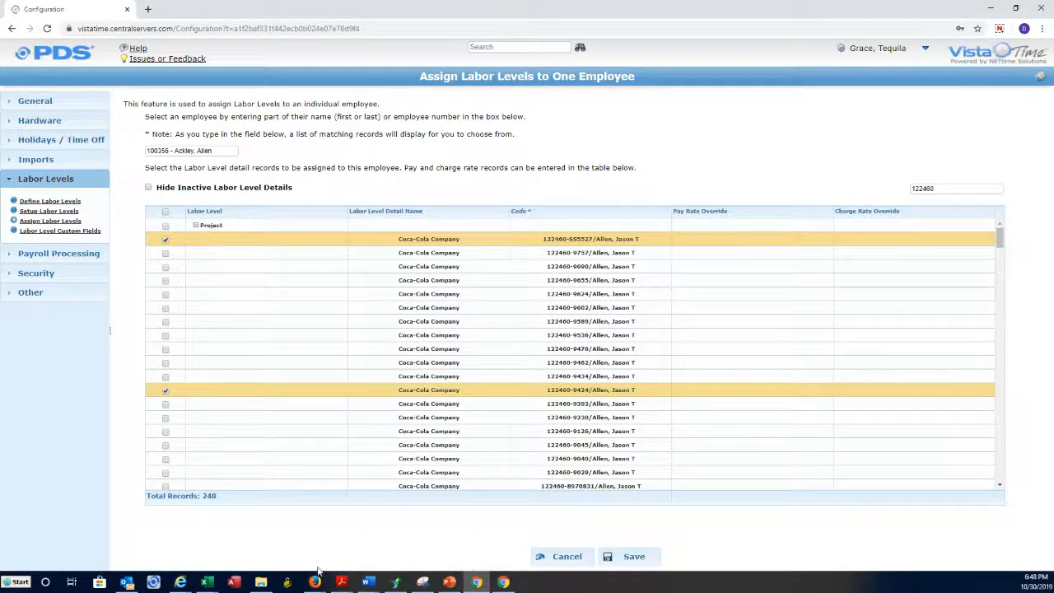
pyautogui.moveTo(209, 583)
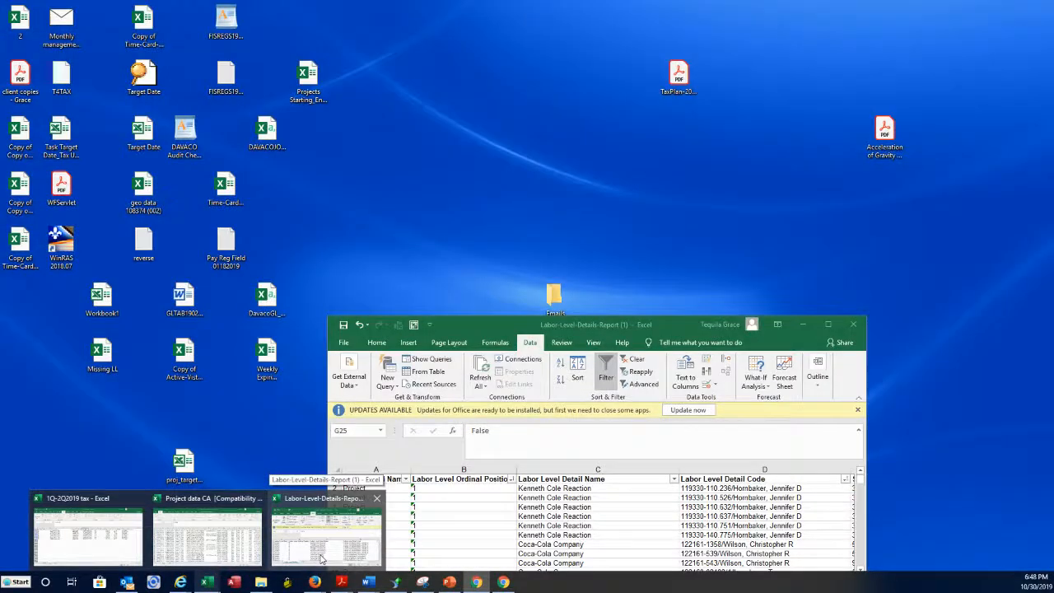
pyautogui.click(321, 560)
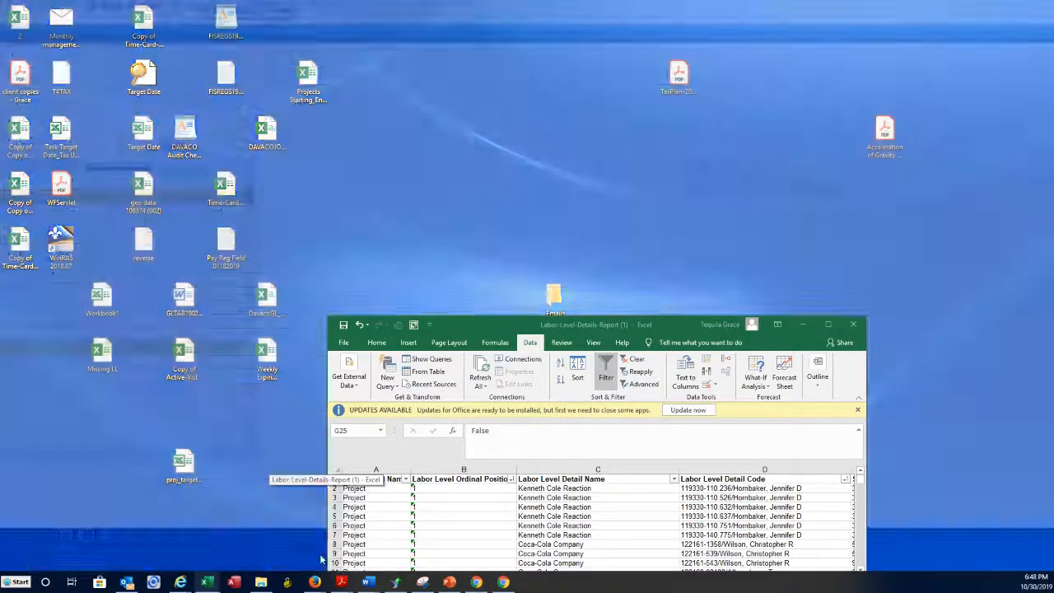
pyautogui.moveTo(688, 325); pyautogui.dragTo(350, 30)
pyautogui.click(405, 212)
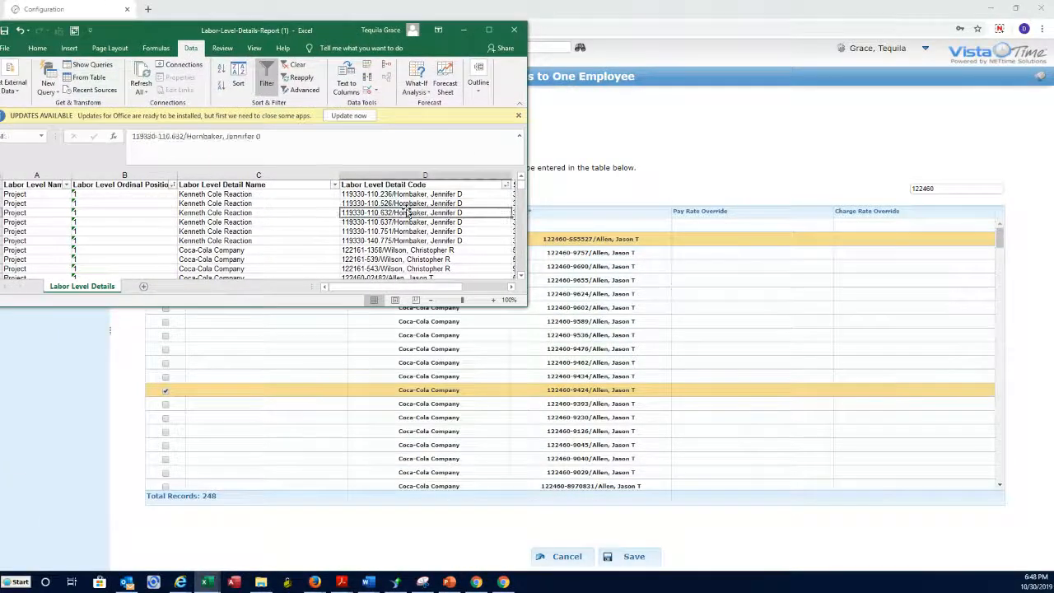
pyautogui.hotkey('ctrl', 'f')
pyautogui.write('122460')
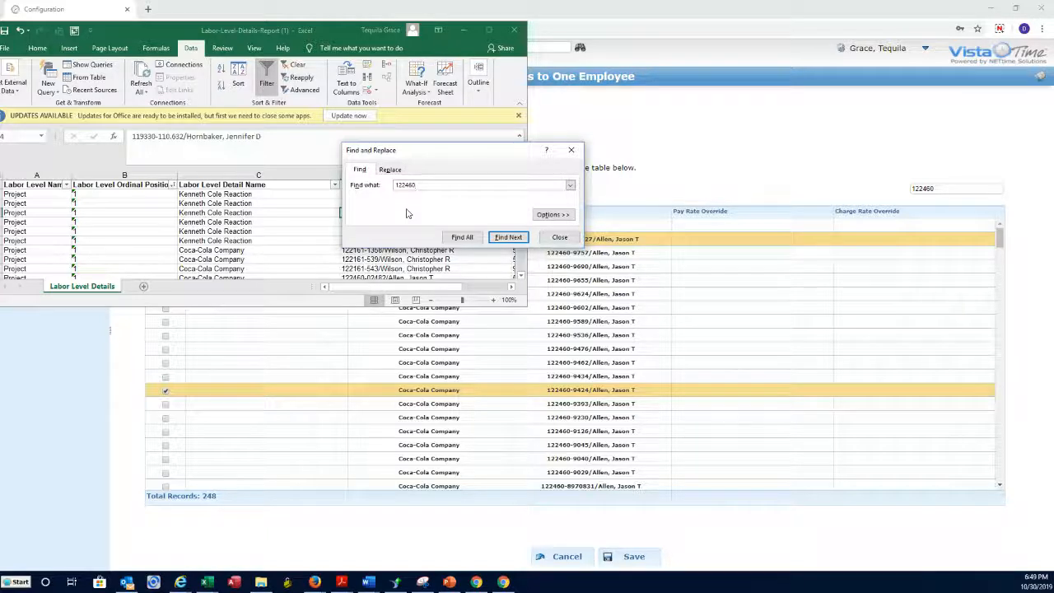
pyautogui.write('88')
pyautogui.click(509, 238)
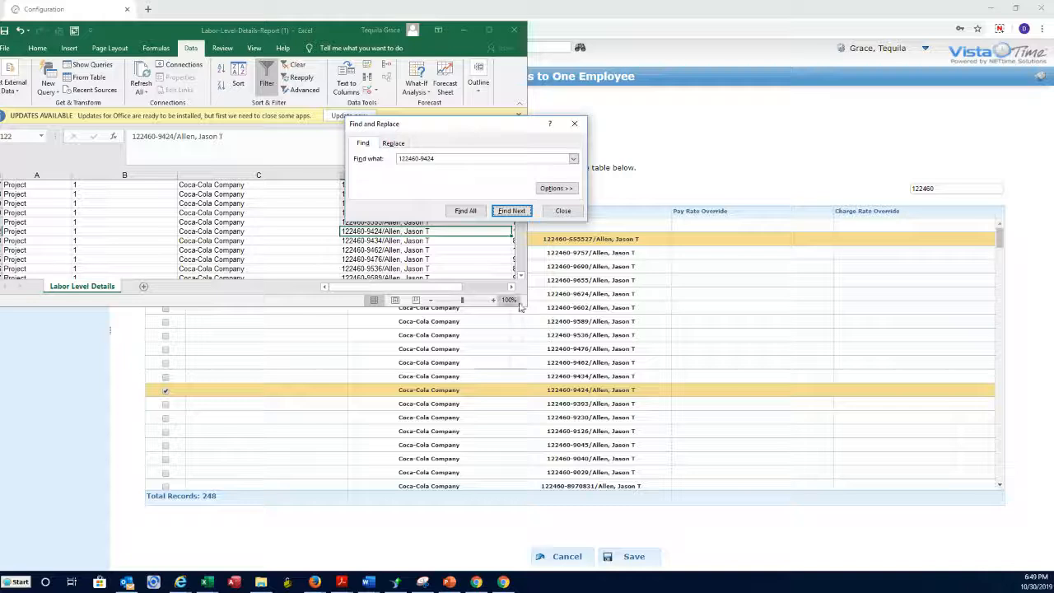
# Read the 9424 row's start date 10/17/2019 and end date 12/29/2019, then save in VistaTime.
pyautogui.moveTo(520, 306); pyautogui.dragTo(616, 339)
pyautogui.moveTo(496, 131); pyautogui.dragTo(408, 86)
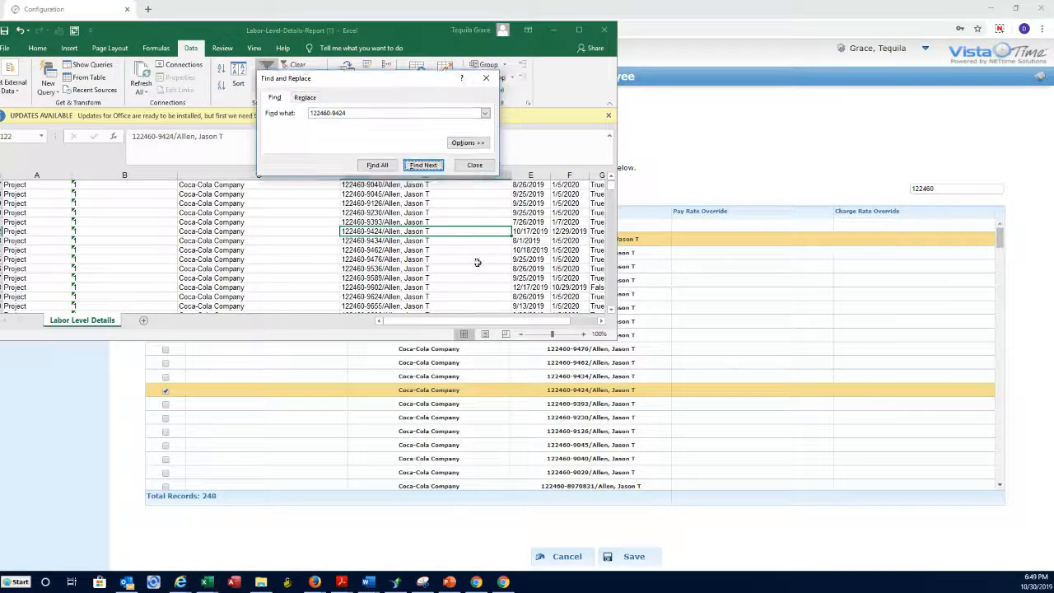
pyautogui.click(534, 232)
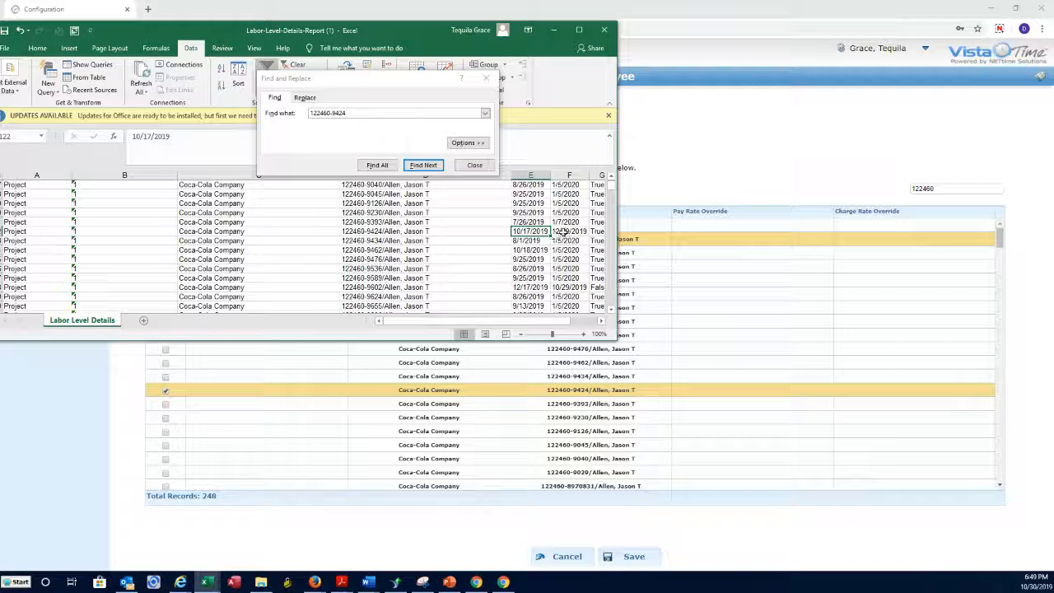
pyautogui.click(568, 231)
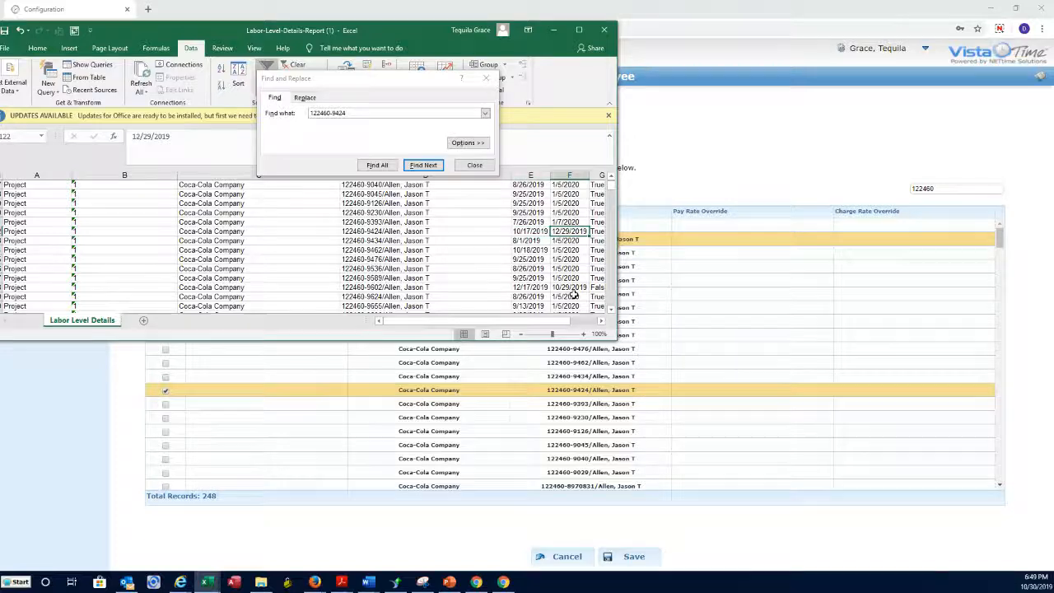
pyautogui.click(546, 232)
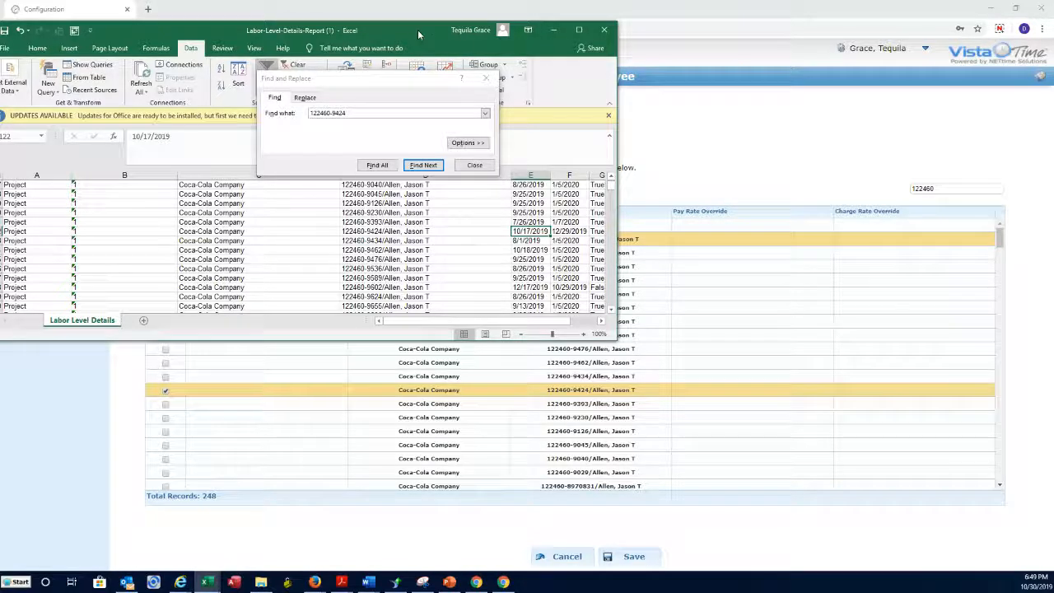
pyautogui.click(648, 558)
# Pick October 17, 2019 as the effective date and save the assignment.
pyautogui.click(560, 301)
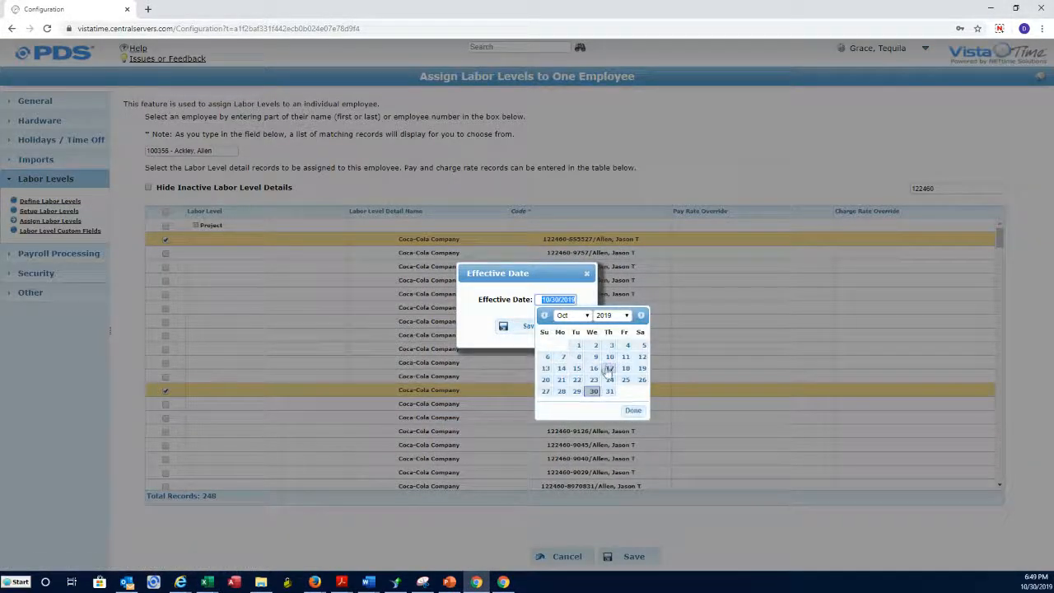
pyautogui.click(608, 369)
pyautogui.click(527, 328)
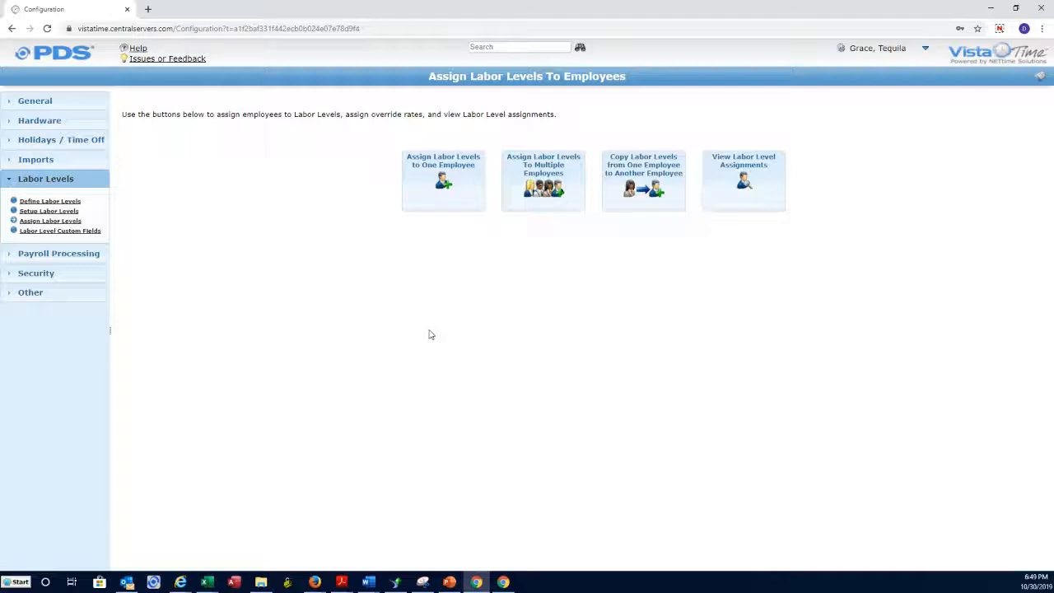
# Filter the multi-employee assignment to MFF-STC, select all 40 employees, and continue to labor levels.
pyautogui.click(559, 187)
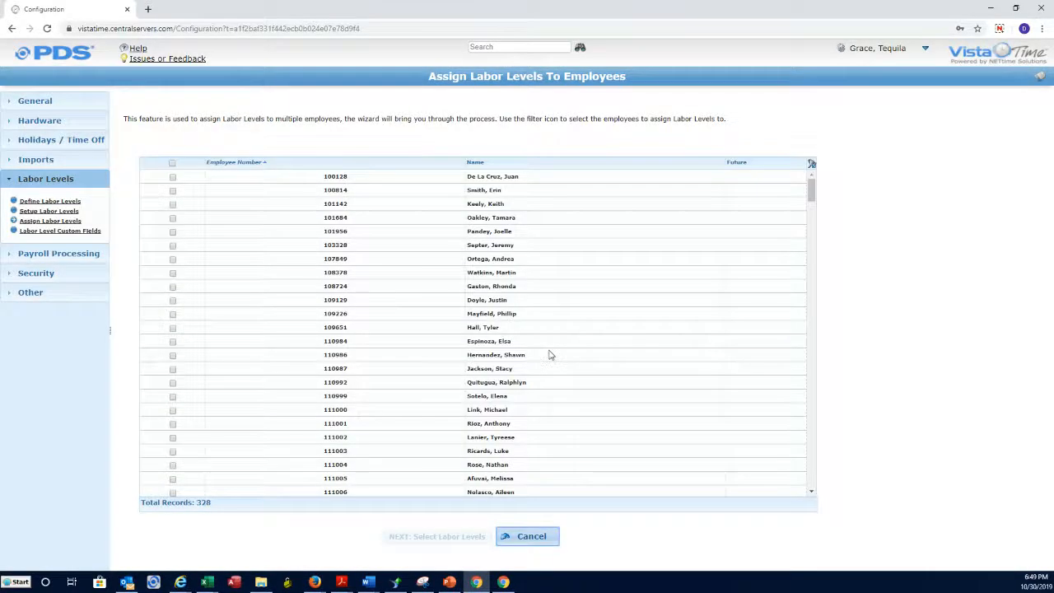
pyautogui.click(813, 166)
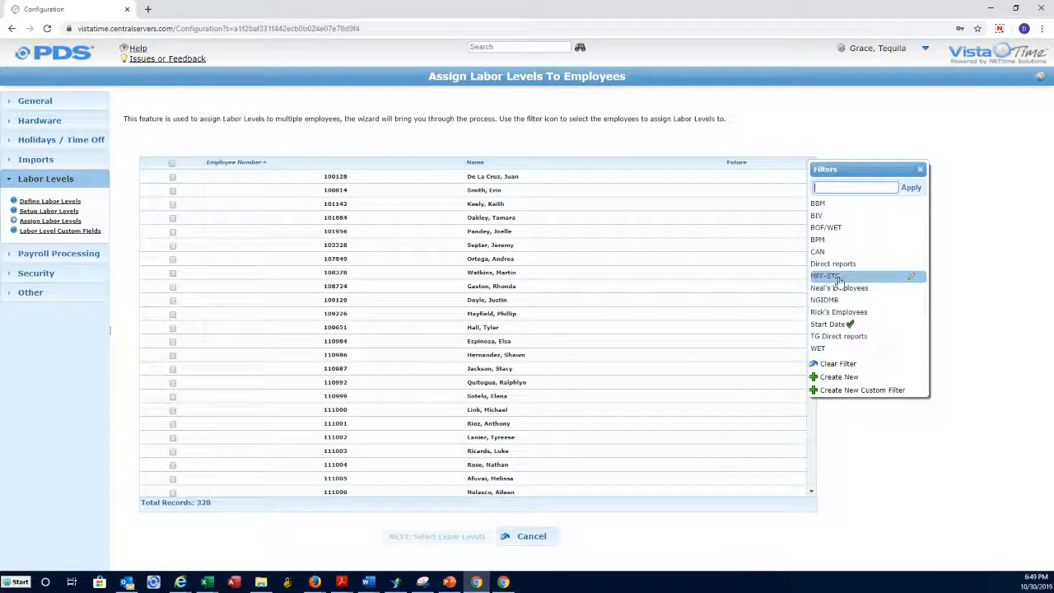
pyautogui.click(842, 278)
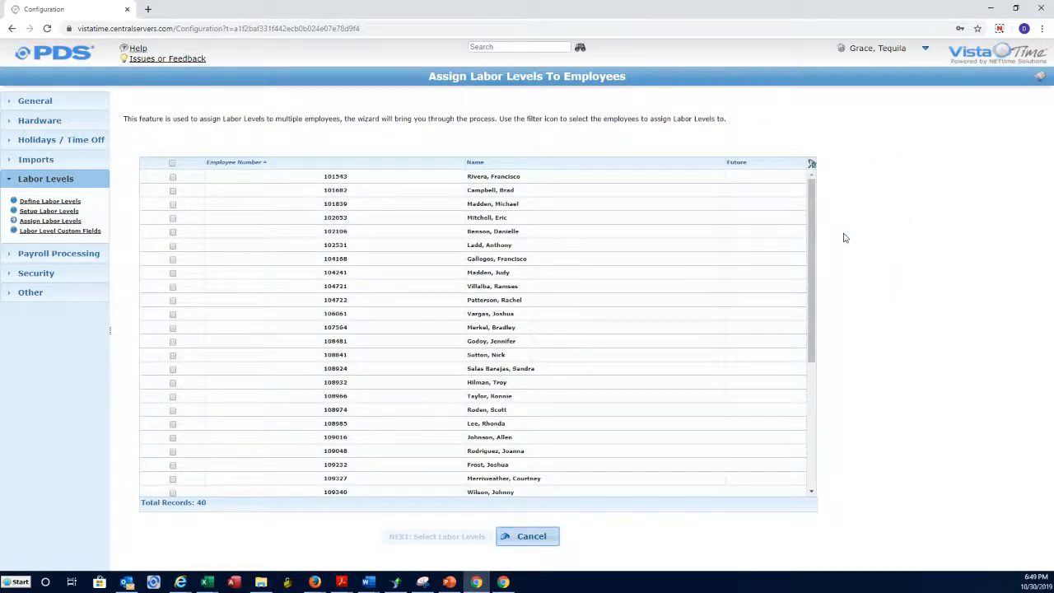
pyautogui.click(172, 164)
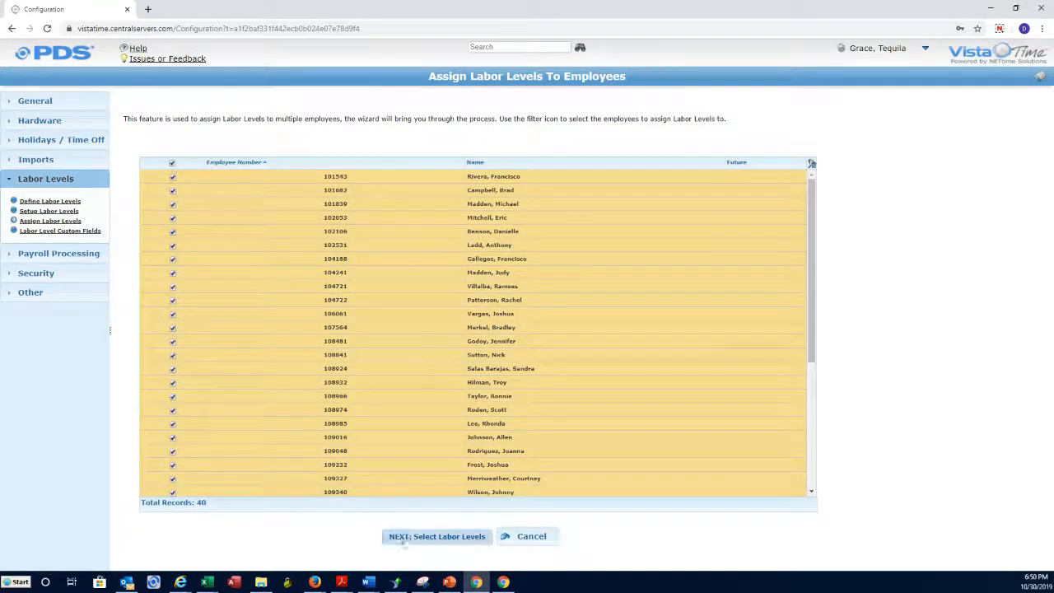
pyautogui.click(430, 542)
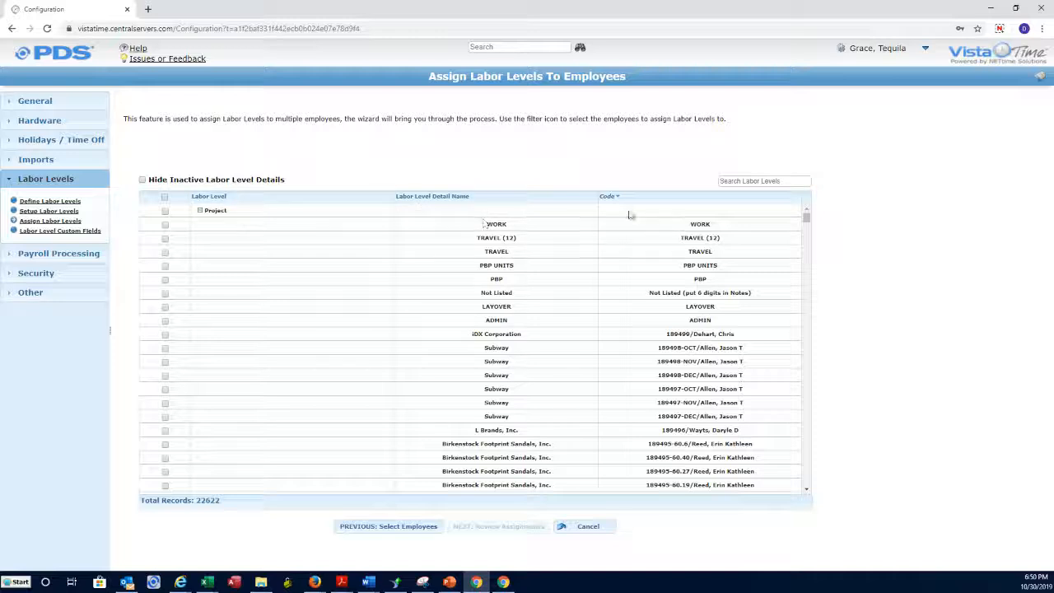
pyautogui.click(682, 201)
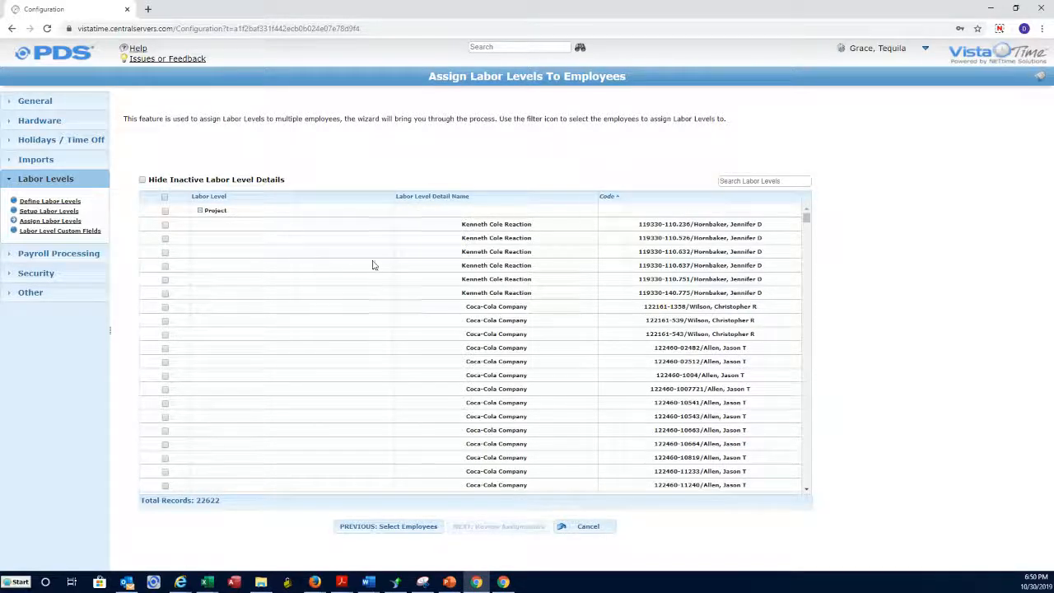
pyautogui.click(164, 224)
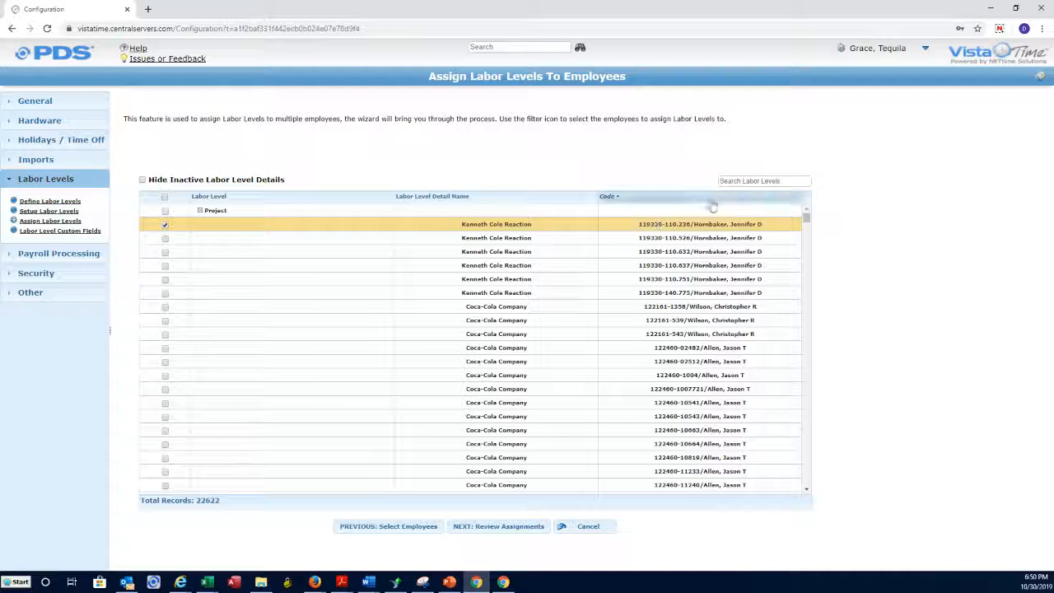
pyautogui.click(745, 181)
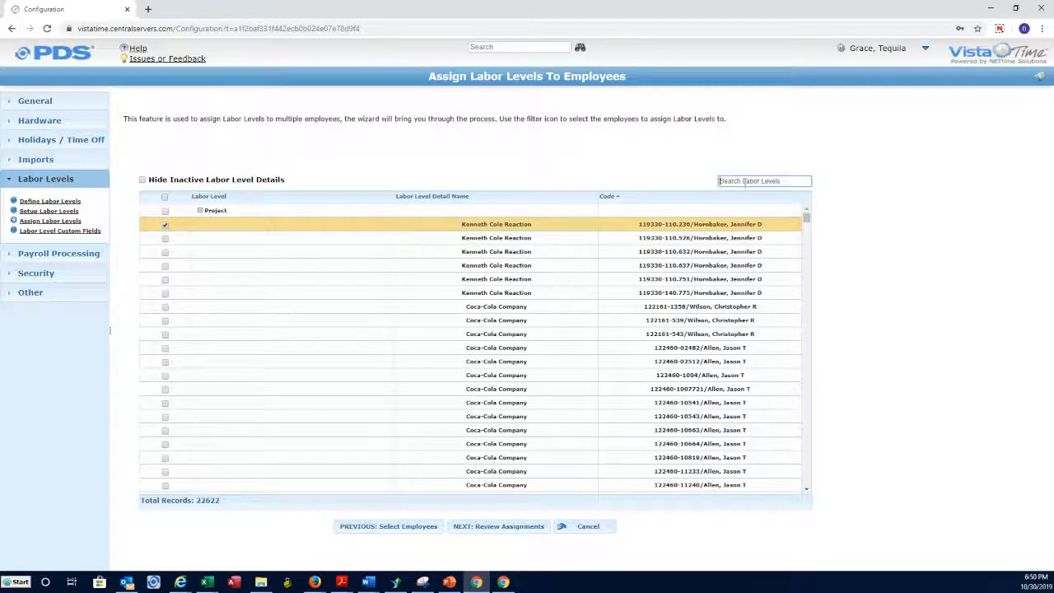
pyautogui.write('12')
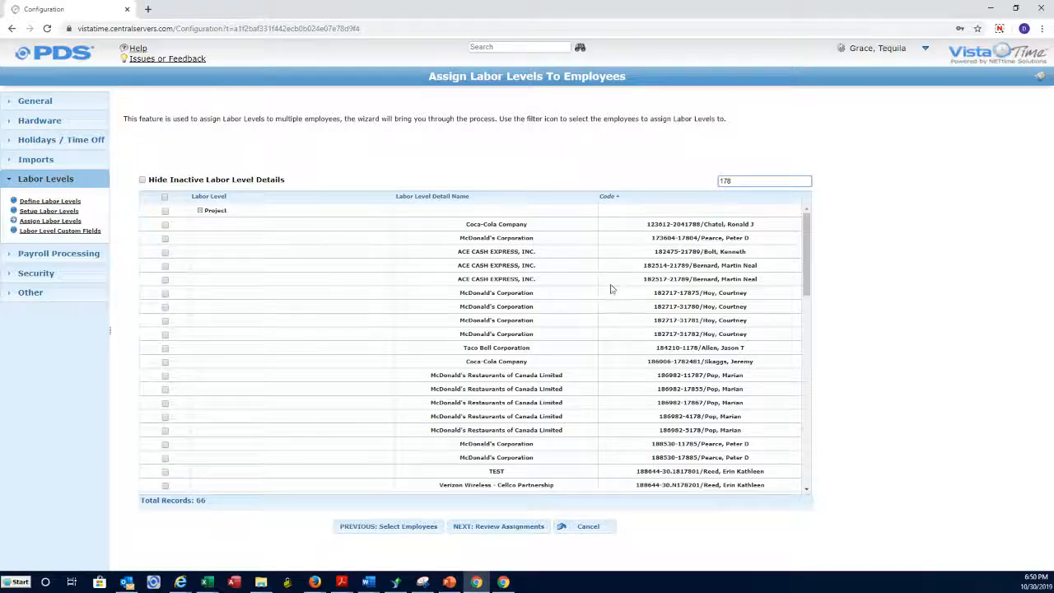
pyautogui.click(166, 239)
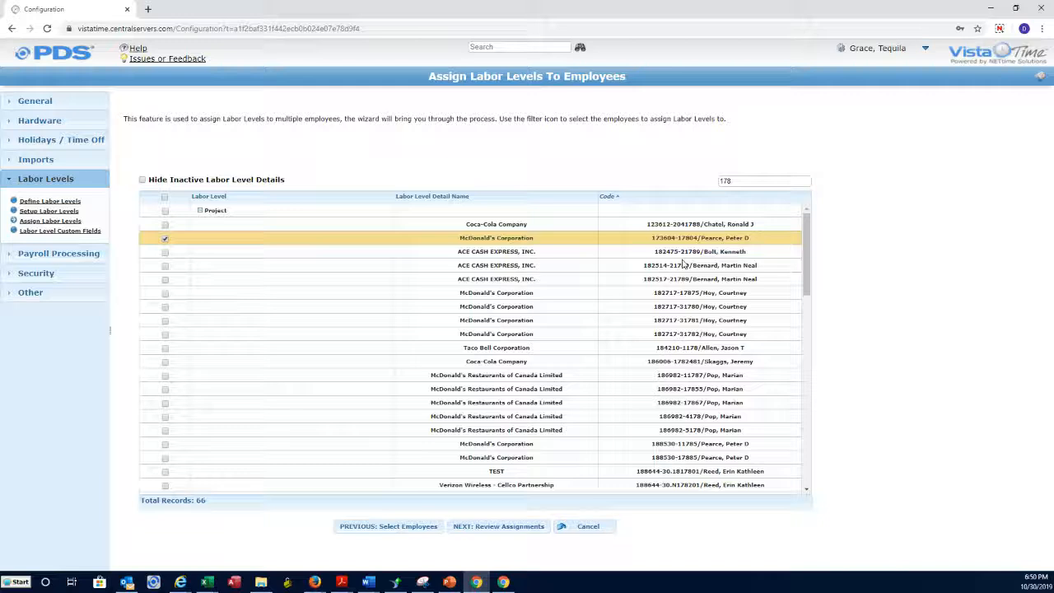
# Clear the 178 search filter and continue to the assignment review.
pyautogui.doubleClick(718, 181)
pyautogui.press('BackSpace')
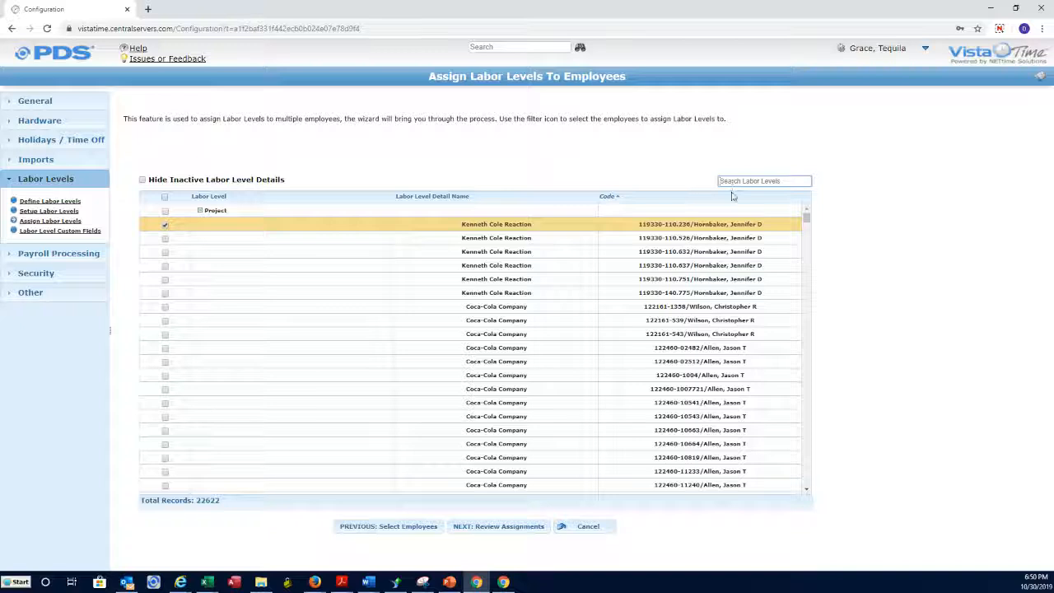
pyautogui.click(484, 528)
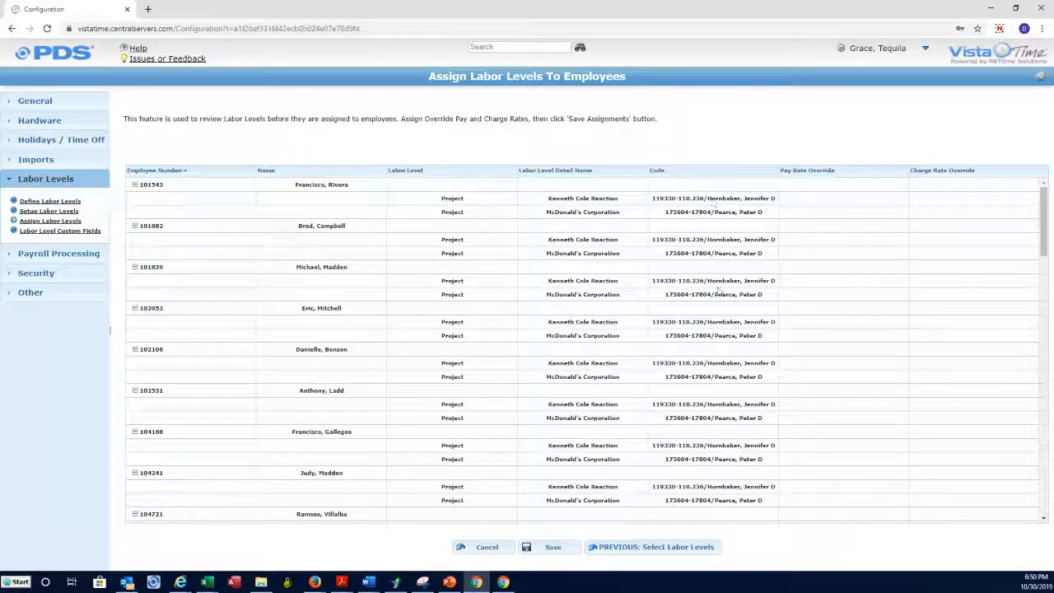
pyautogui.moveTo(1044, 236); pyautogui.dragTo(1050, 486)
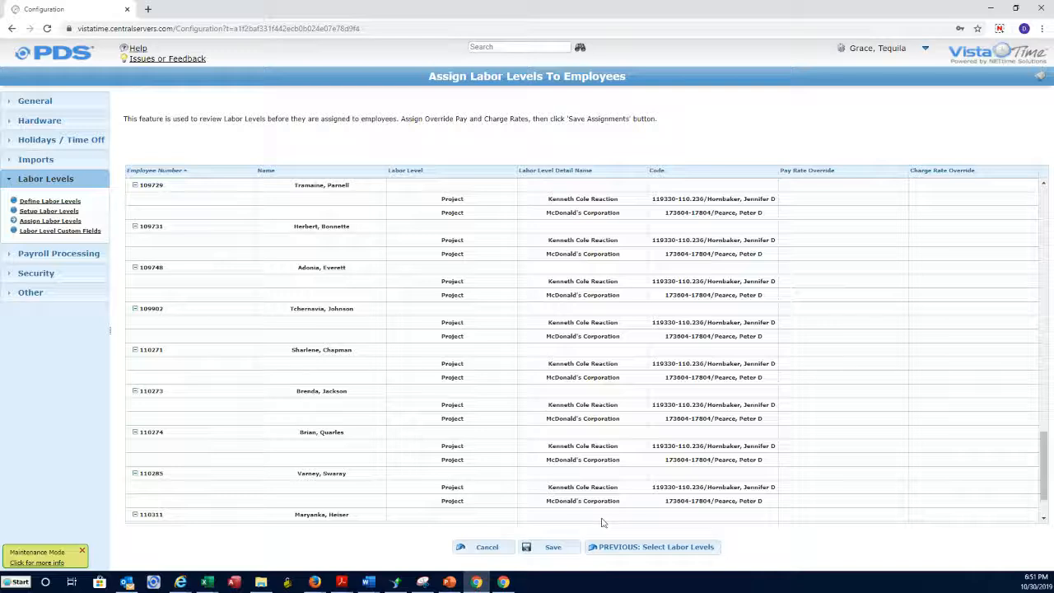
# Save the reviewed labor level assignments with an effective date of 10/01/2019.
pyautogui.click(553, 547)
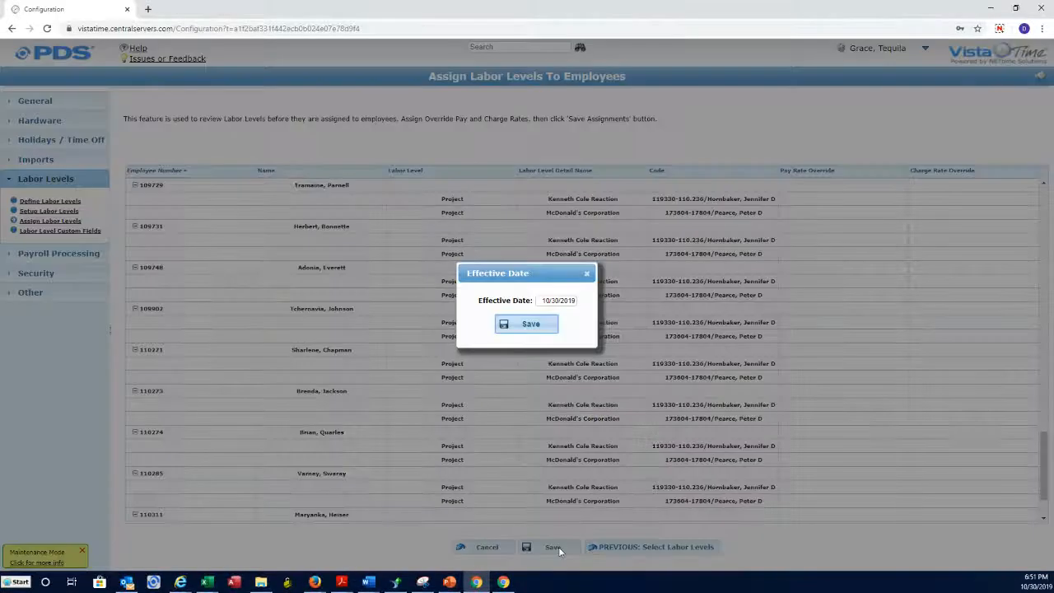
pyautogui.click(554, 301)
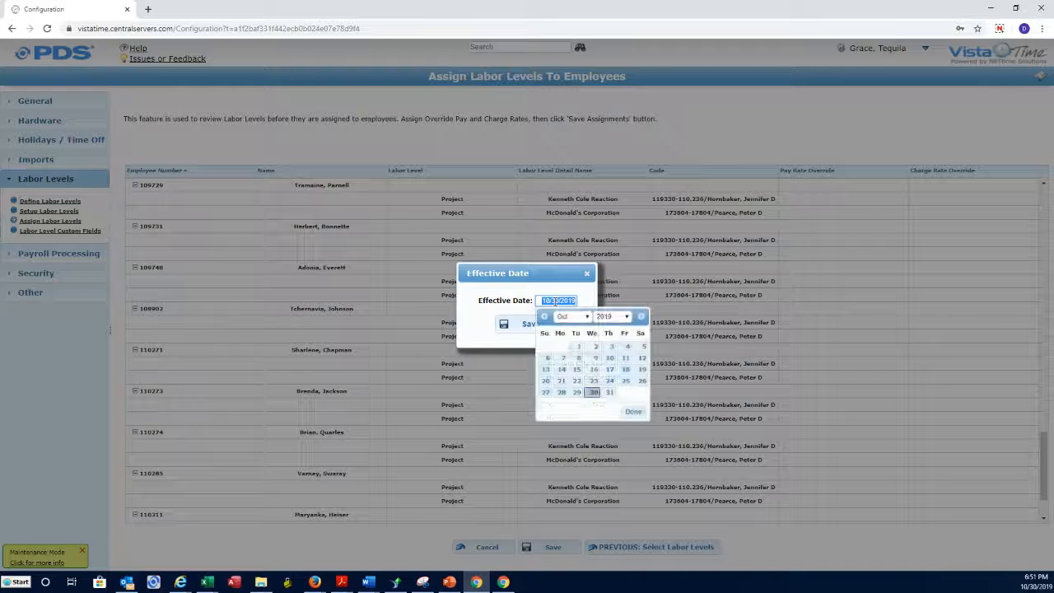
pyautogui.click(577, 349)
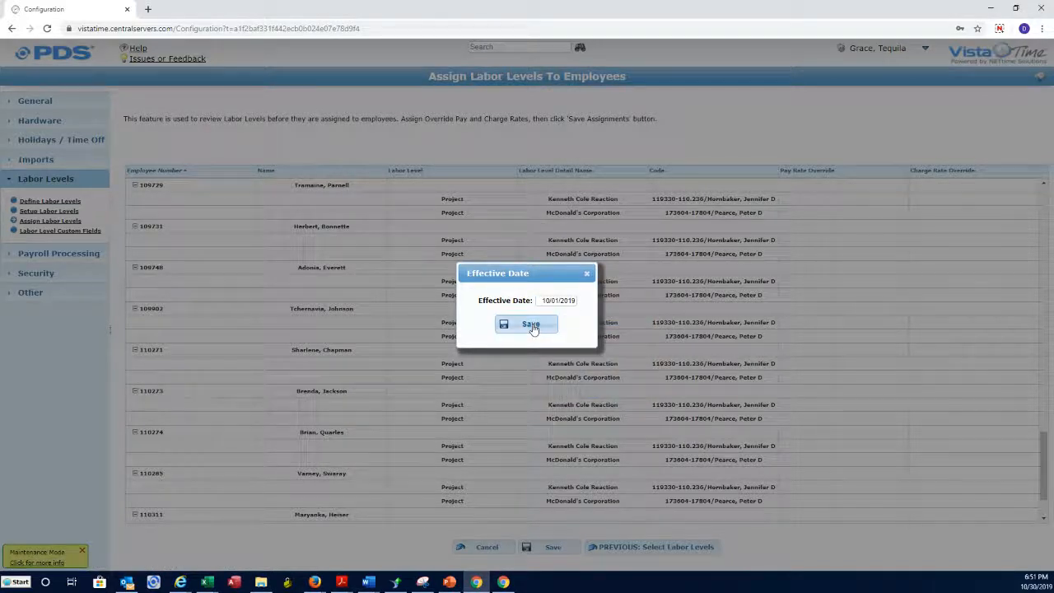
pyautogui.click(531, 325)
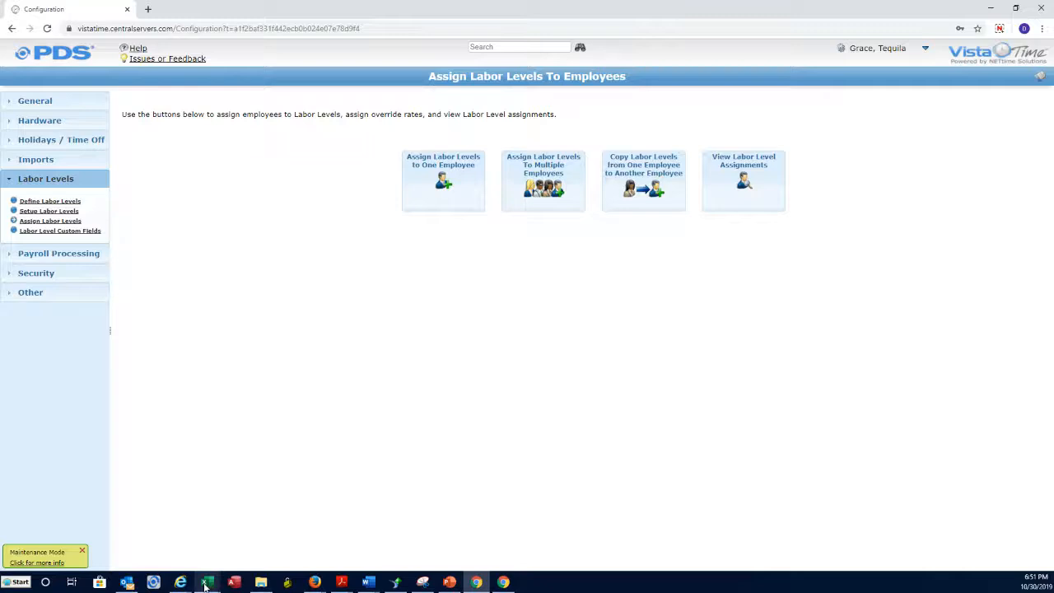
# Bring the Labor-Level-Details workbook forward maximized, closing the leftover Find dialog.
pyautogui.moveTo(208, 581)
pyautogui.click(312, 551)
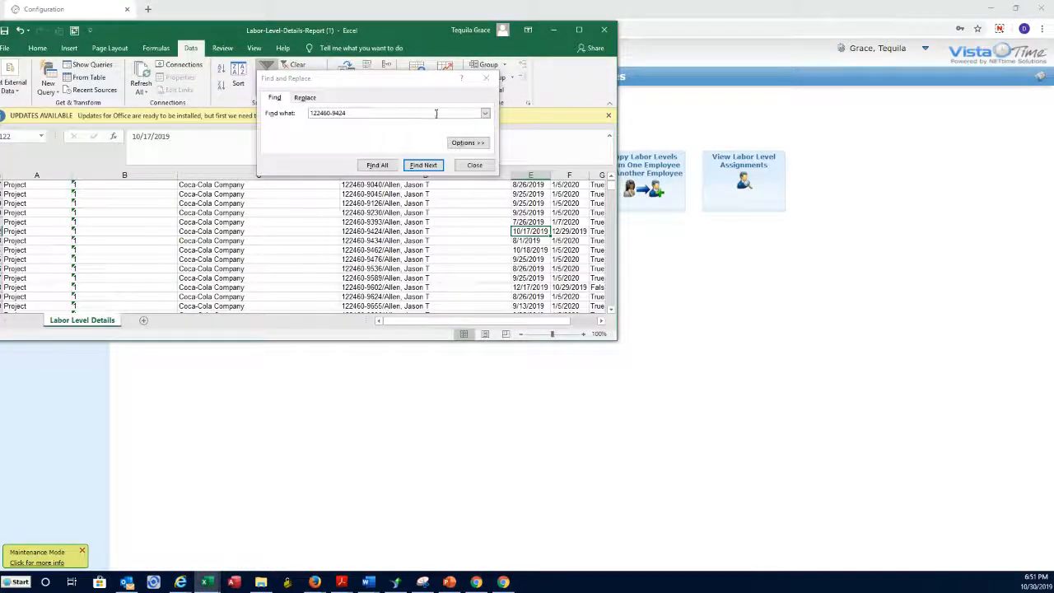
pyautogui.click(486, 78)
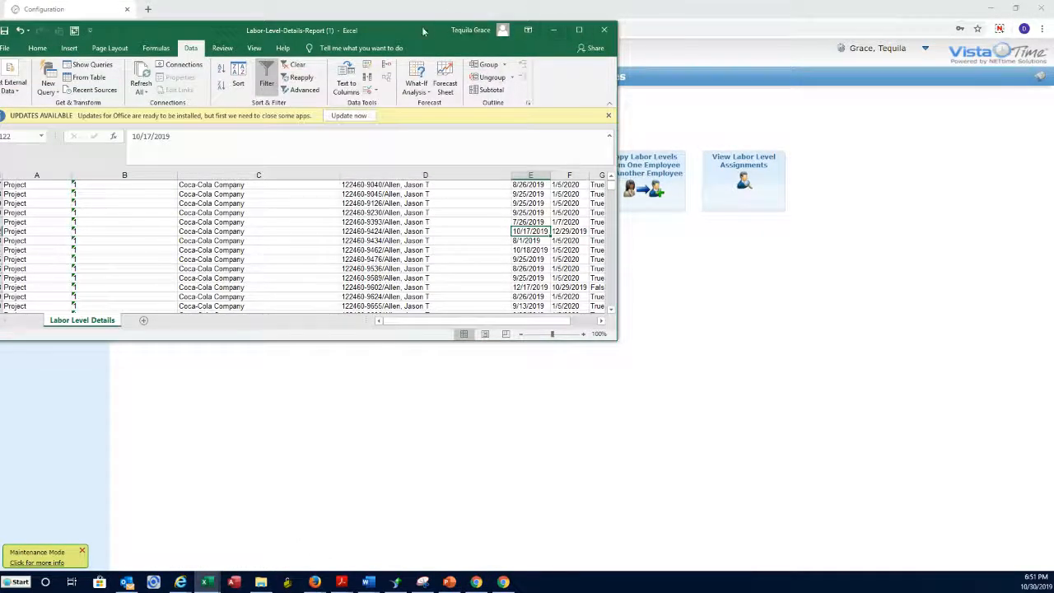
pyautogui.click(578, 31)
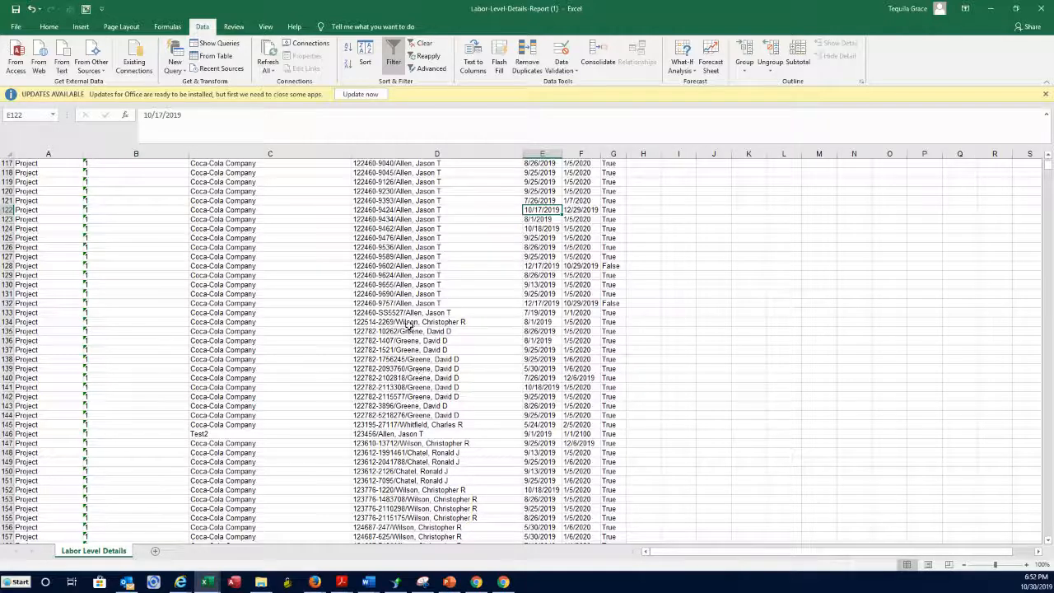
pyautogui.click(408, 322)
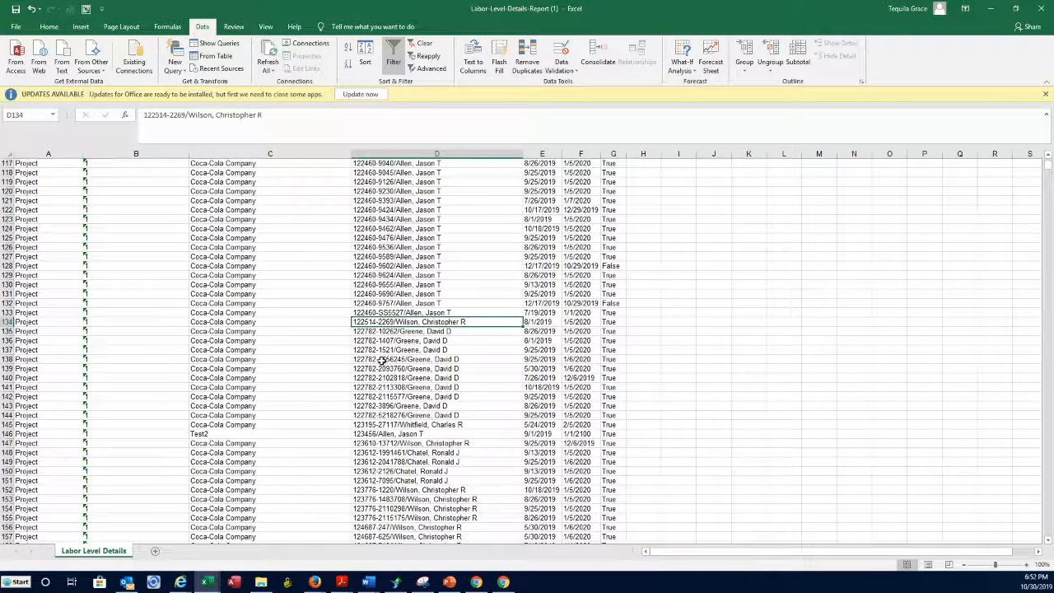
pyautogui.click(553, 322)
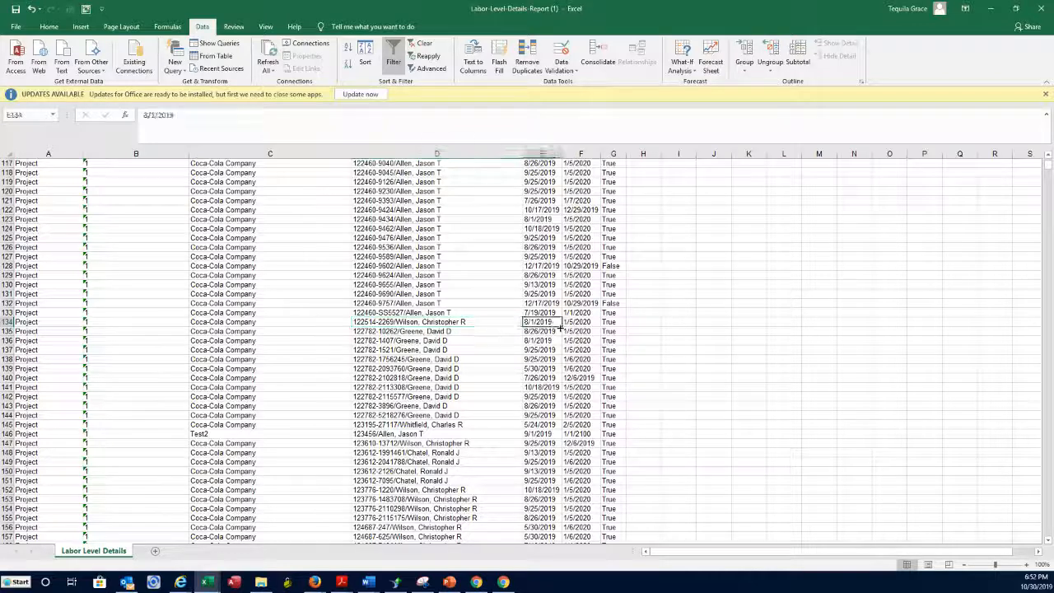
pyautogui.click(584, 322)
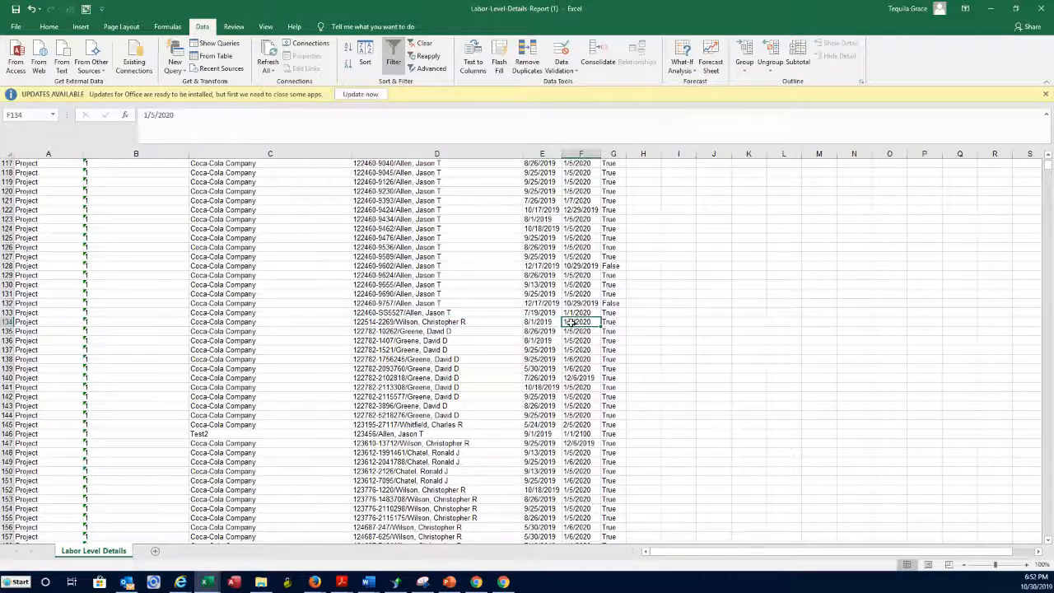
pyautogui.click(540, 322)
pyautogui.click(580, 324)
pyautogui.click(541, 322)
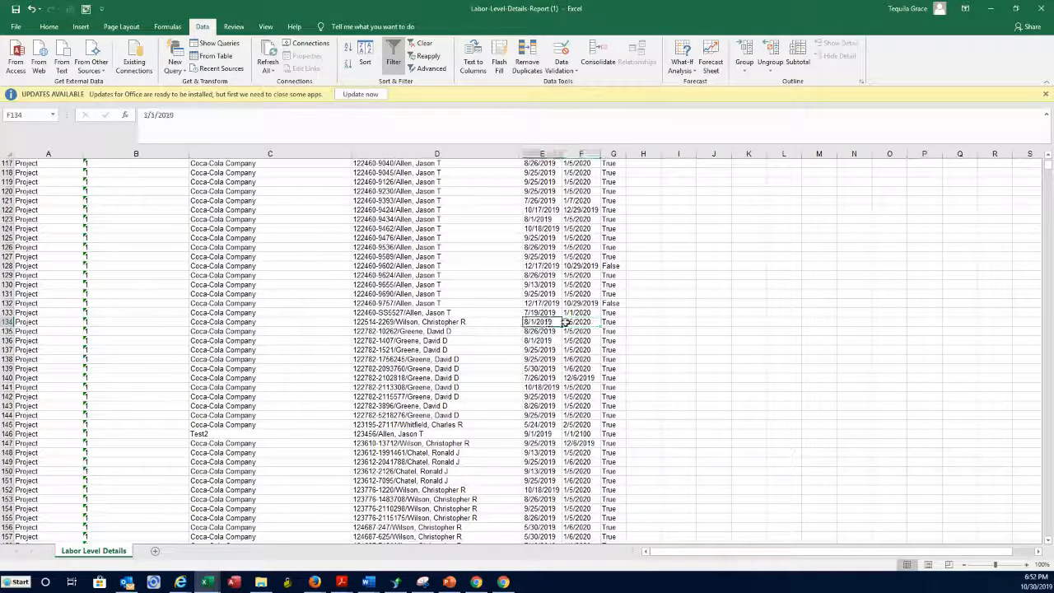
pyautogui.click(484, 321)
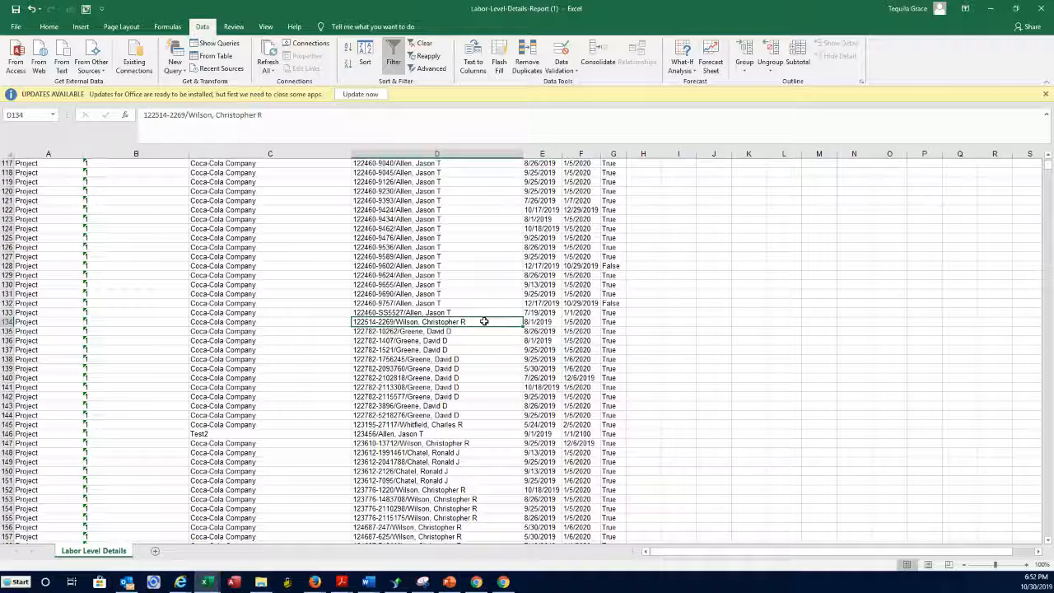
pyautogui.hotkey('ctrl', 'c')
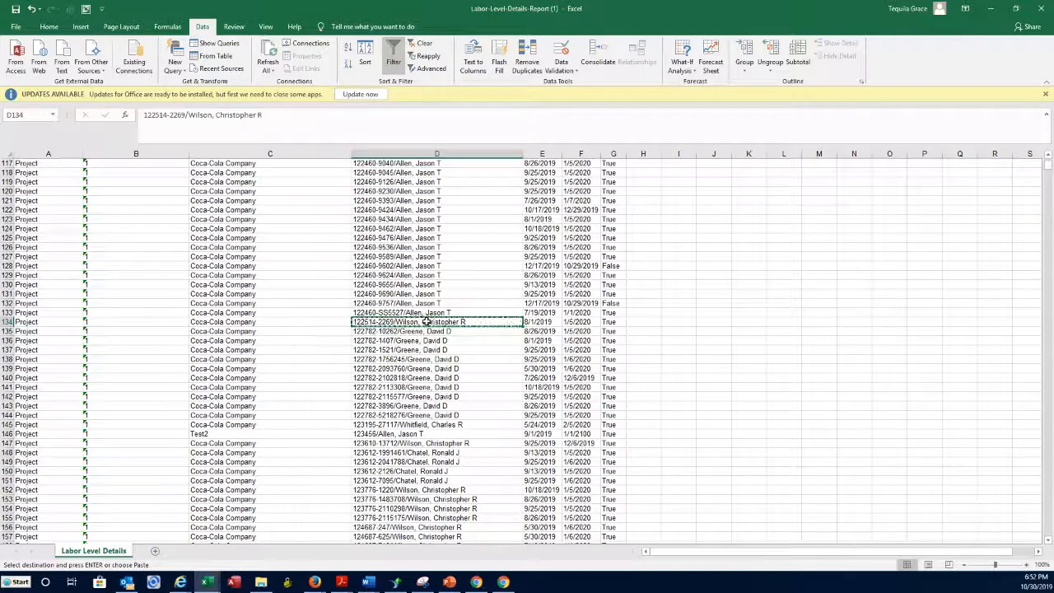
pyautogui.click(156, 551)
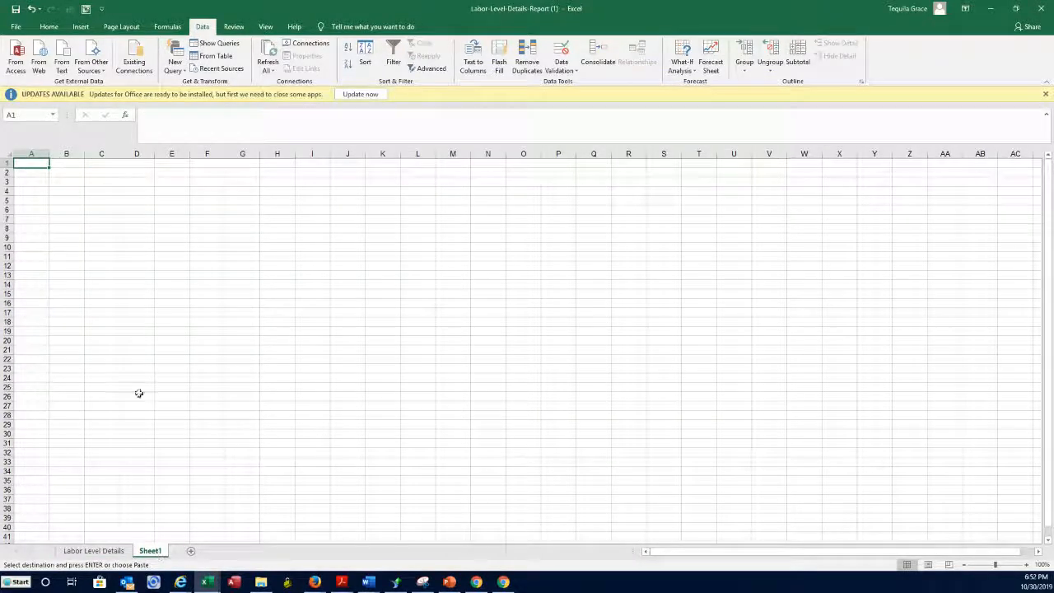
pyautogui.click(38, 173)
pyautogui.hotkey('ctrl', 'v')
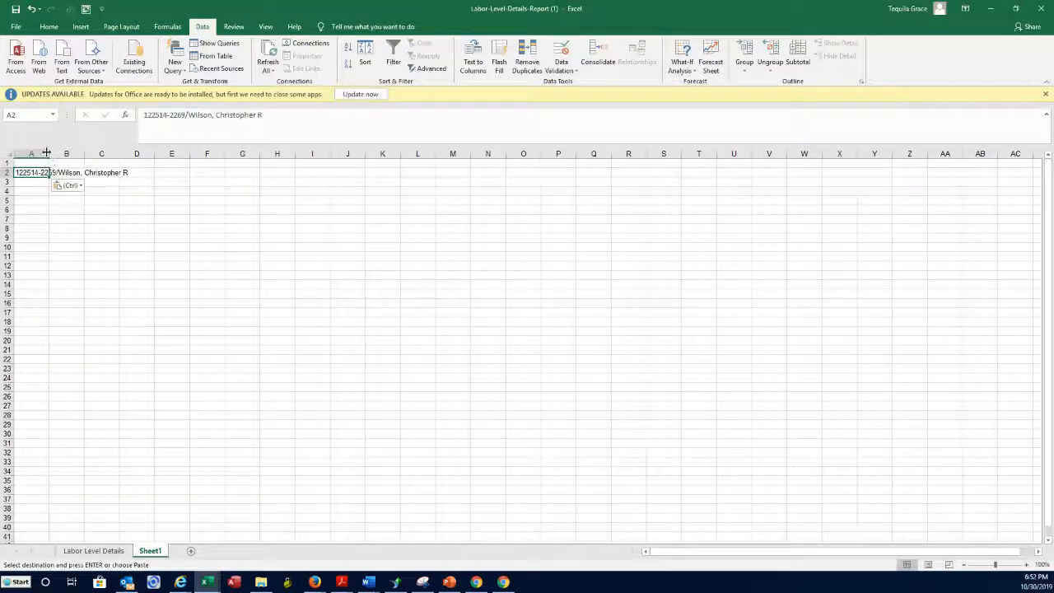
pyautogui.doubleClick(46, 153)
pyautogui.click(155, 172)
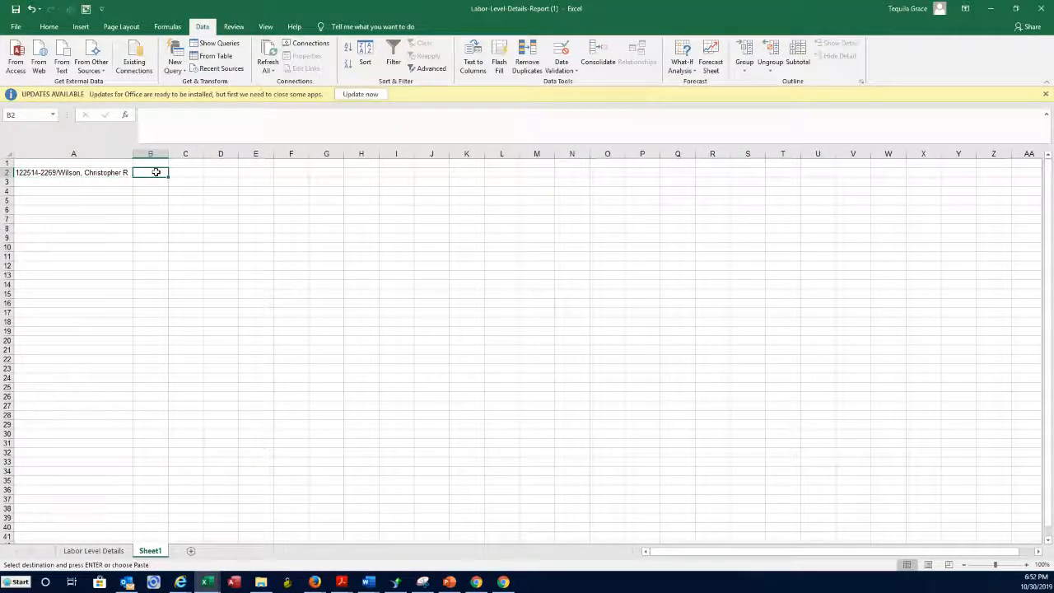
pyautogui.write('1')
pyautogui.press('Tab')
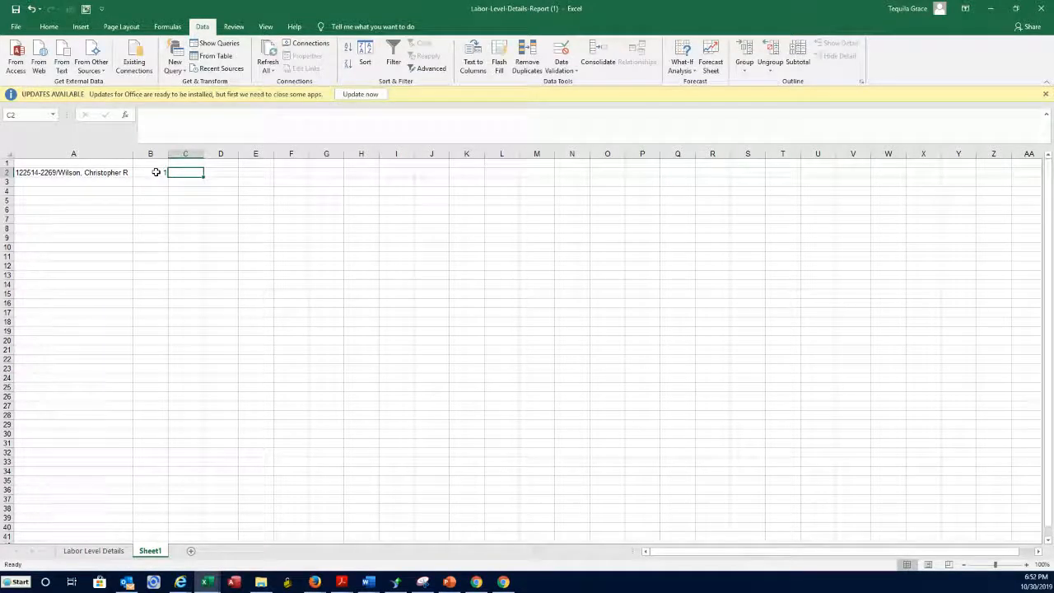
# Enter the dates 8/1/2019 and 1/1/2100 in the next cells and open File Explorer.
pyautogui.click(103, 552)
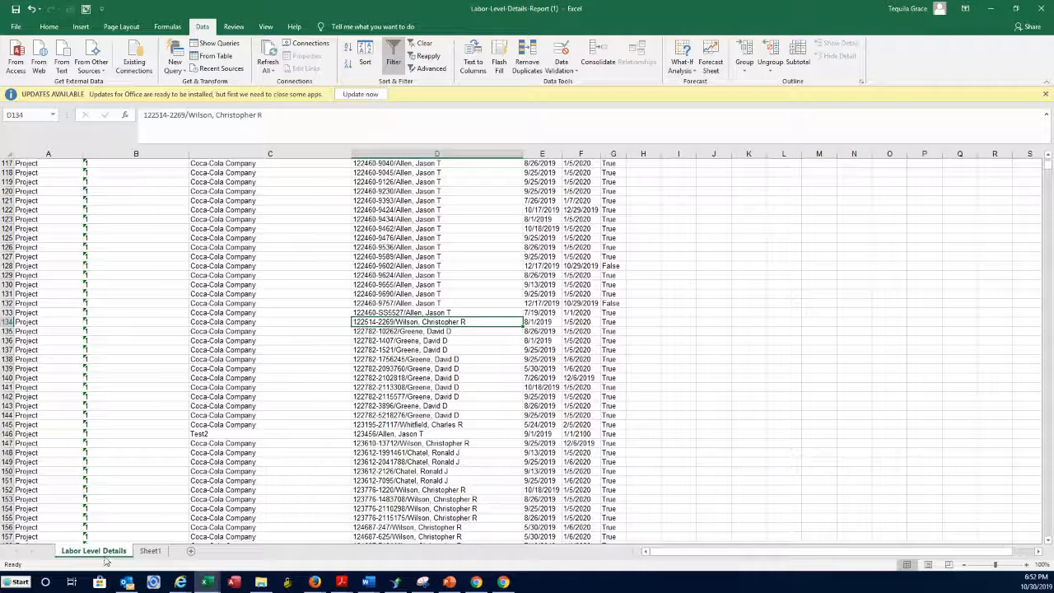
pyautogui.click(148, 550)
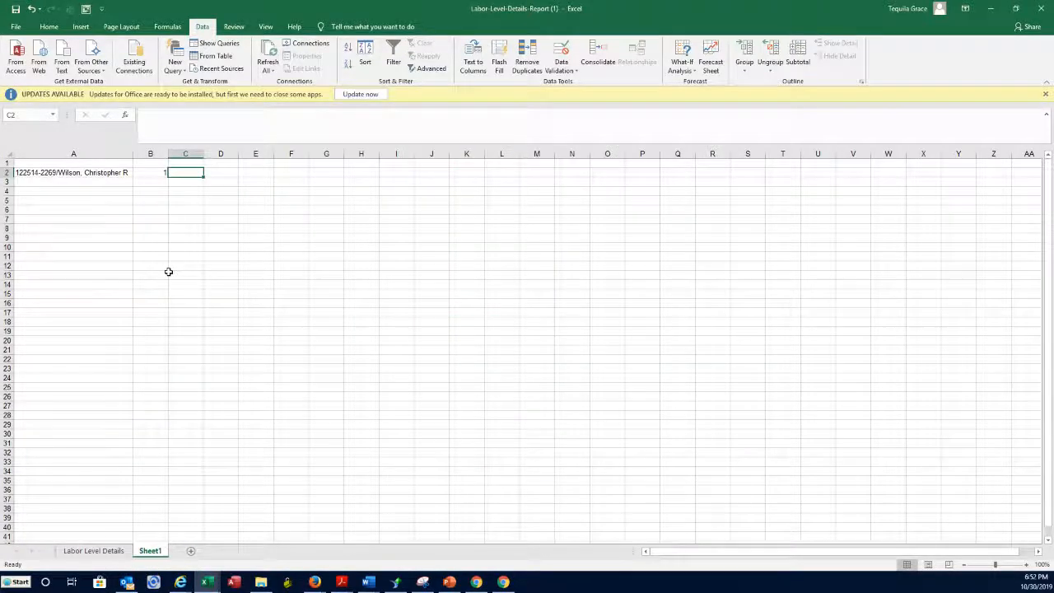
pyautogui.write('8/1/2019')
pyautogui.press('Tab')
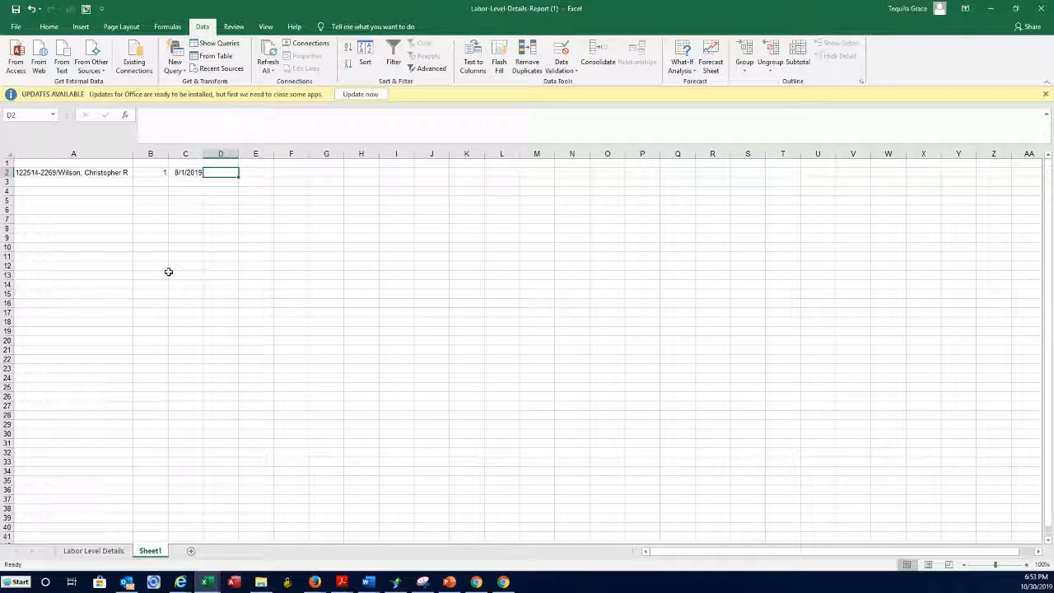
pyautogui.write('1/1/')
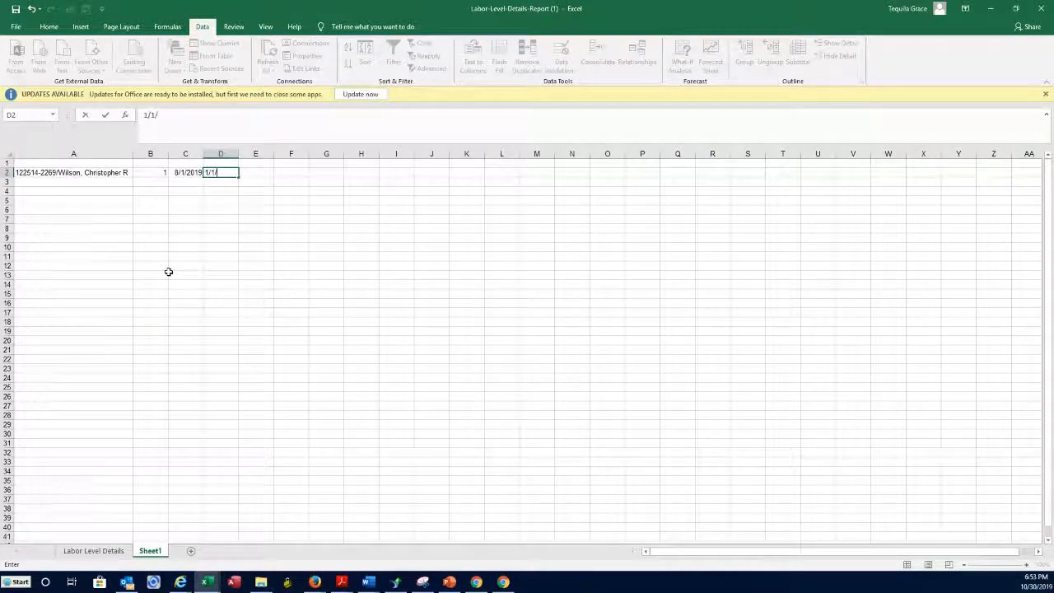
pyautogui.write('2100')
pyautogui.press('Return')
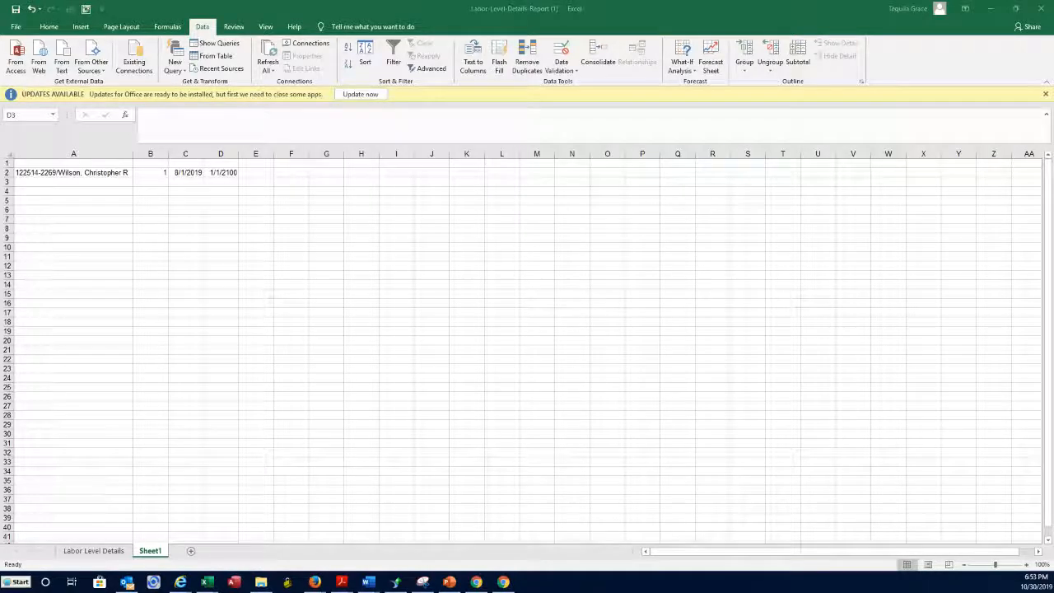
pyautogui.press('super+e')
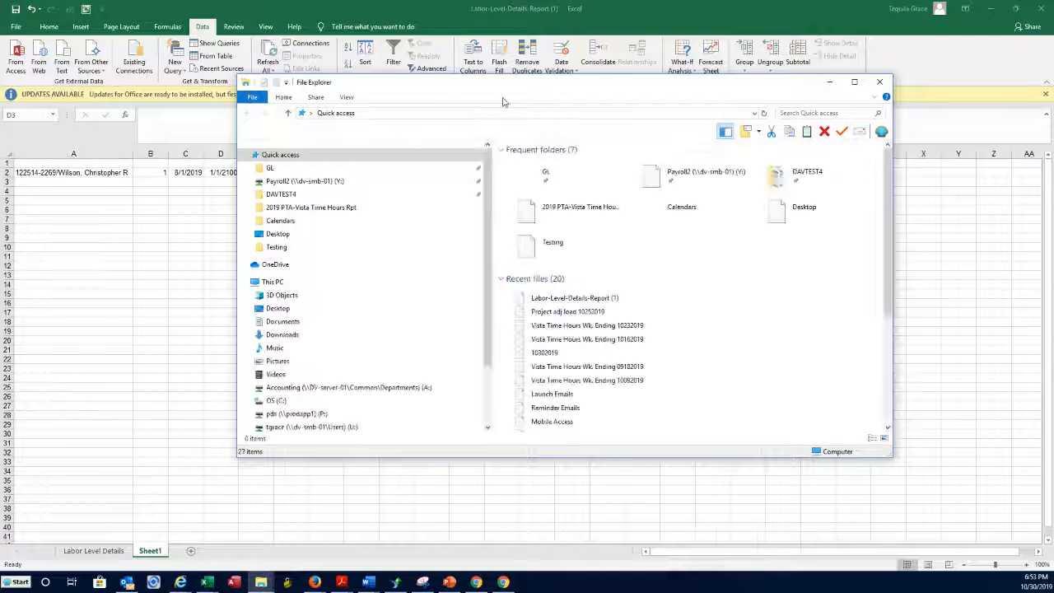
pyautogui.moveTo(489, 92); pyautogui.dragTo(313, 124)
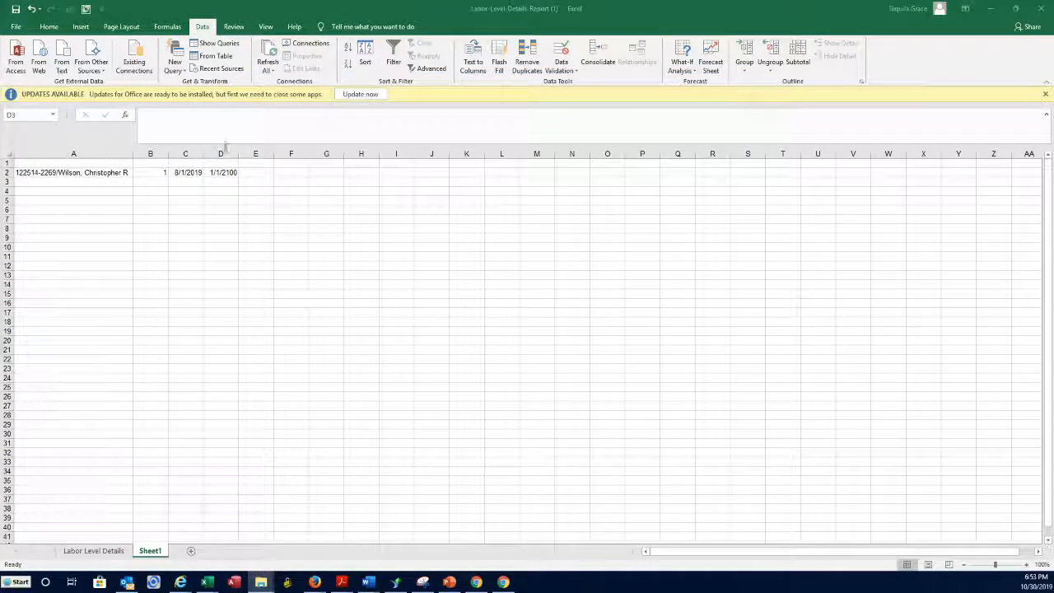
# Insert a blank column A before the data, then restore Excel down over VistaTime.
pyautogui.click(96, 152)
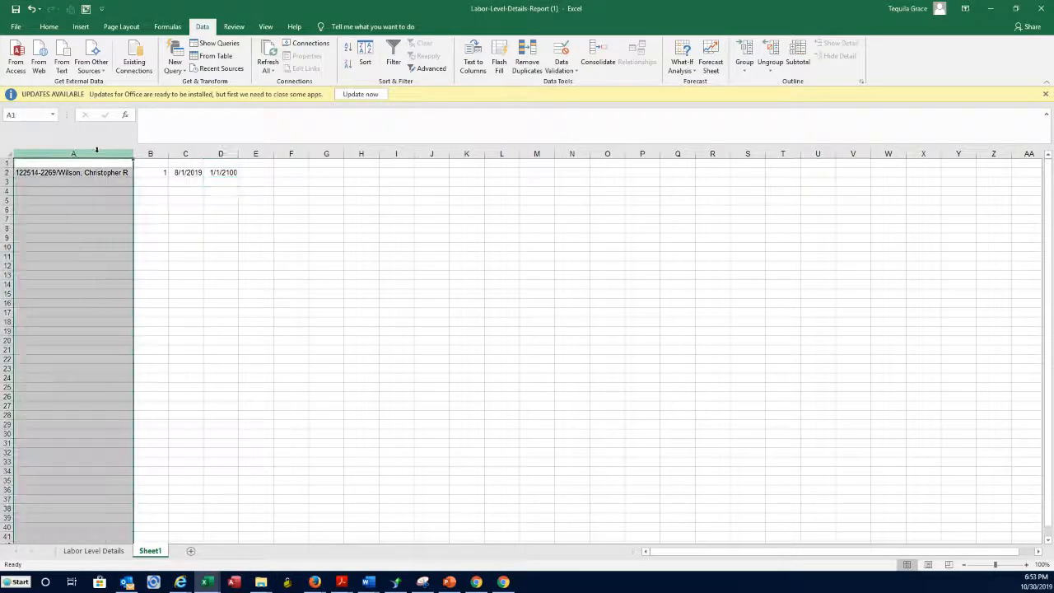
pyautogui.rightClick(96, 152)
pyautogui.click(123, 226)
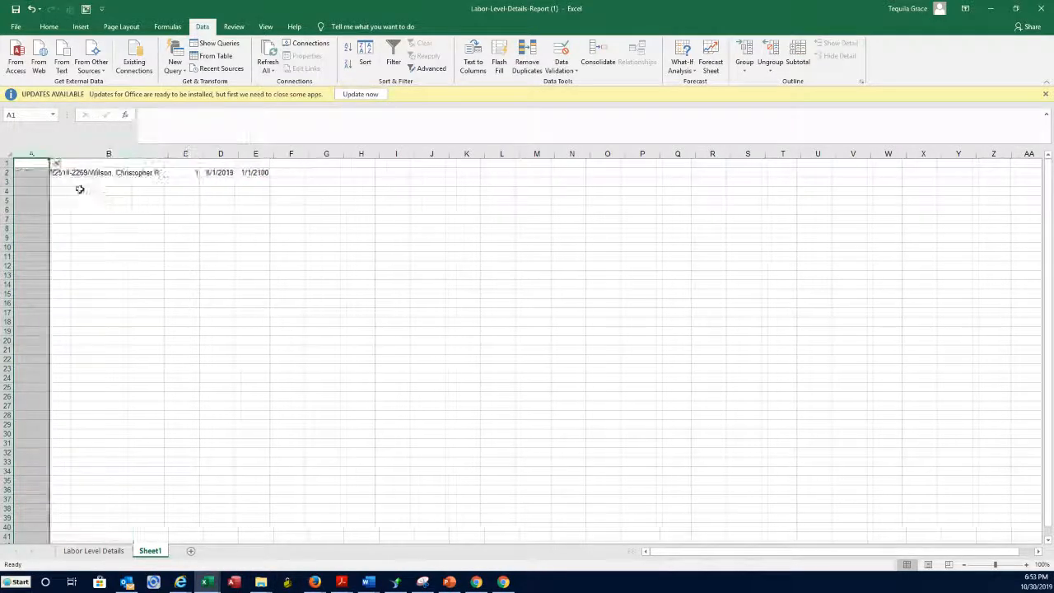
pyautogui.click(30, 174)
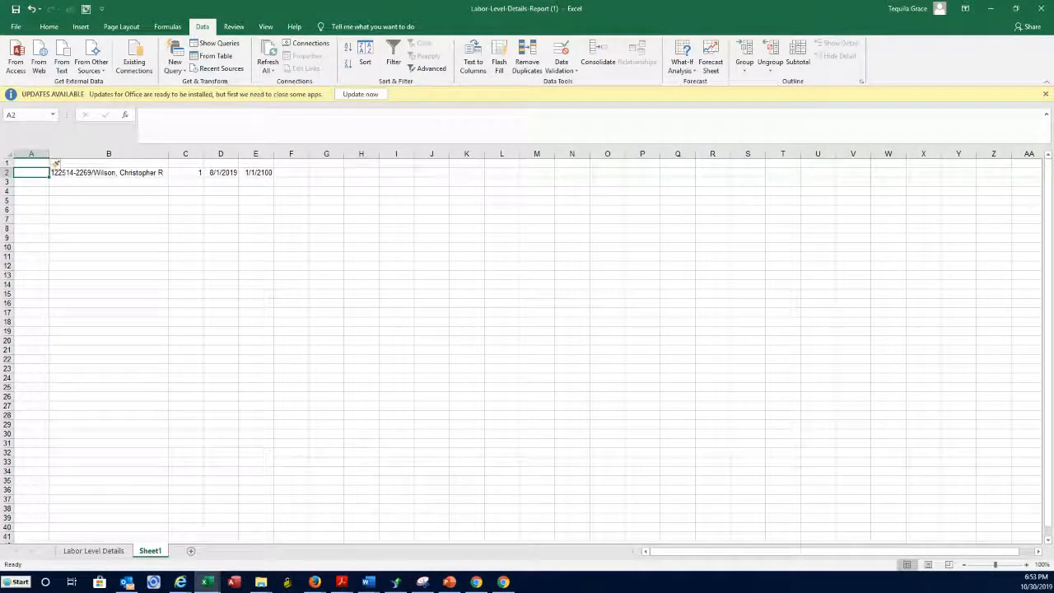
pyautogui.click(261, 582)
pyautogui.moveTo(836, 17); pyautogui.dragTo(603, 208)
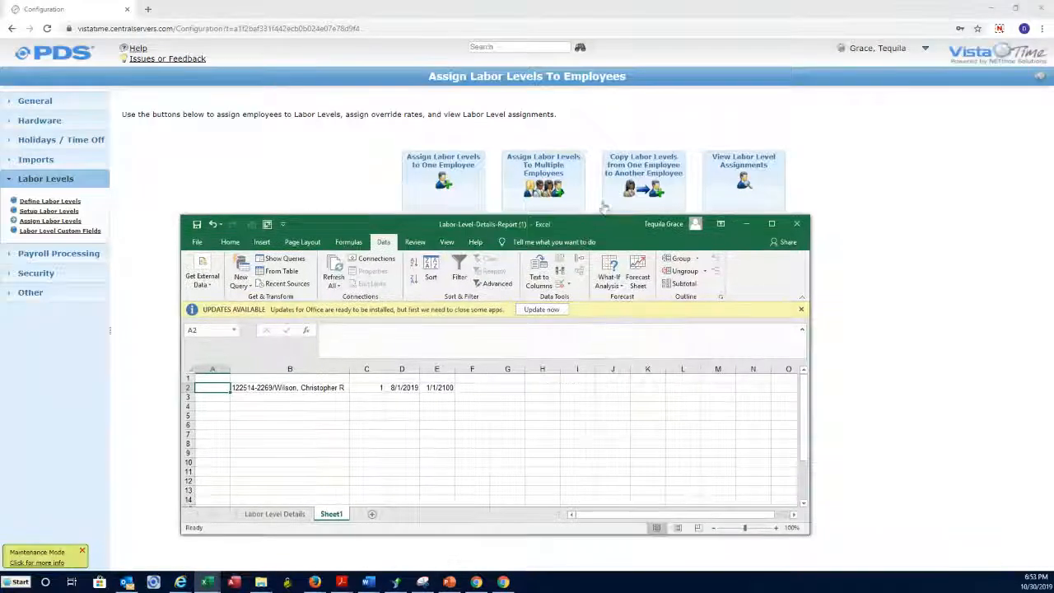
pyautogui.click(921, 51)
# Copy the employee number from the Manager Dashboard profile header and paste it into Excel cell A2.
pyautogui.click(850, 72)
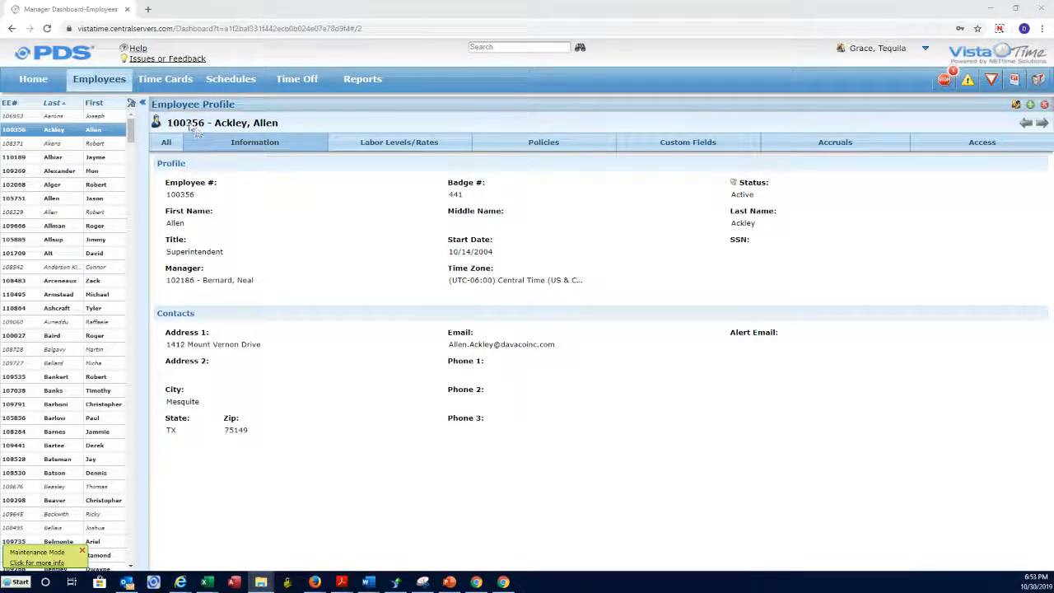
pyautogui.moveTo(206, 125); pyautogui.dragTo(171, 124)
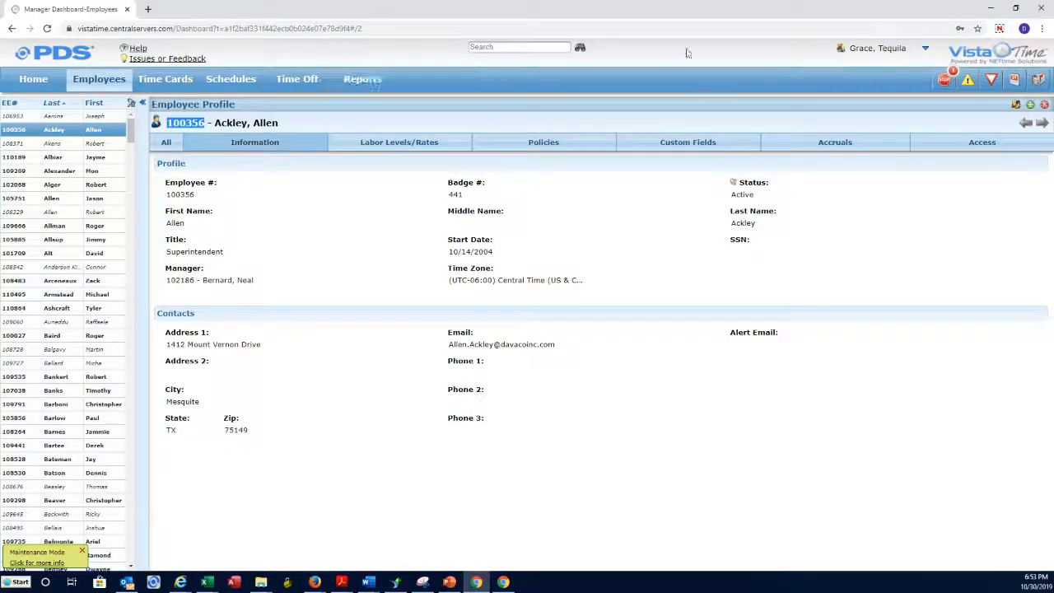
pyautogui.click(998, 11)
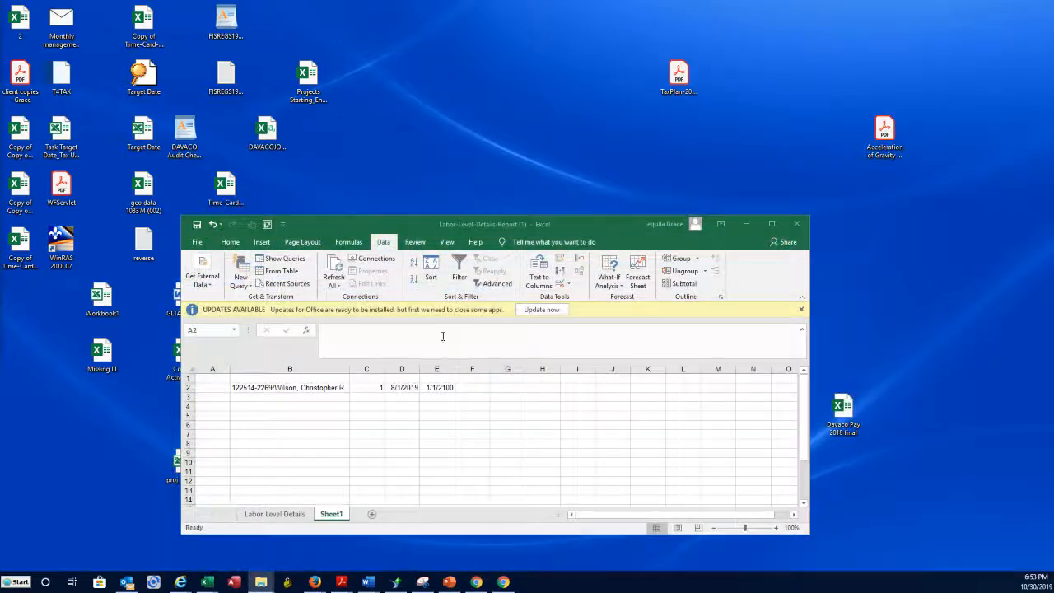
pyautogui.doubleClick(769, 226)
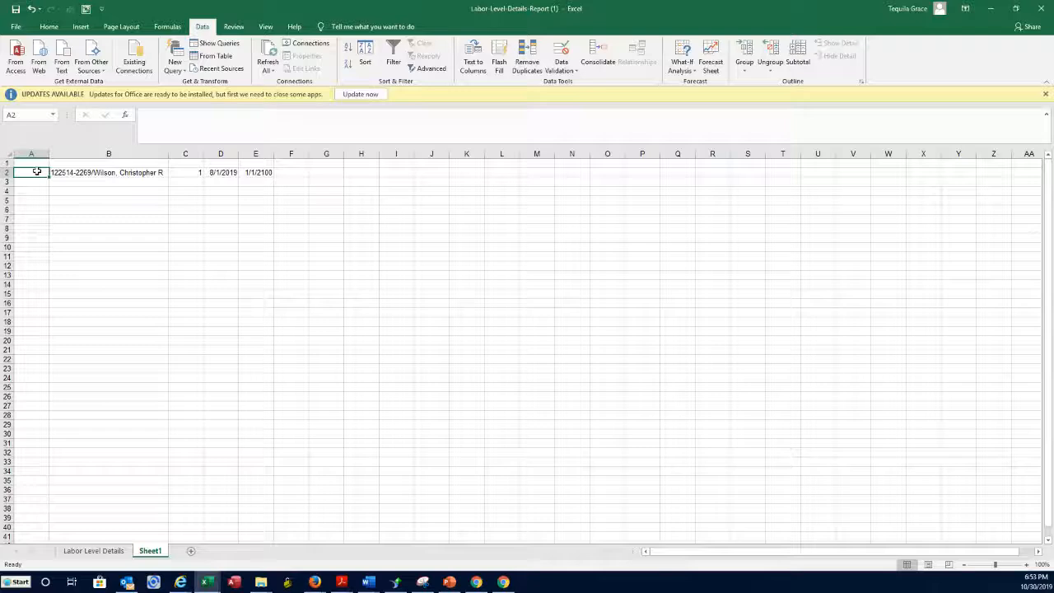
pyautogui.write('100356')
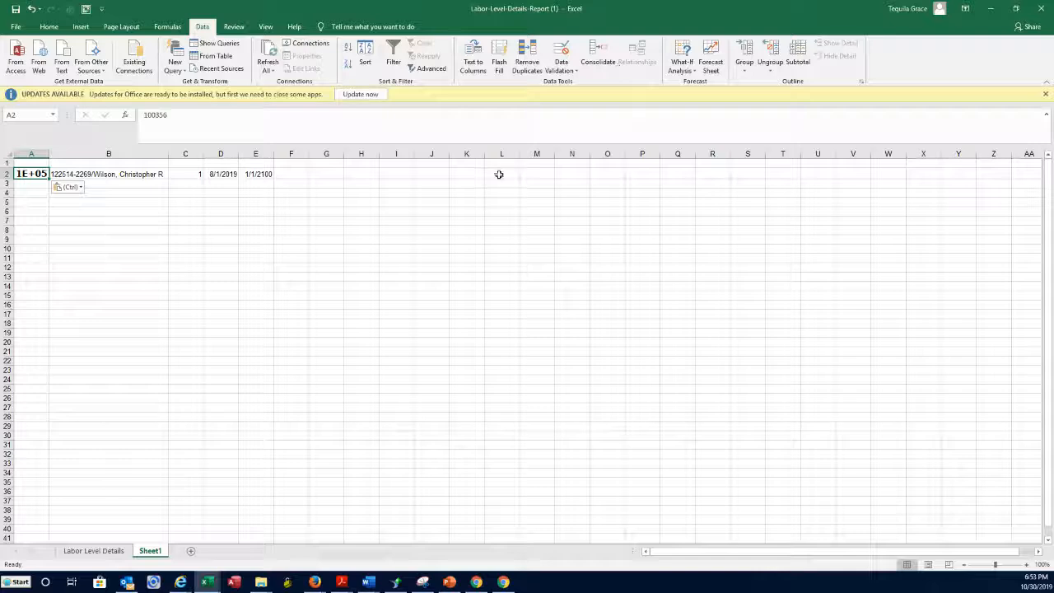
# AutoFit column A so the employee number displays in full instead of 1E+05.
pyautogui.doubleClick(49, 153)
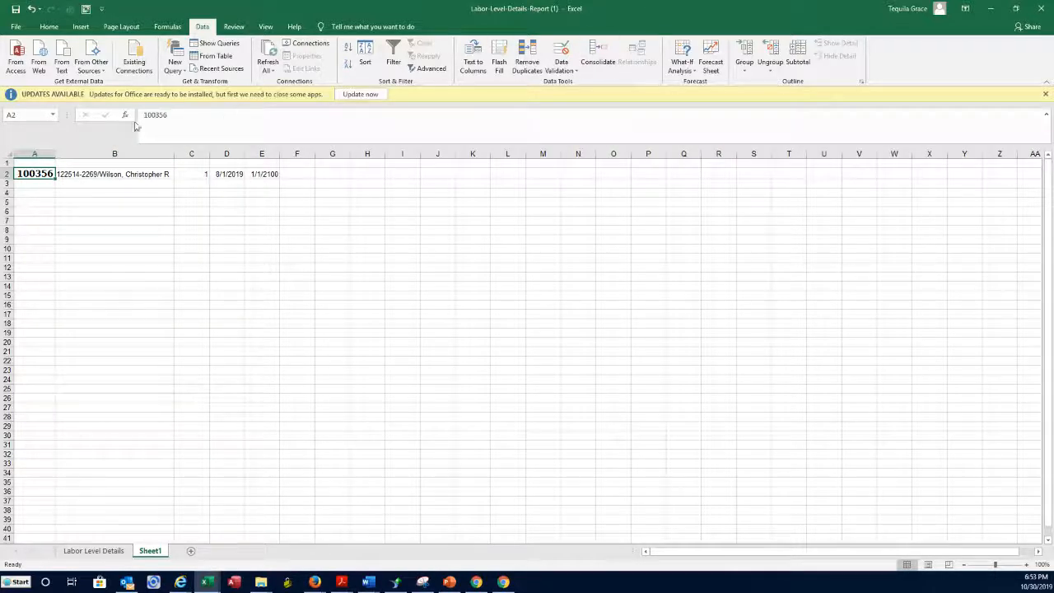
pyautogui.click(35, 202)
pyautogui.rightClick(31, 173)
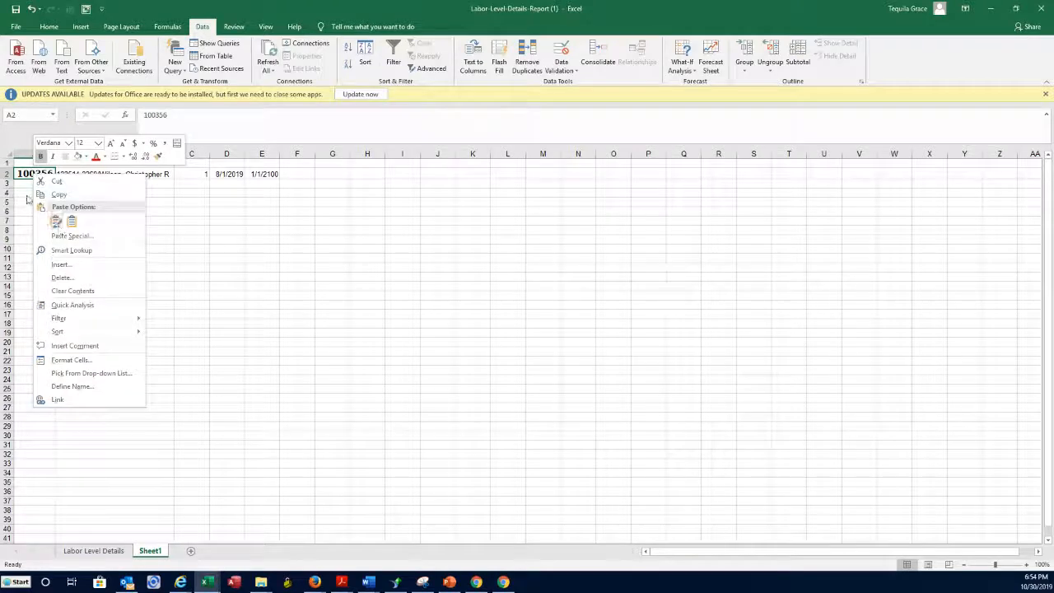
pyautogui.moveTo(804, 8); pyautogui.dragTo(803, 112)
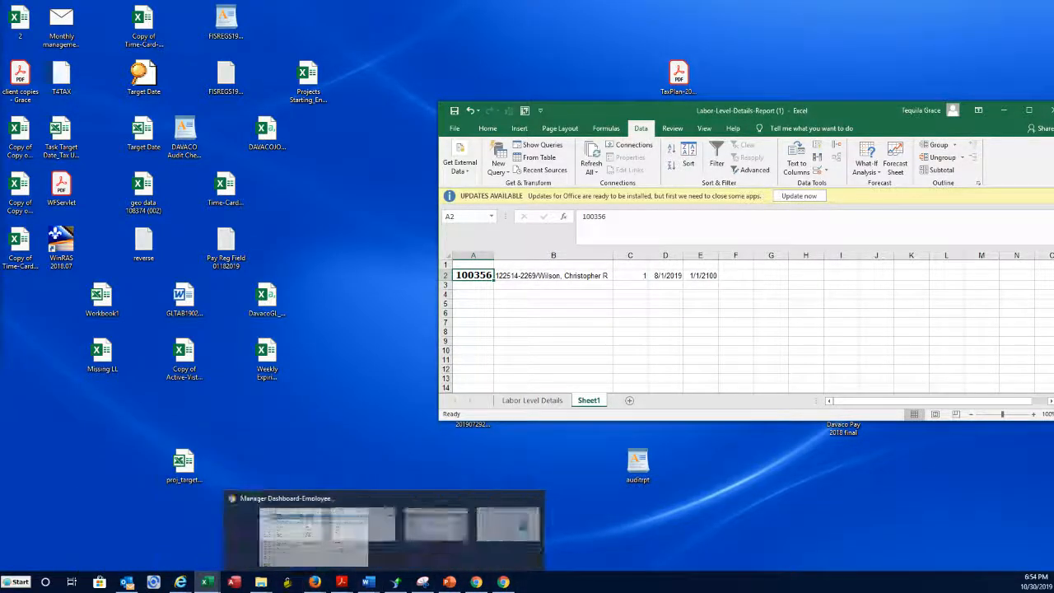
pyautogui.moveTo(508, 583)
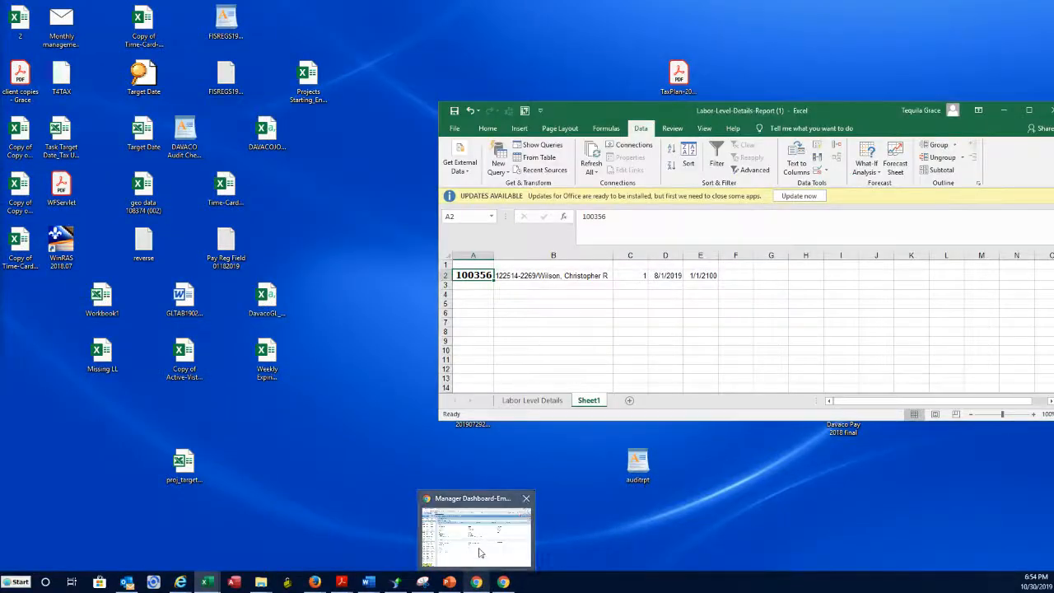
# Go to Configuration > Imports > Import Templates and edit the EE Assign template.
pyautogui.click(480, 553)
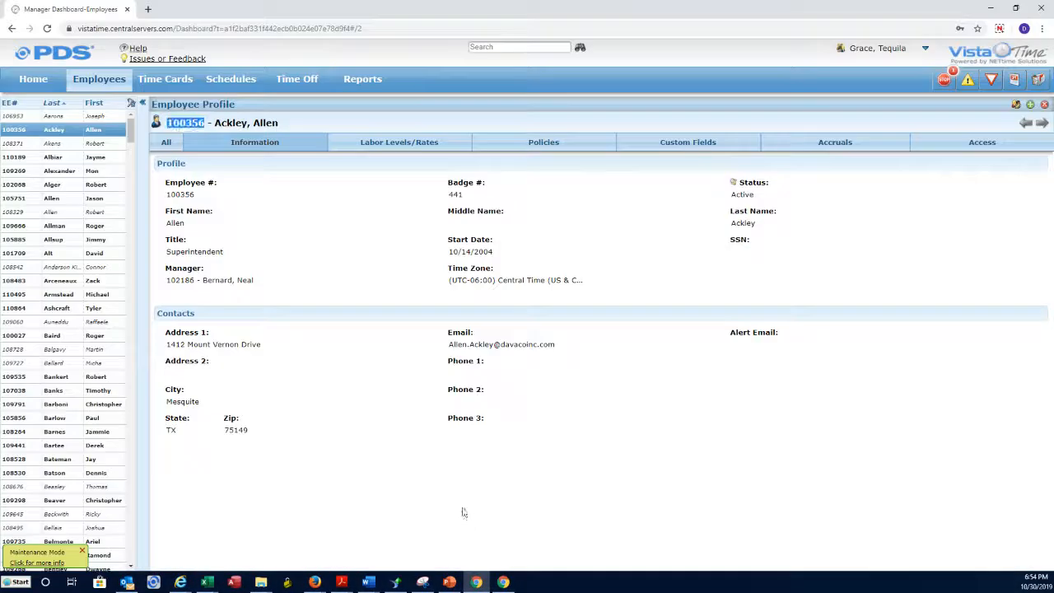
pyautogui.click(906, 51)
pyautogui.click(880, 72)
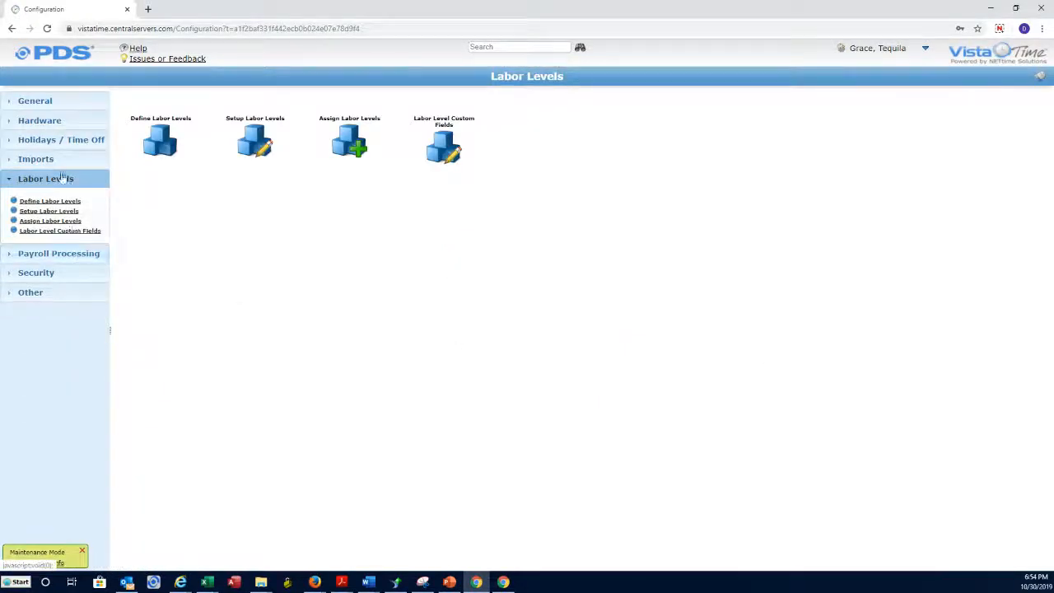
pyautogui.click(41, 159)
pyautogui.click(254, 139)
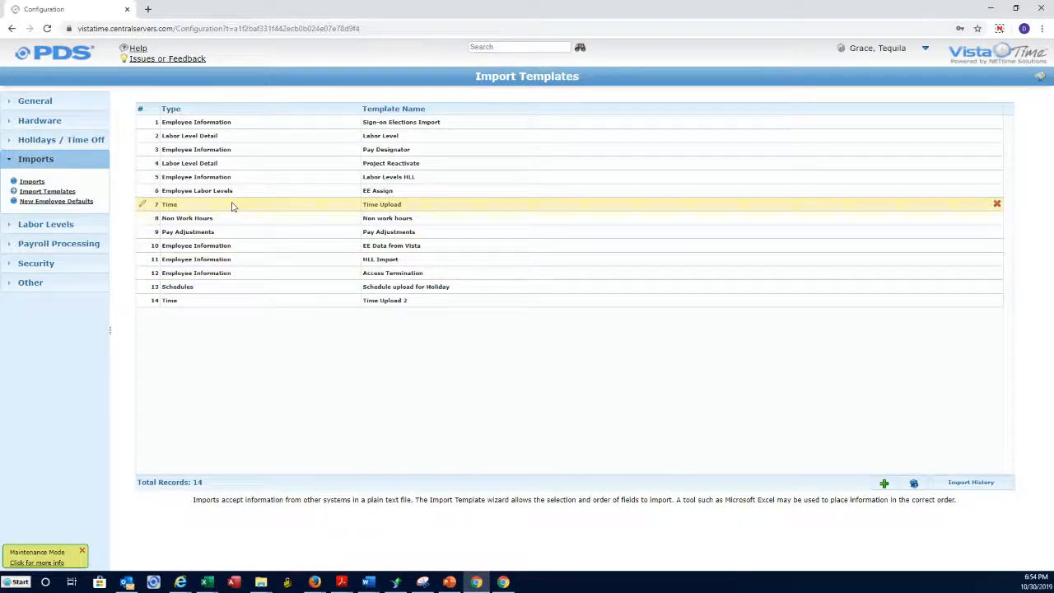
pyautogui.click(143, 191)
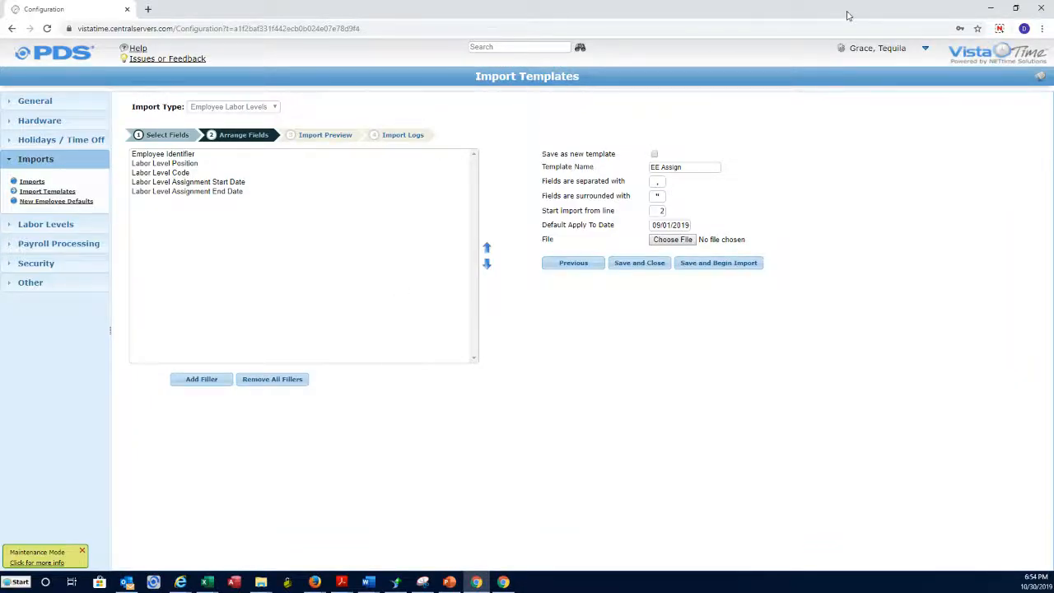
# Add the headers EE ID, Position, Code, S Date and E Date in row 1.
pyautogui.moveTo(205, 582)
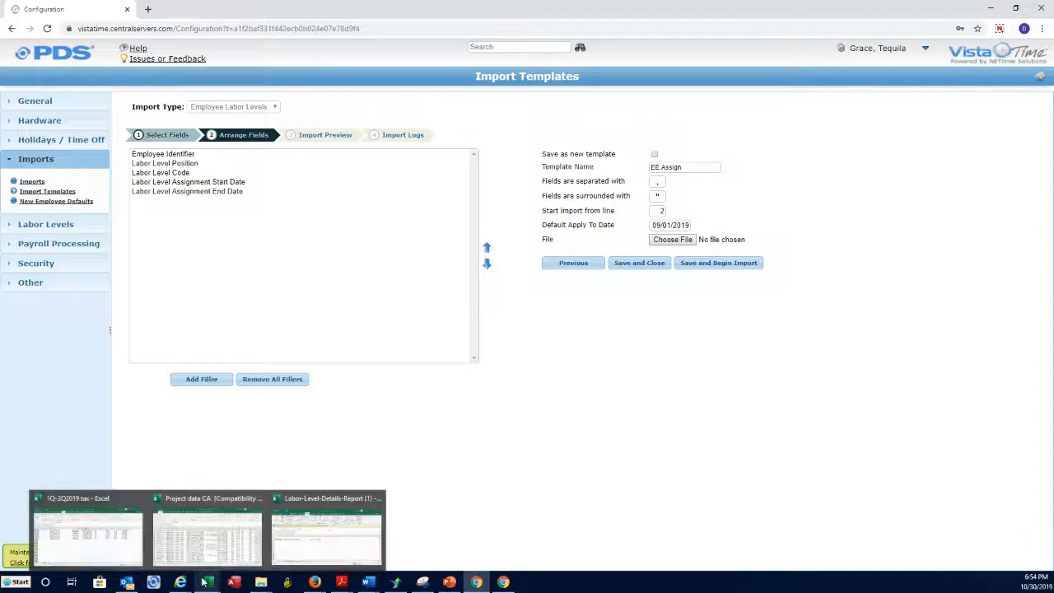
pyautogui.click(340, 543)
pyautogui.moveTo(864, 102); pyautogui.dragTo(735, 199)
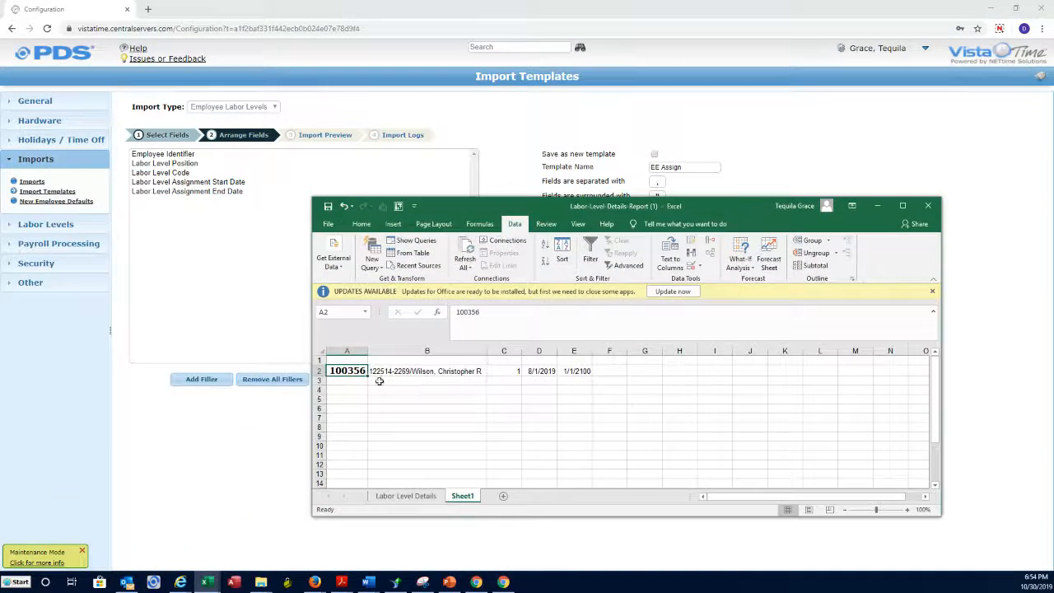
pyautogui.click(356, 359)
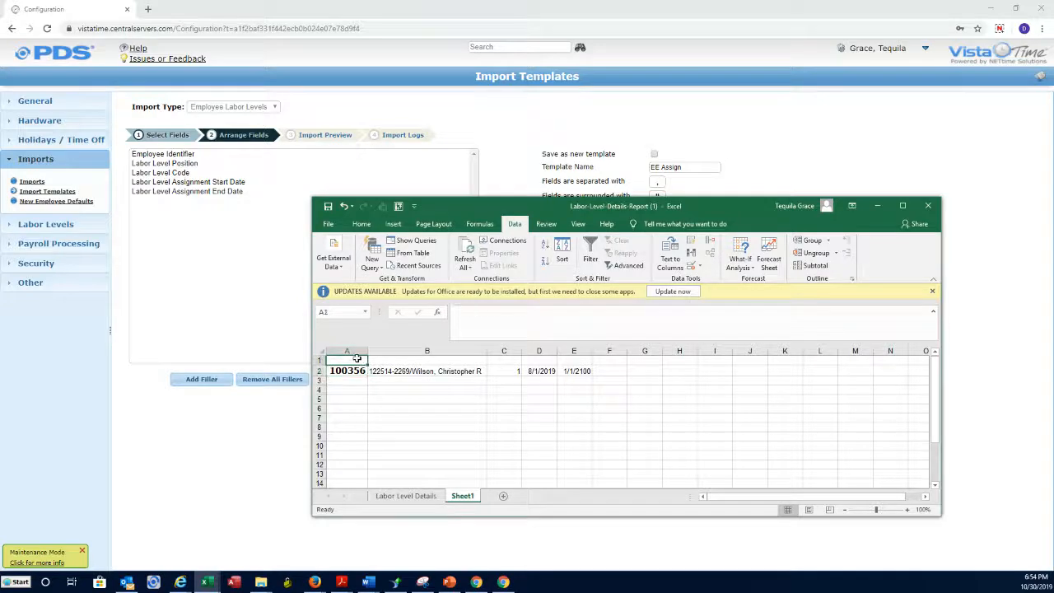
pyautogui.write('EE I')
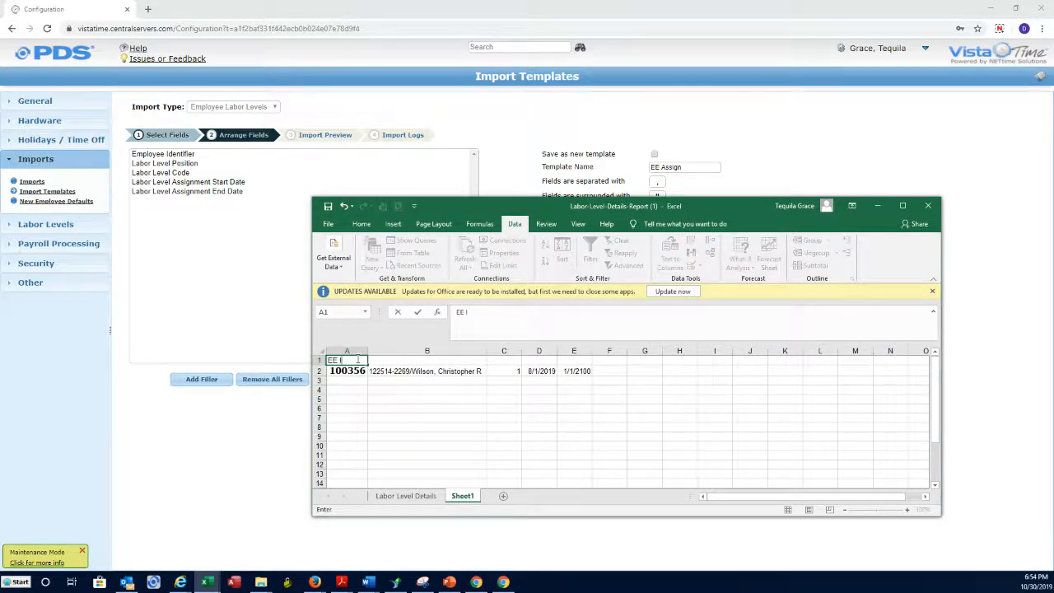
pyautogui.write('D')
pyautogui.press('Tab')
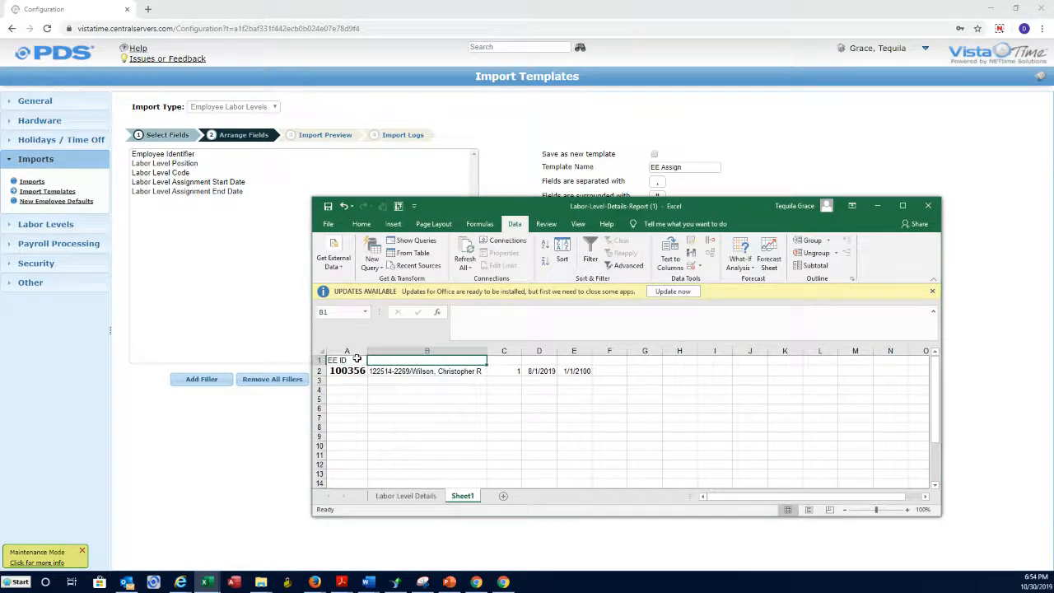
pyautogui.write('P')
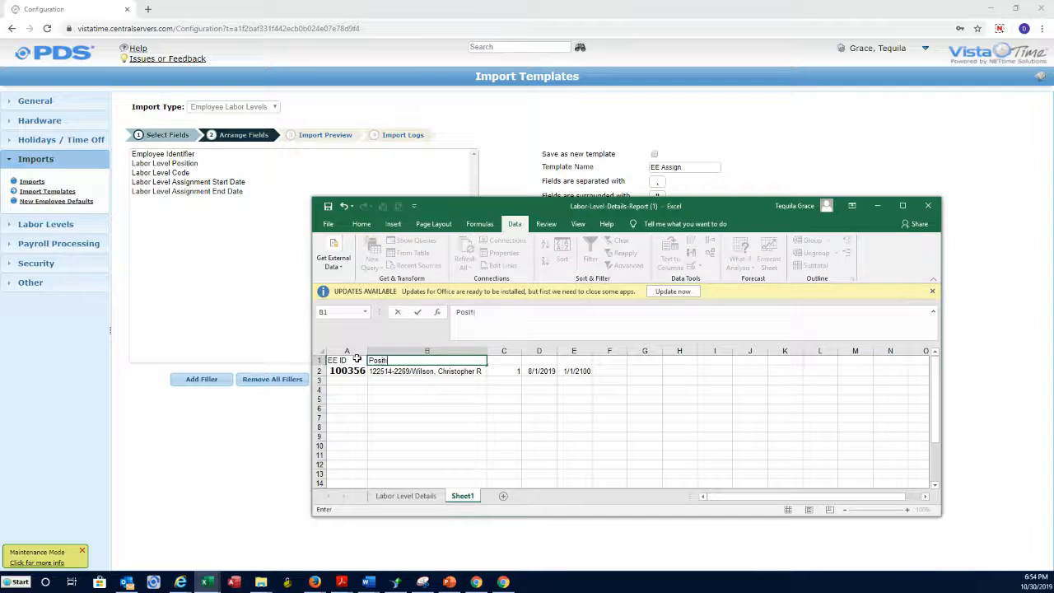
pyautogui.write('osition')
pyautogui.press('Down')
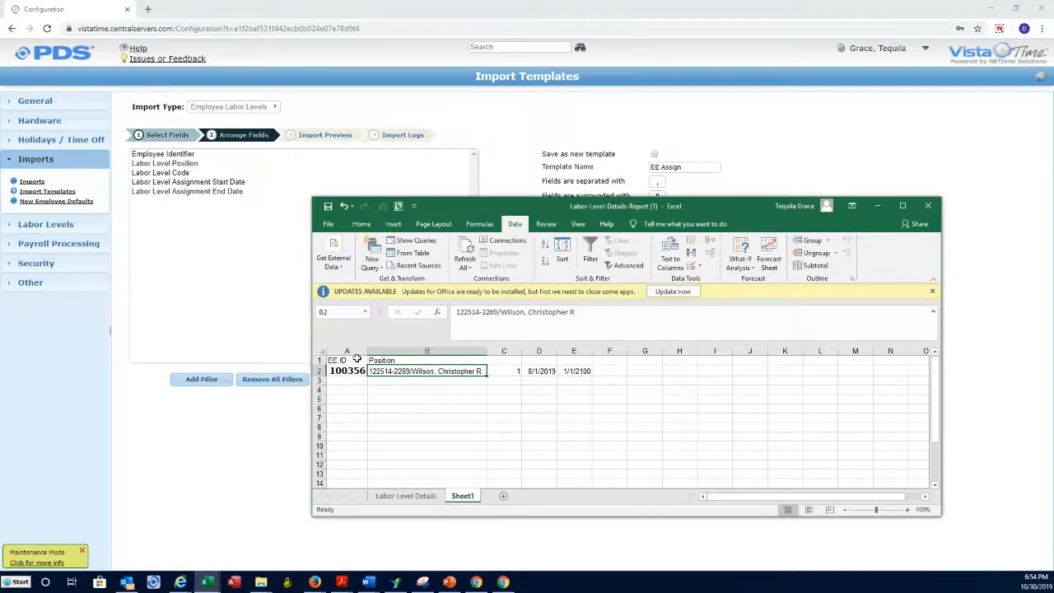
pyautogui.click(494, 359)
pyautogui.write('C')
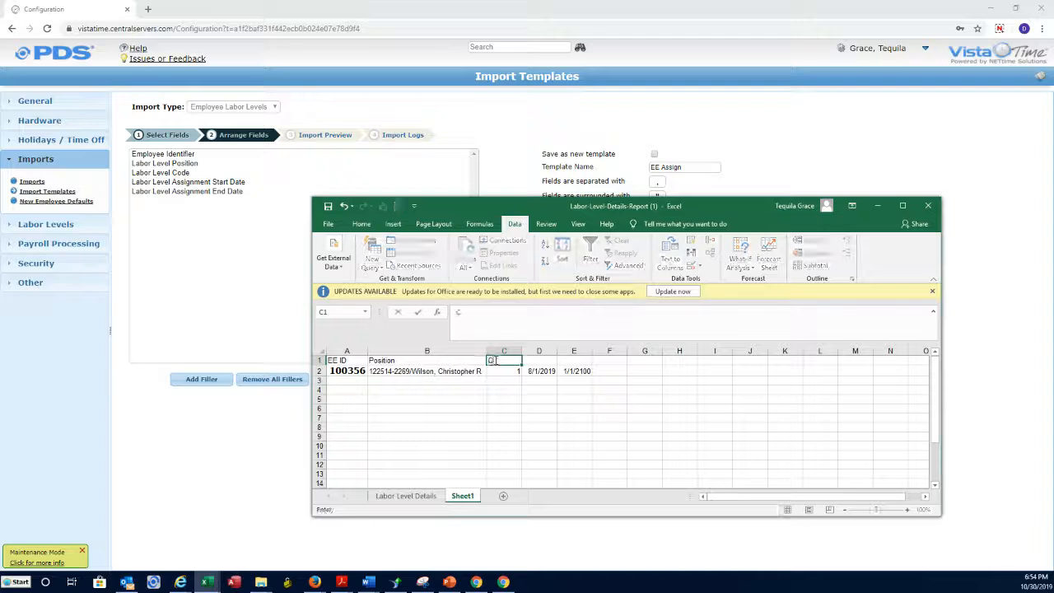
pyautogui.write('ode')
pyautogui.press('Tab')
pyautogui.write('S')
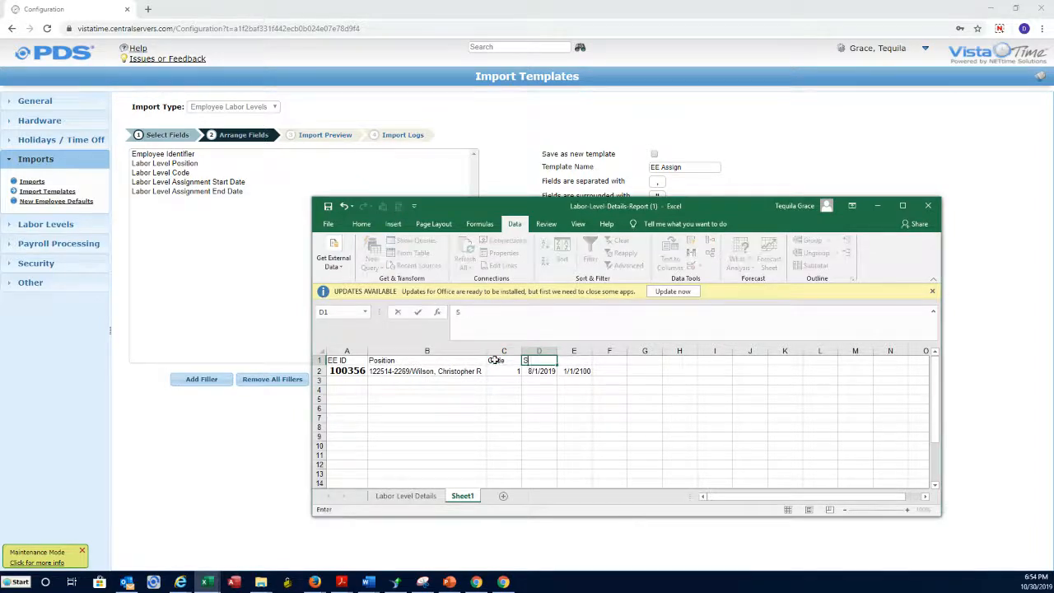
pyautogui.write(' Date')
pyautogui.press('Tab')
pyautogui.write('E E')
pyautogui.press('BackSpace')
pyautogui.write('D')
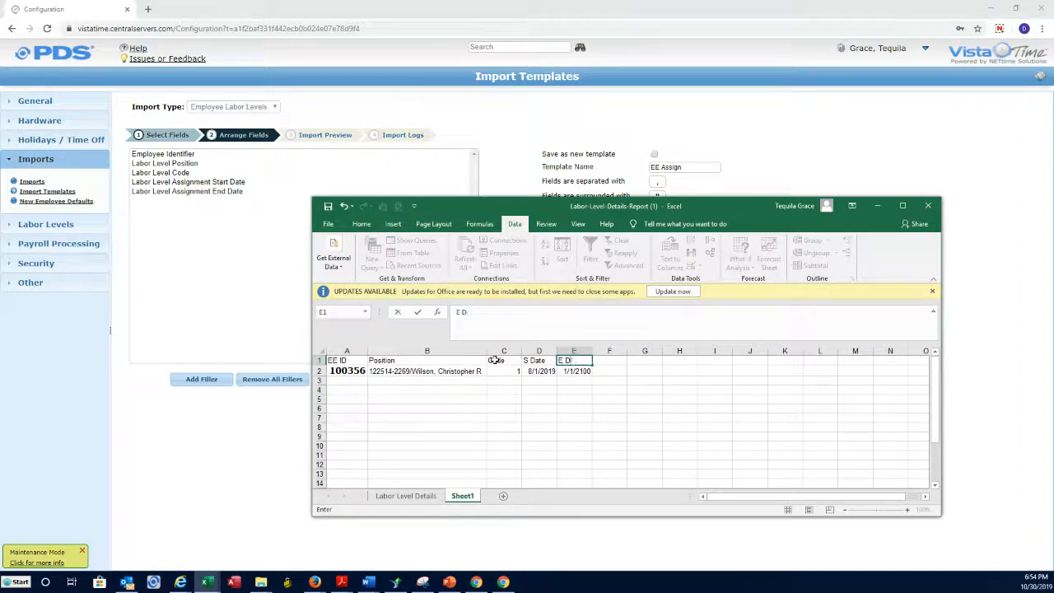
pyautogui.write('ate')
pyautogui.press('Return')
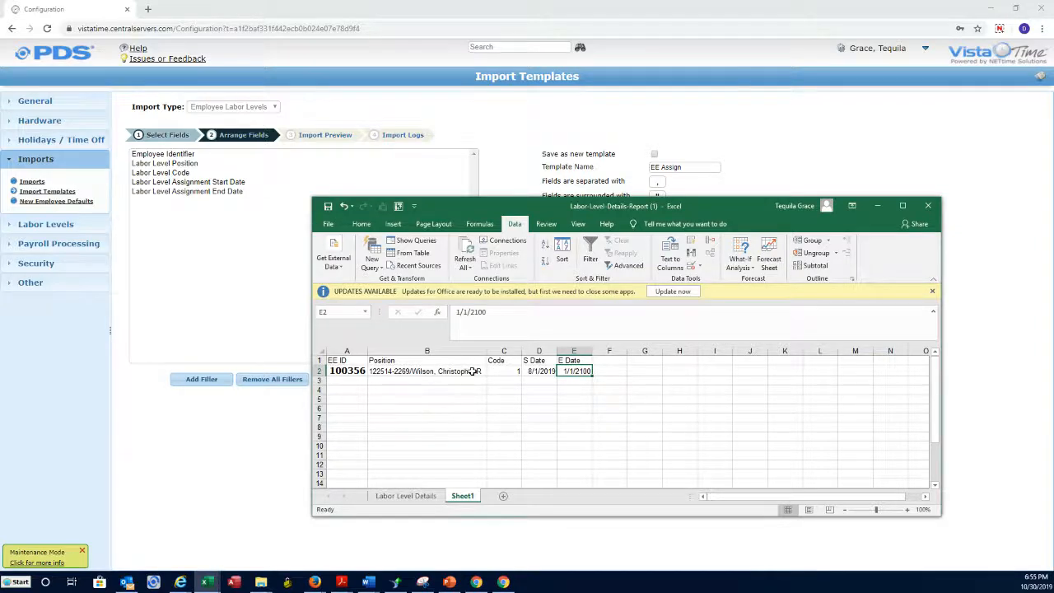
# Move the labor level code into C2 and set the Position in B2 to 1.
pyautogui.click(480, 371)
pyautogui.hotkey('ctrl', 'c')
pyautogui.click(511, 371)
pyautogui.hotkey('ctrl', 'v')
pyautogui.doubleClick(522, 352)
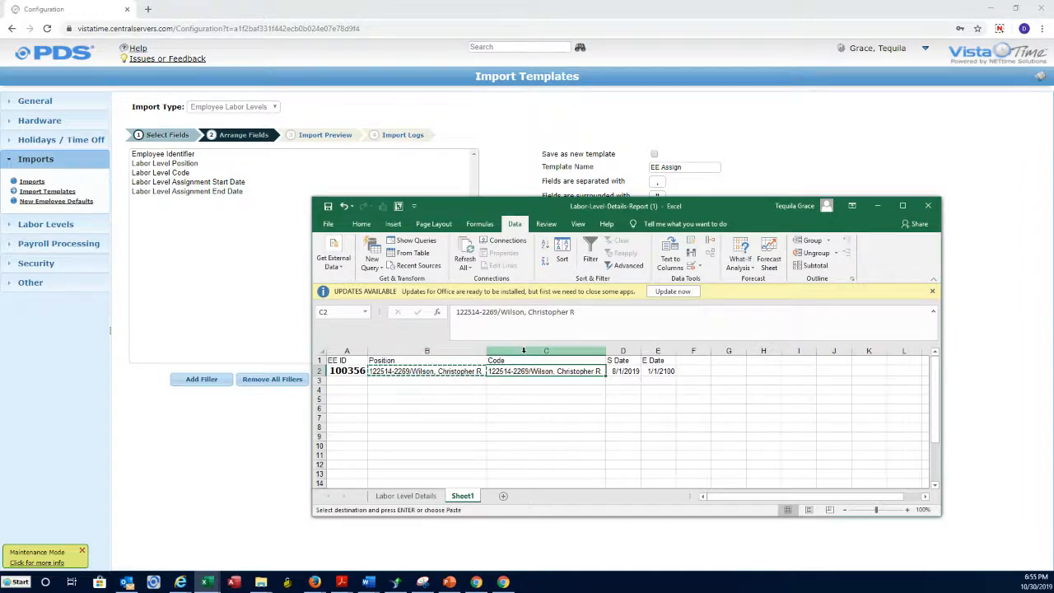
pyautogui.click(445, 372)
pyautogui.write('1')
pyautogui.press('Return')
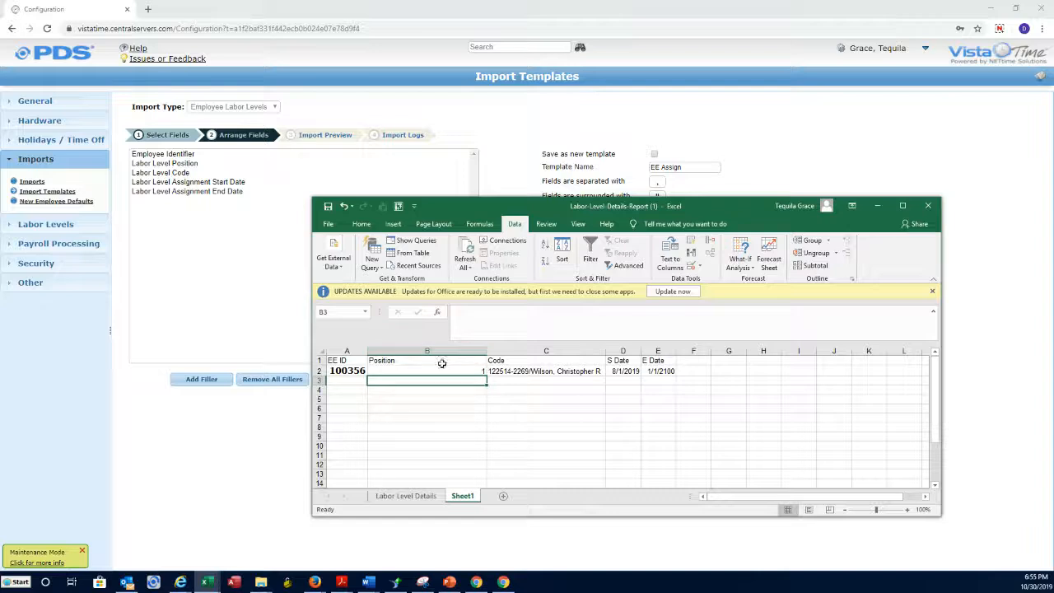
# Review the Position, code, start date and 1/1/2100 end date in row 2.
pyautogui.click(441, 371)
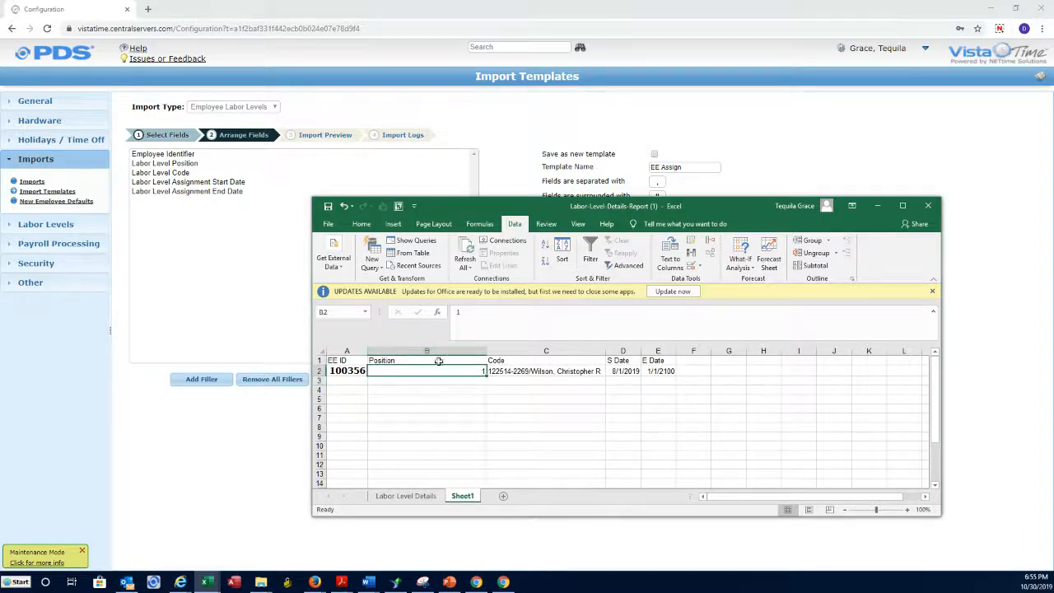
pyautogui.click(535, 371)
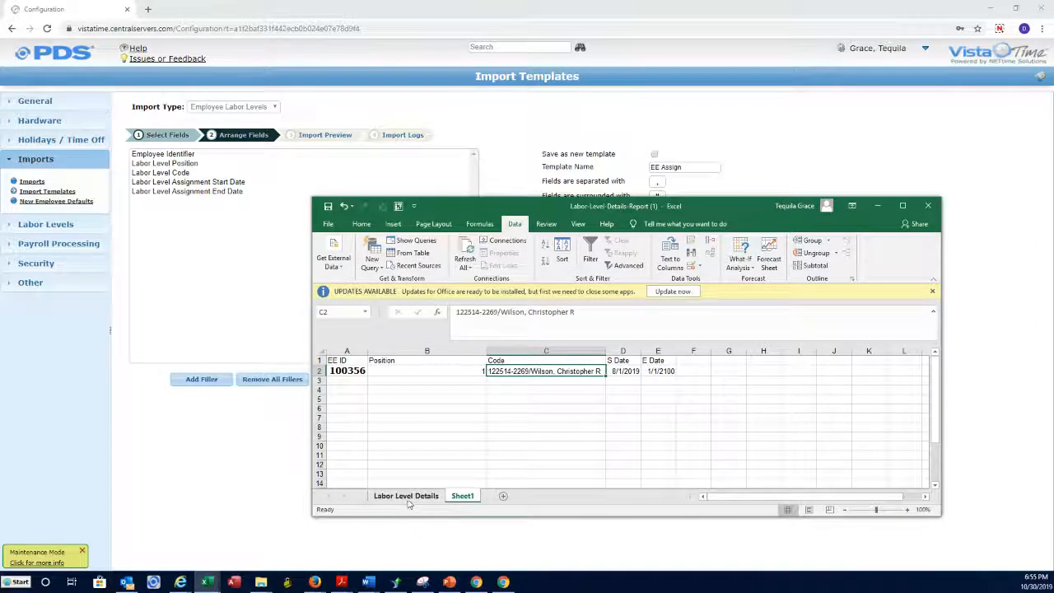
pyautogui.click(408, 497)
pyautogui.click(463, 496)
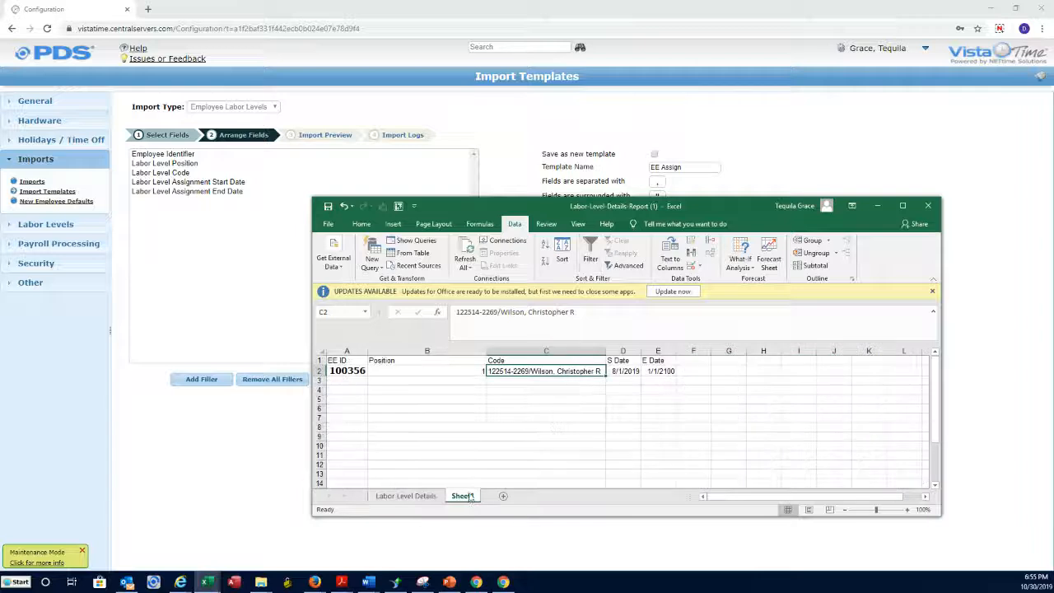
pyautogui.click(623, 371)
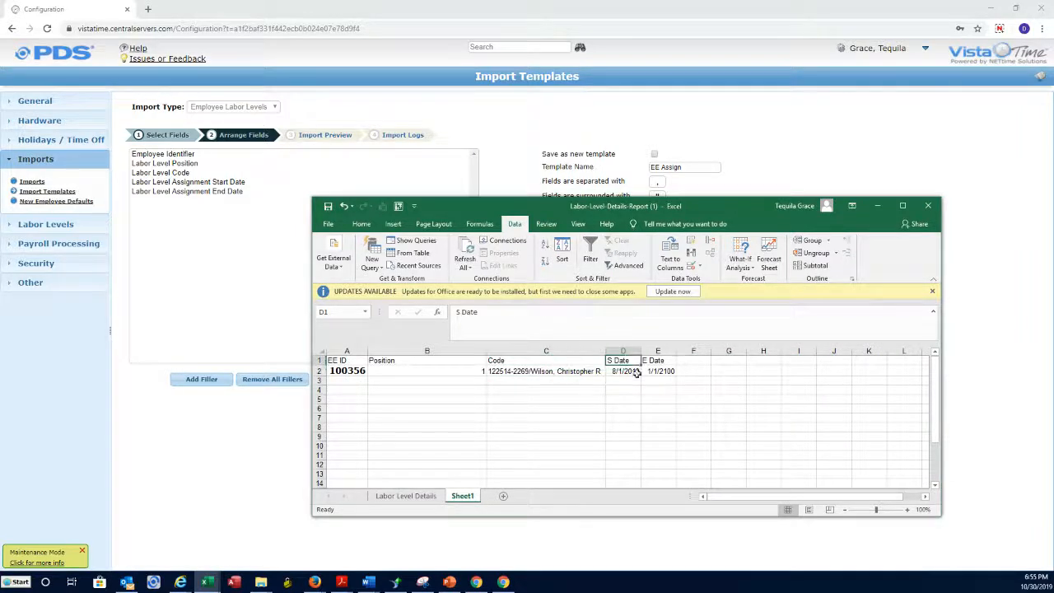
pyautogui.click(664, 371)
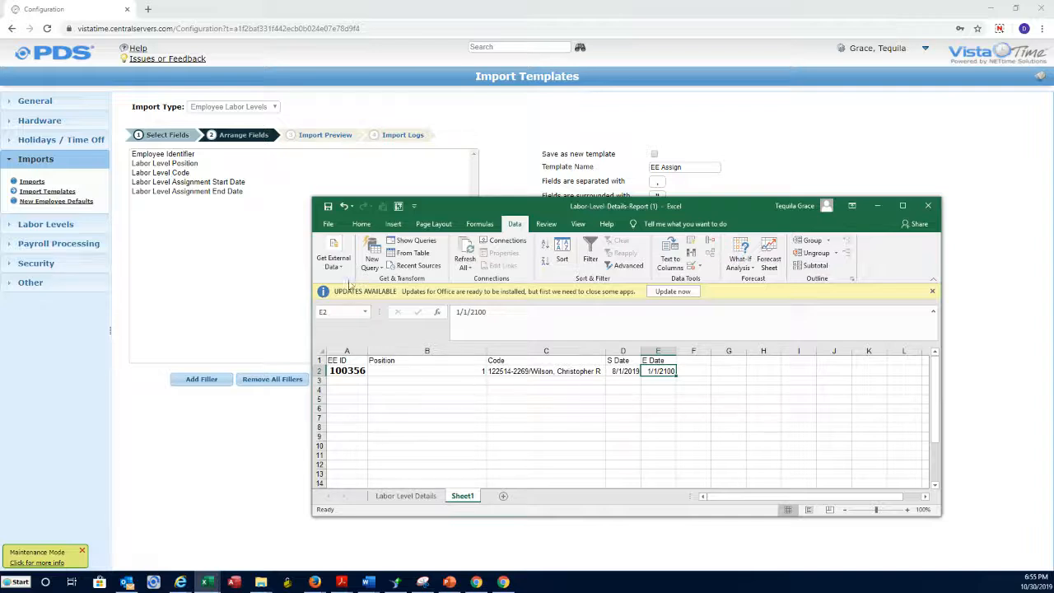
pyautogui.click(328, 224)
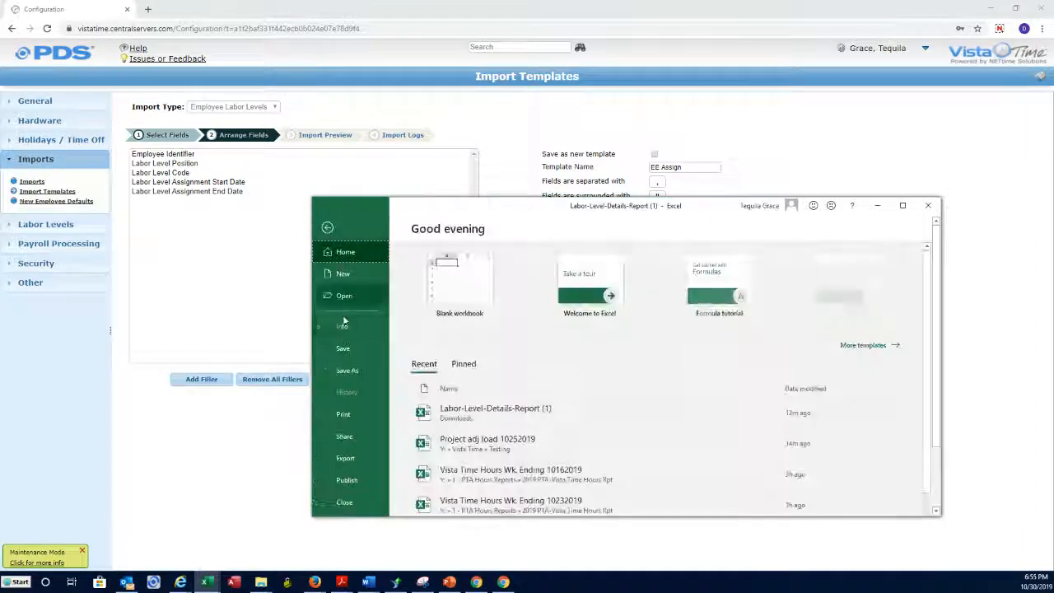
# Save the sheet in Testing as CSV (Comma delimited) named LL Assign, keeping only the active sheet.
pyautogui.click(346, 373)
pyautogui.click(655, 356)
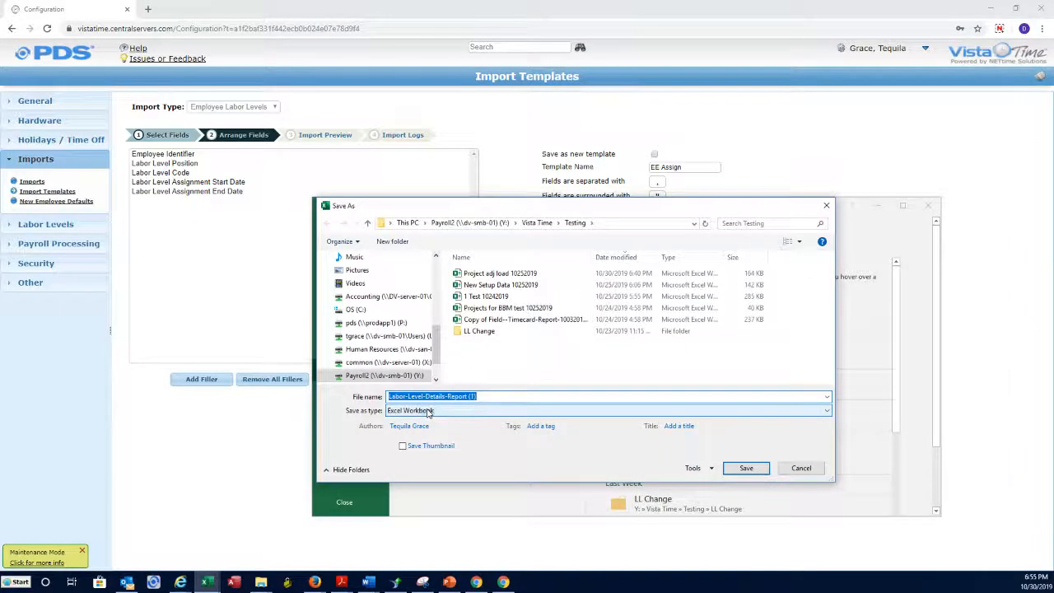
pyautogui.click(427, 411)
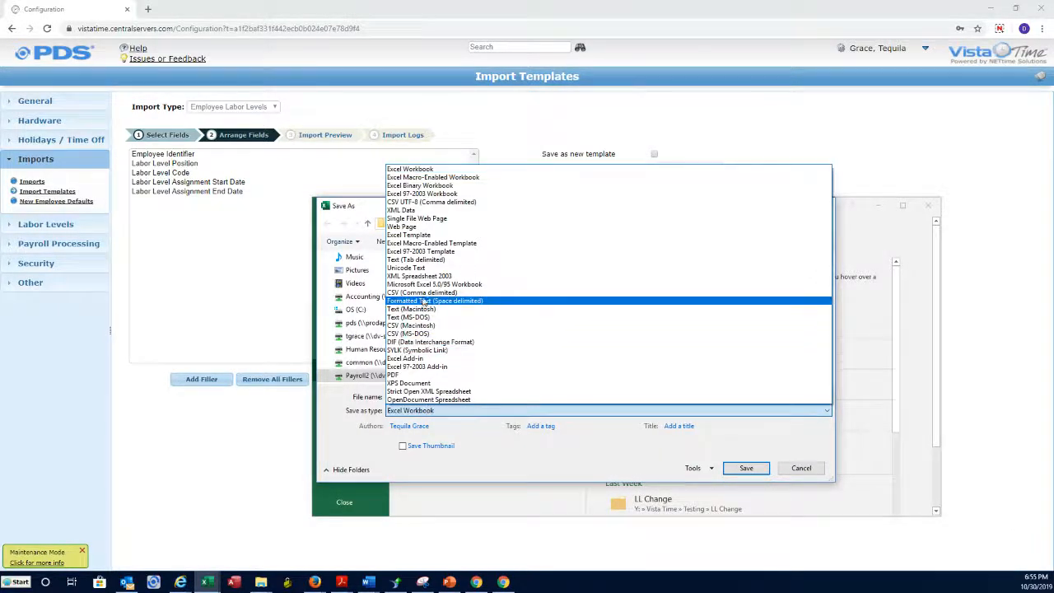
pyautogui.click(424, 292)
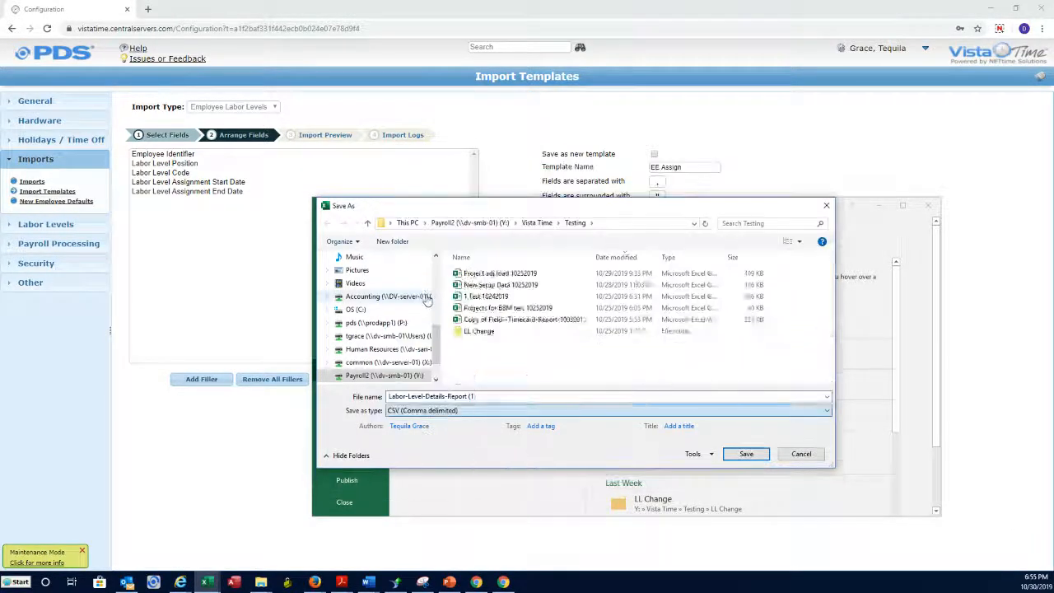
pyautogui.click(494, 396)
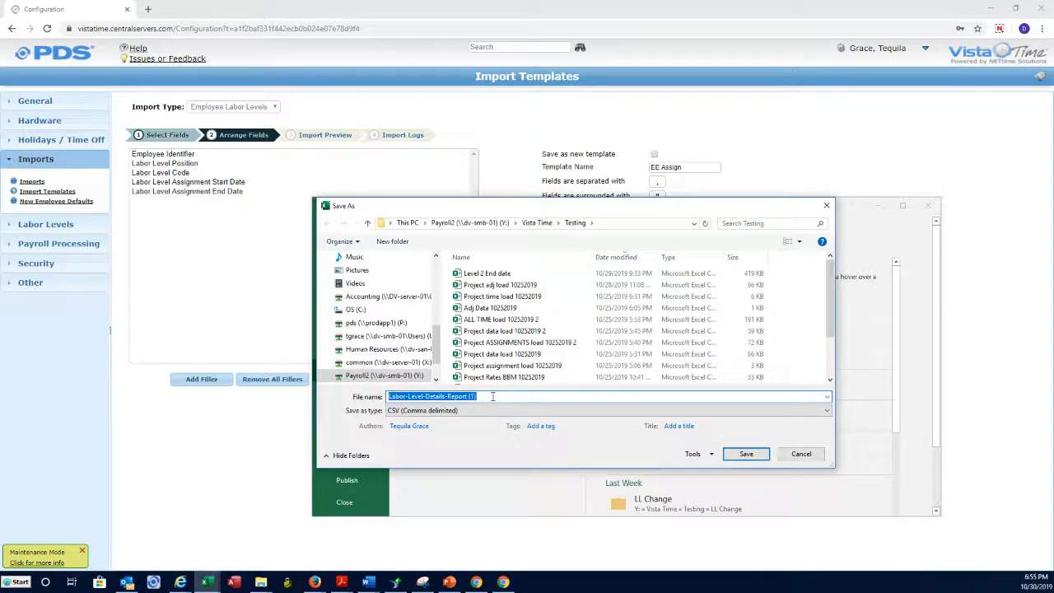
pyautogui.write('LL Assign')
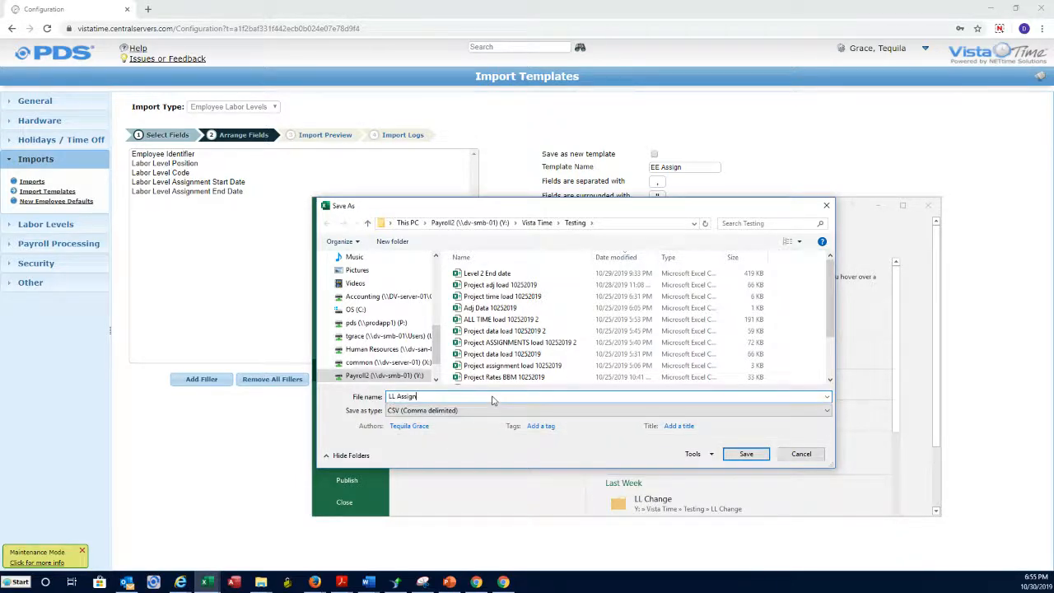
pyautogui.click(746, 454)
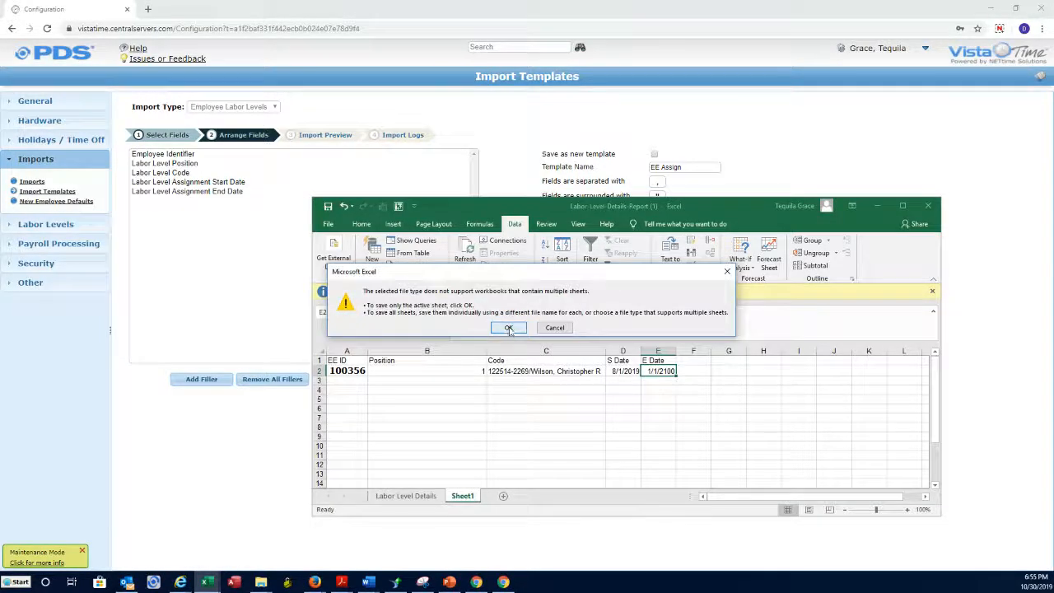
pyautogui.click(508, 329)
# Confirm keeping the CSV format for LL Assign and return to its sheet.
pyautogui.click(493, 327)
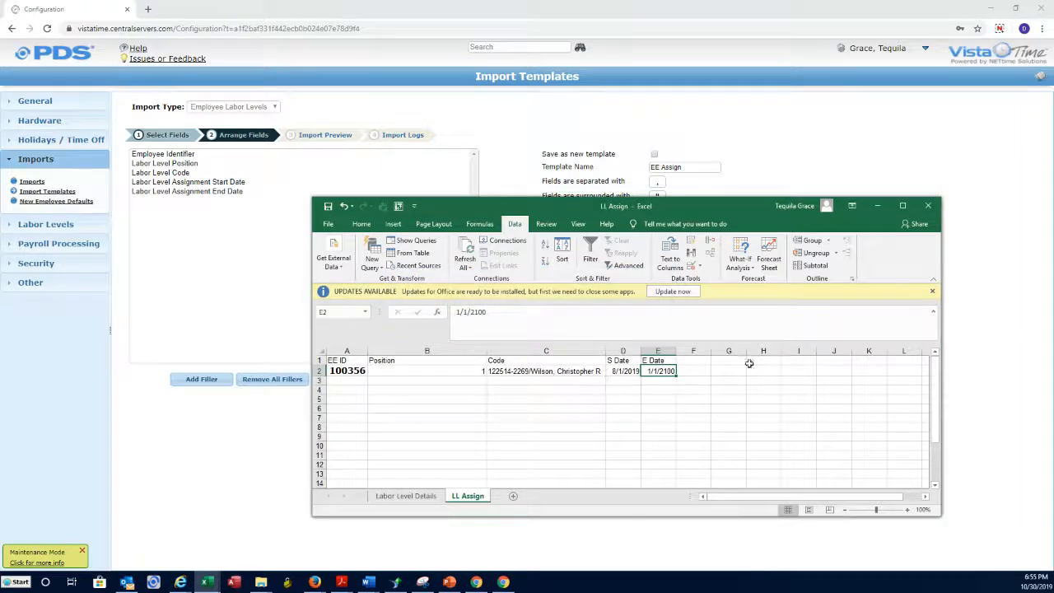
pyautogui.click(878, 205)
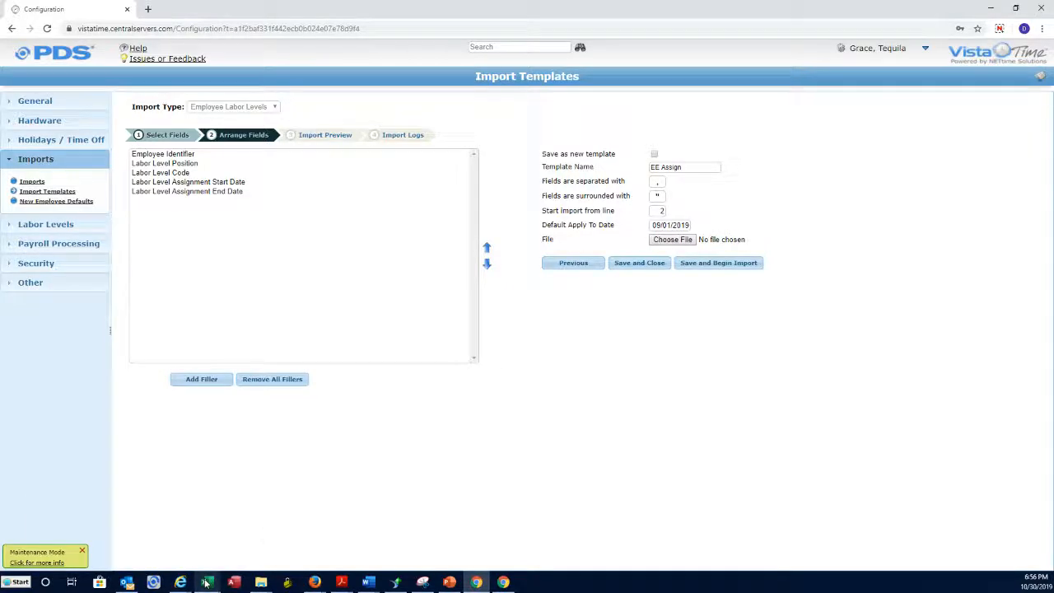
pyautogui.moveTo(210, 580)
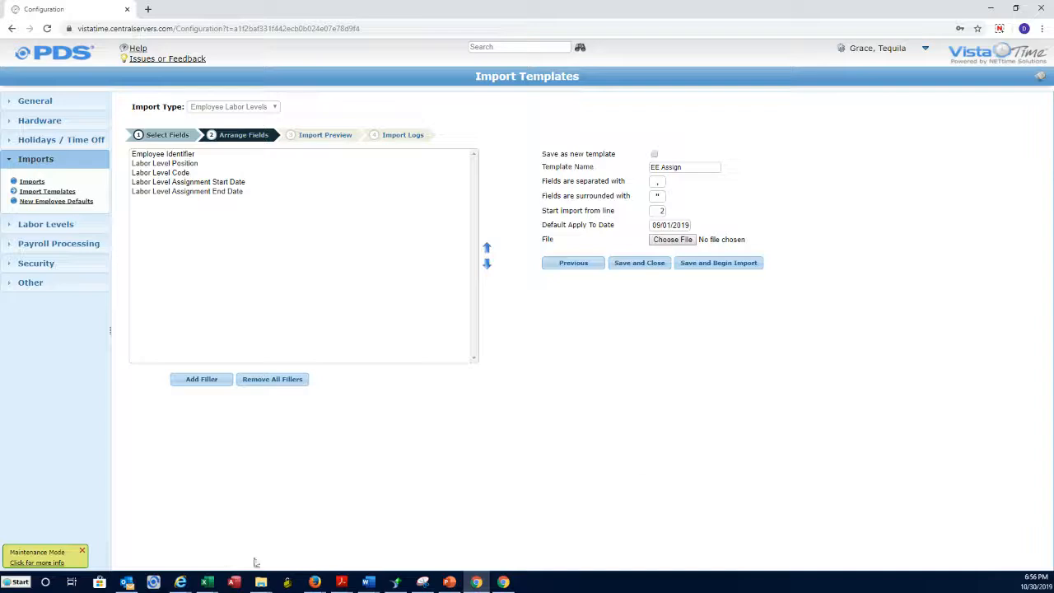
pyautogui.click(285, 557)
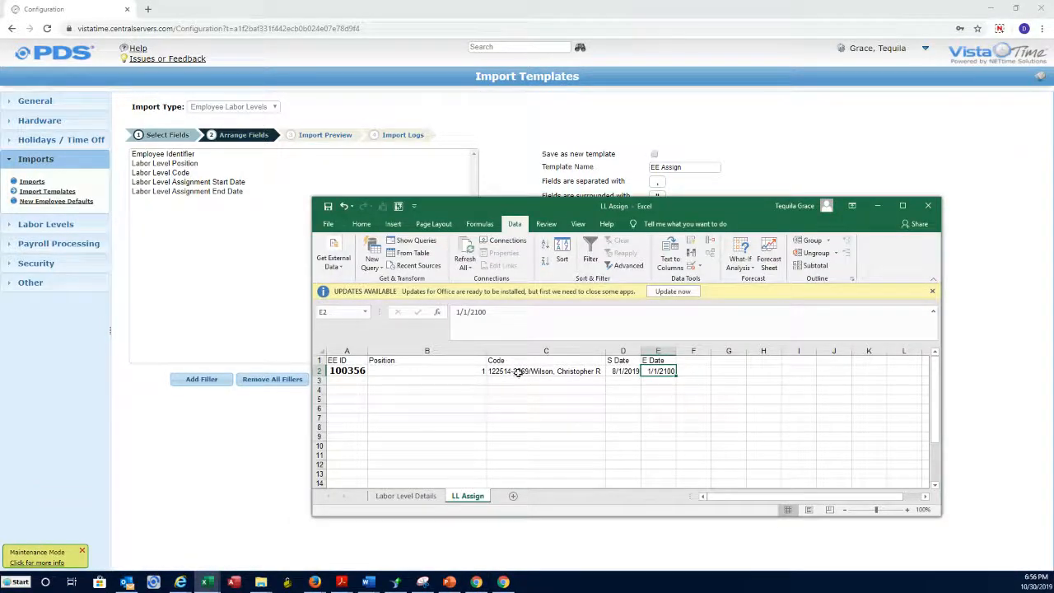
pyautogui.click(406, 497)
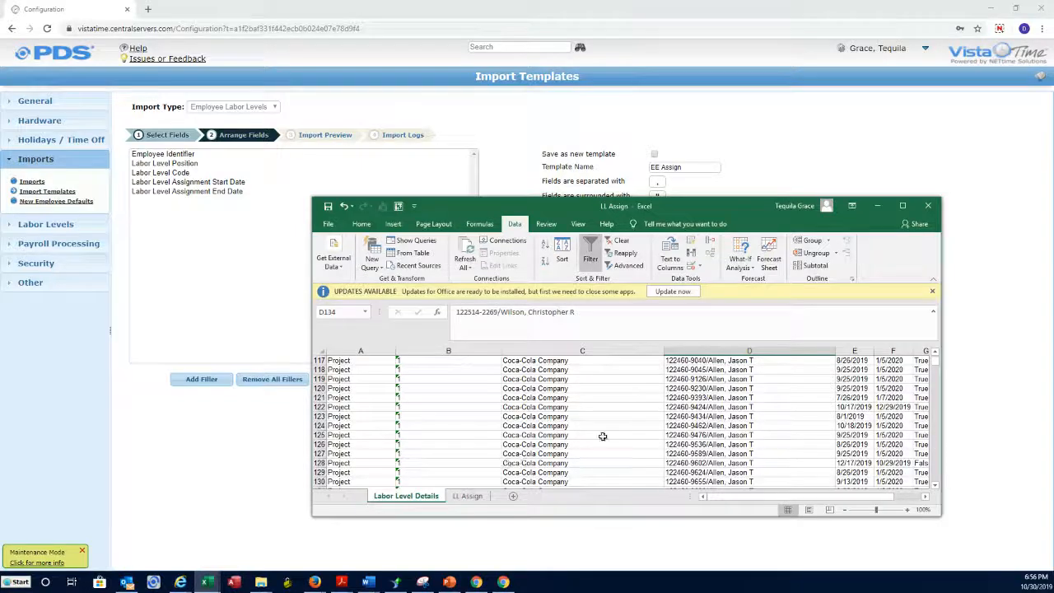
pyautogui.click(467, 496)
# Find the C2 labor level code in the Labor Level Details sheet and confirm its 8/1/2019 start date.
pyautogui.click(551, 372)
pyautogui.hotkey('ctrl', 'c')
pyautogui.click(406, 495)
pyautogui.click(603, 408)
pyautogui.hotkey('ctrl', 'f')
pyautogui.hotkey('ctrl', 'v')
pyautogui.click(747, 357)
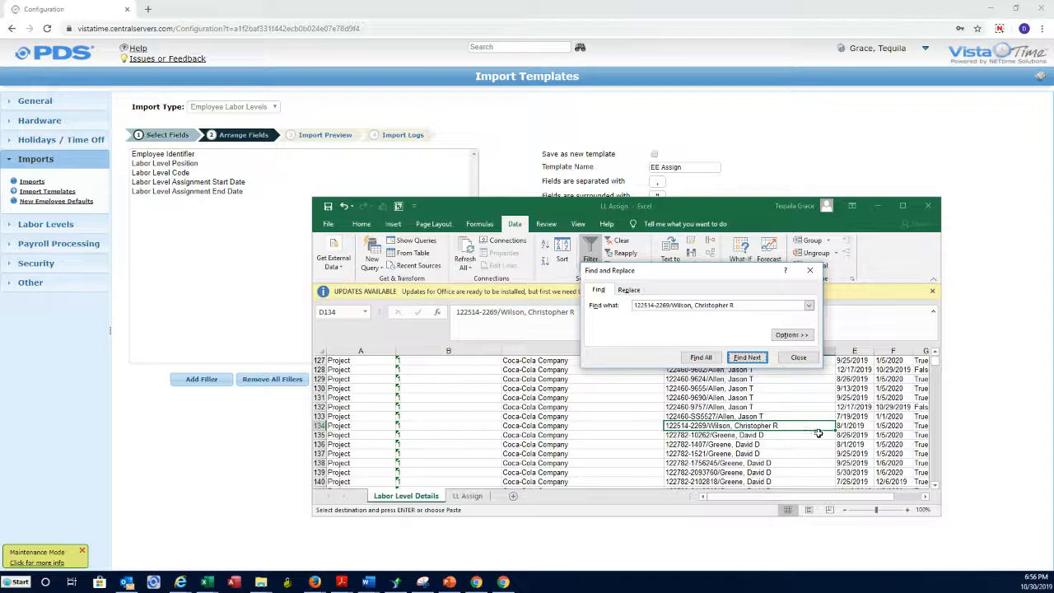
pyautogui.click(853, 423)
pyautogui.click(810, 270)
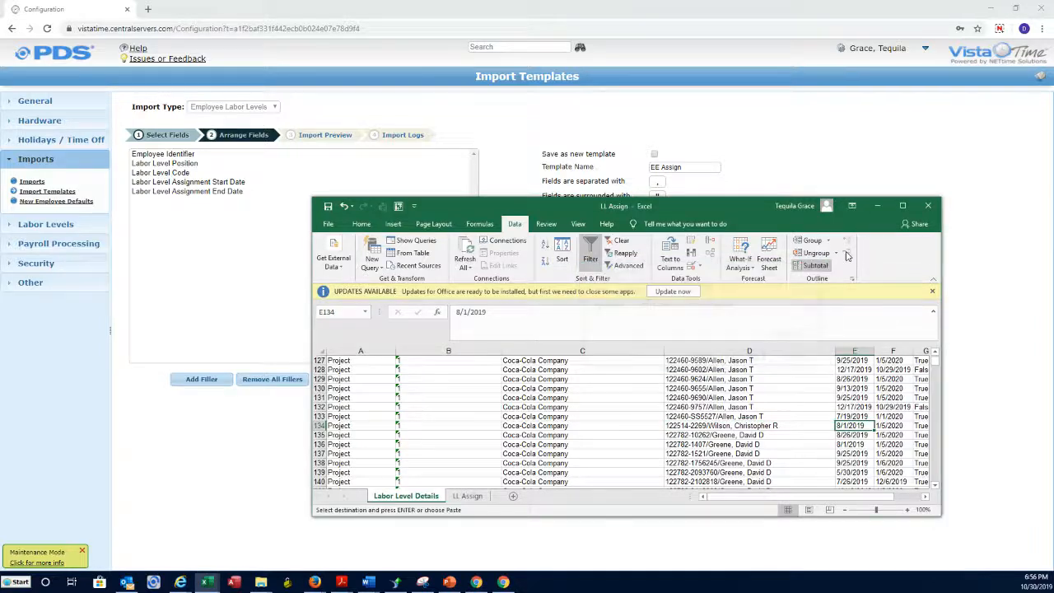
pyautogui.click(878, 206)
pyautogui.click(675, 225)
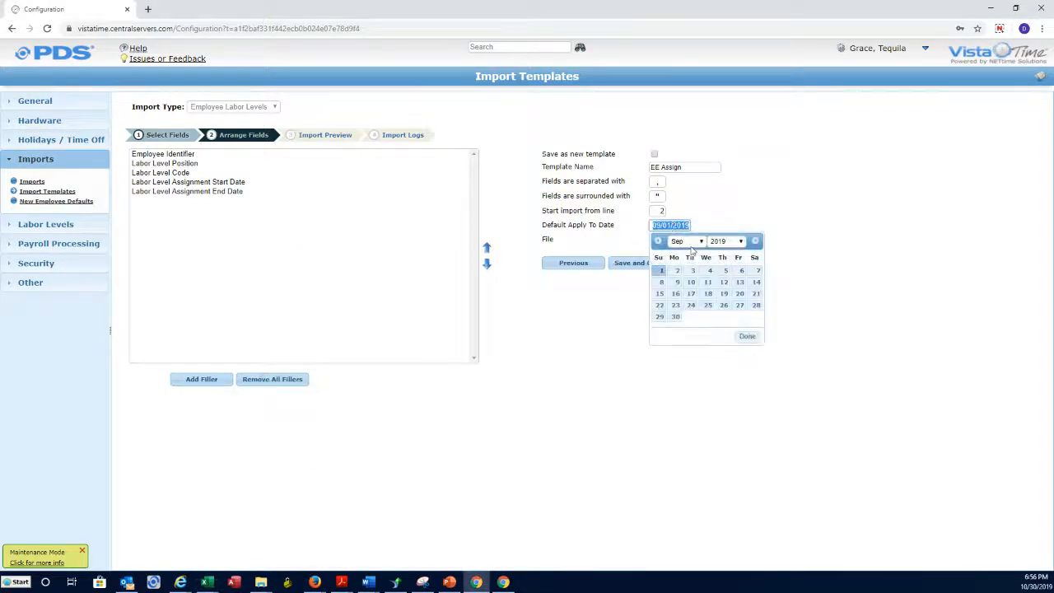
pyautogui.click(657, 241)
pyautogui.click(723, 270)
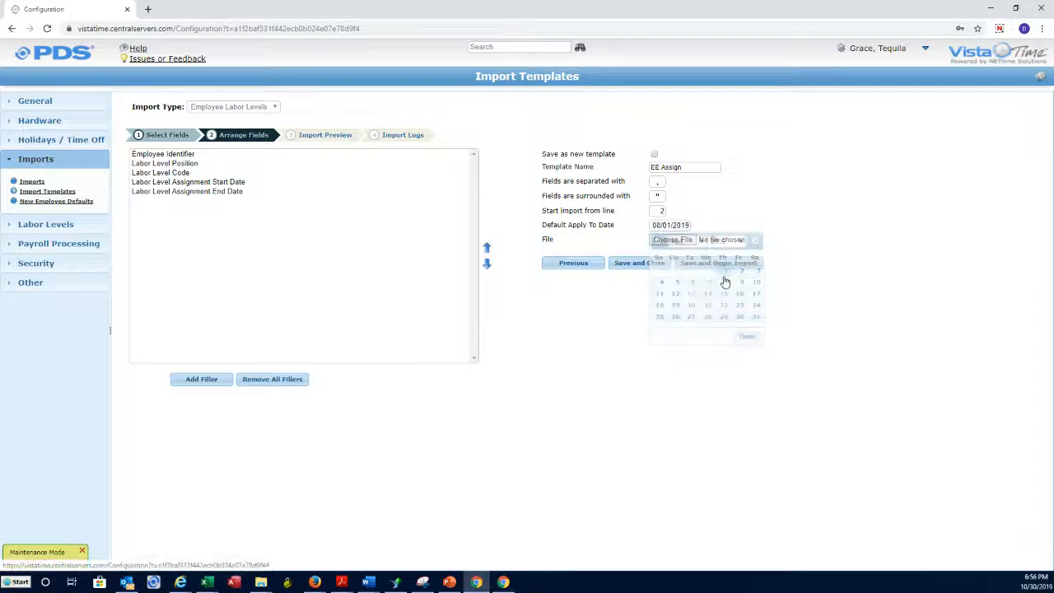
pyautogui.click(675, 226)
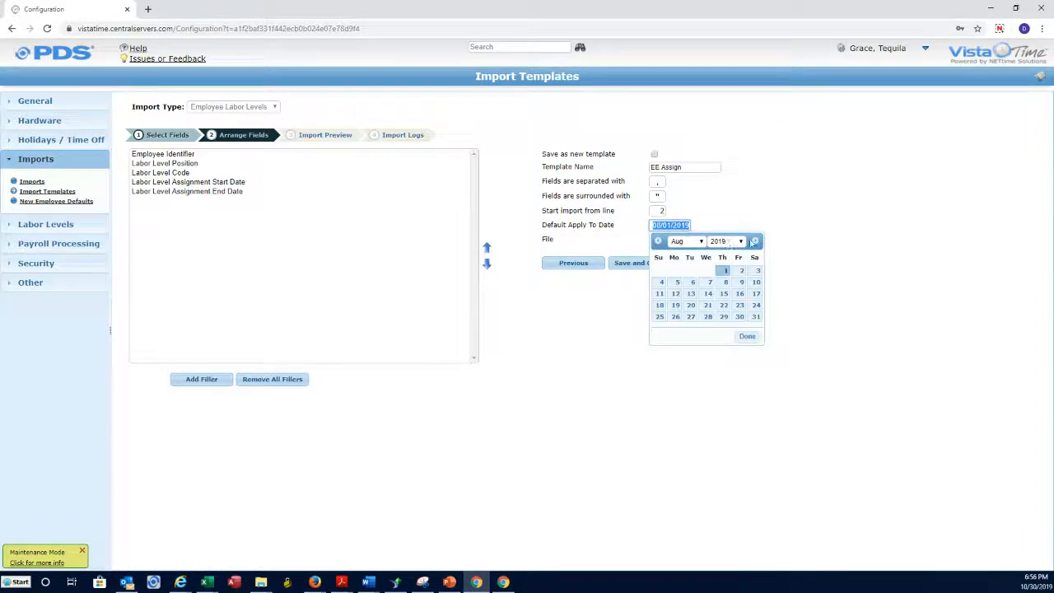
pyautogui.click(755, 240)
pyautogui.click(660, 271)
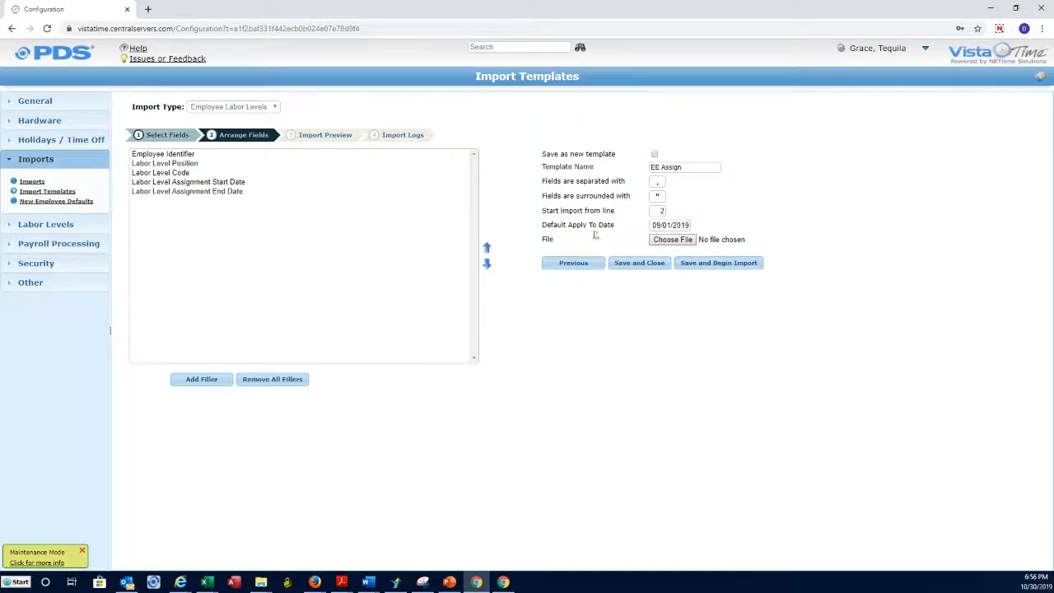
pyautogui.moveTo(546, 229); pyautogui.dragTo(613, 232)
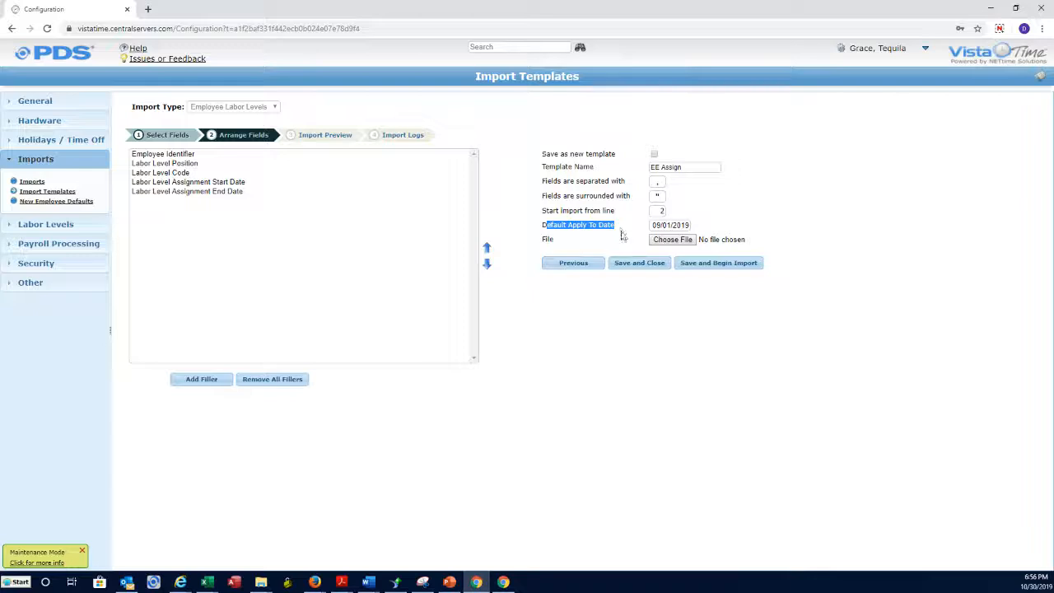
pyautogui.click(671, 241)
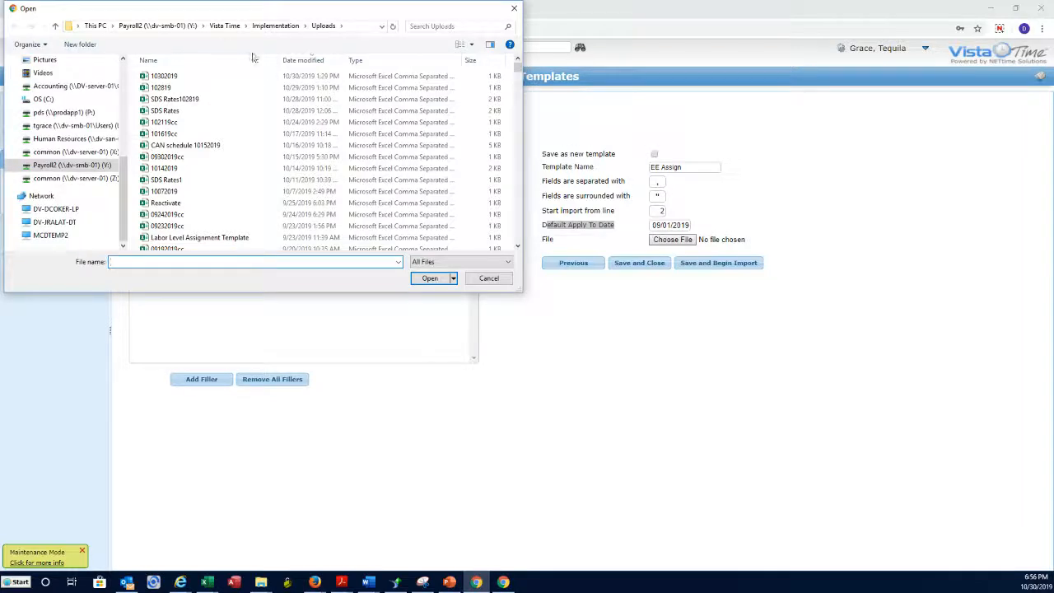
# Sort the Open dialog by newest date and check LL Assign's save folder in Excel.
pyautogui.click(313, 59)
pyautogui.click(313, 59)
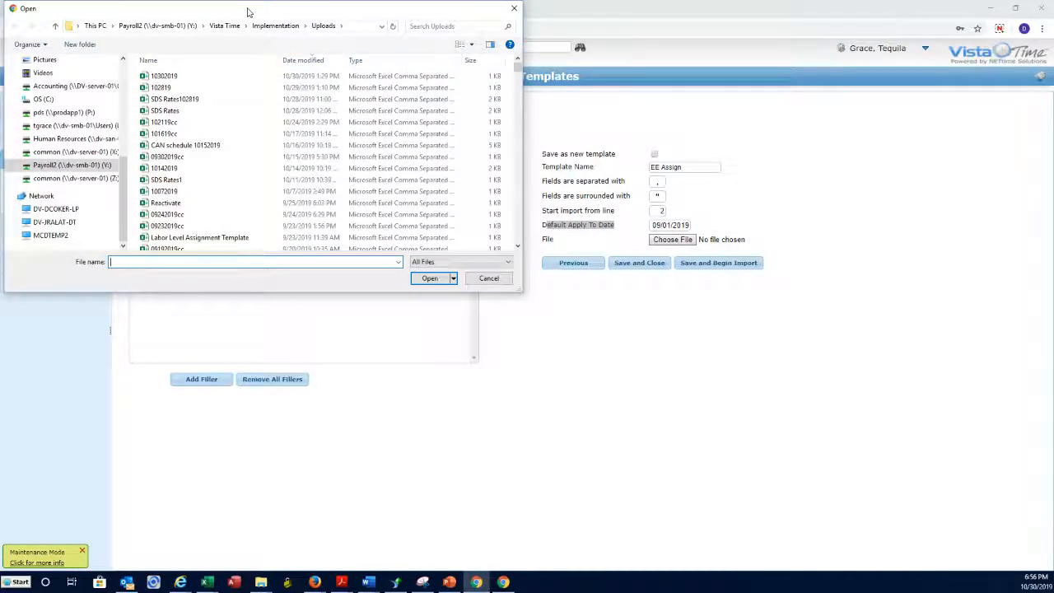
pyautogui.moveTo(247, 11); pyautogui.dragTo(352, 81)
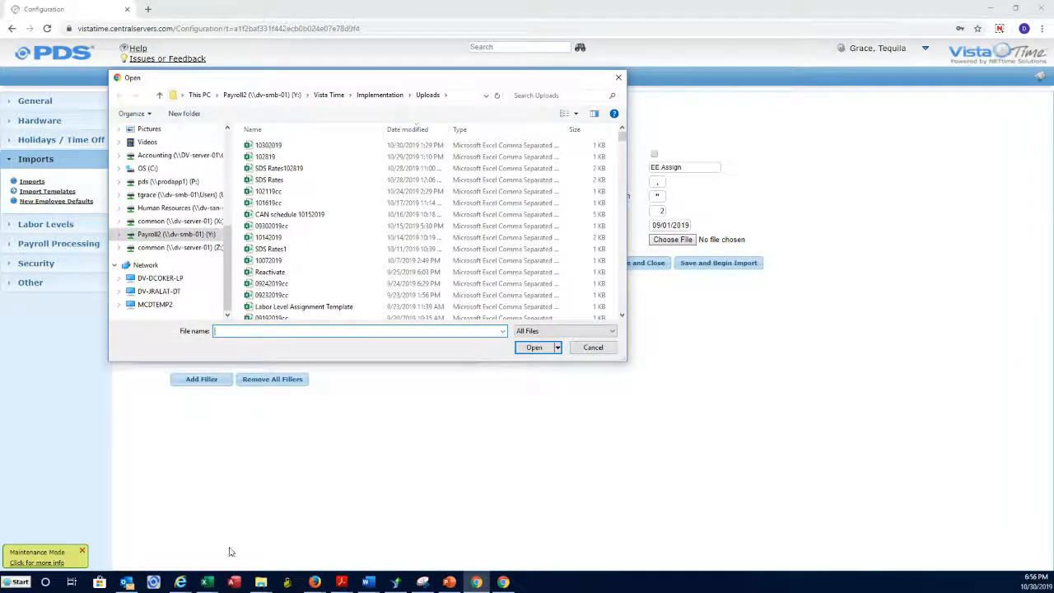
pyautogui.moveTo(215, 586)
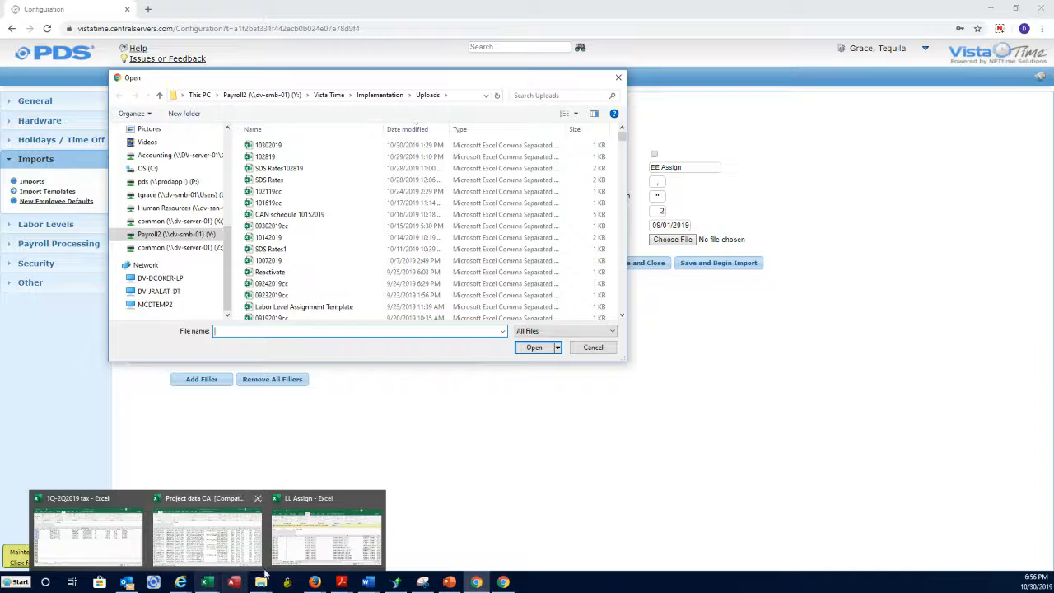
pyautogui.click(352, 546)
pyautogui.click(465, 496)
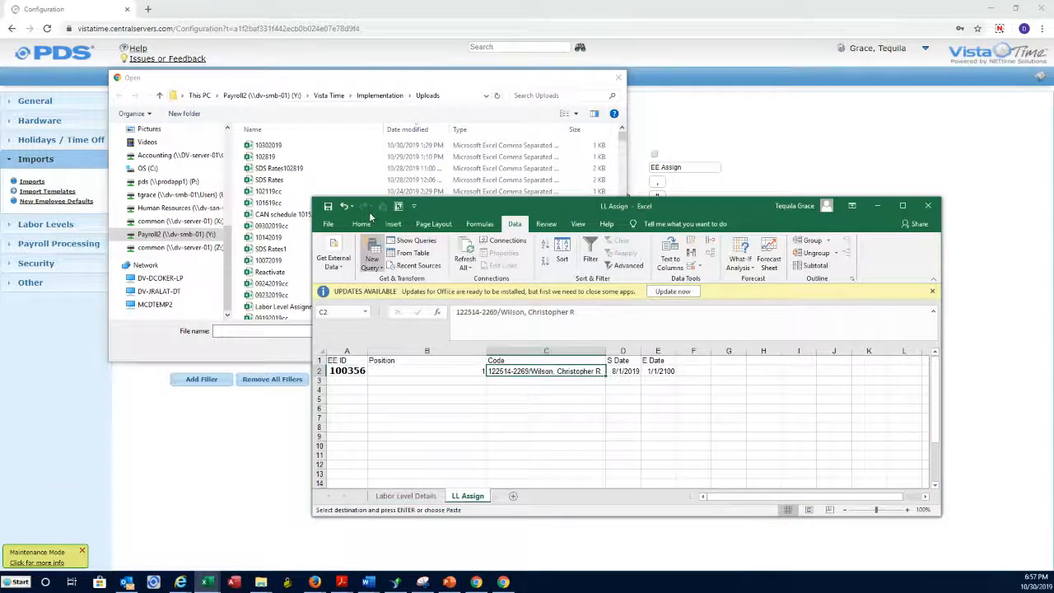
pyautogui.click(329, 224)
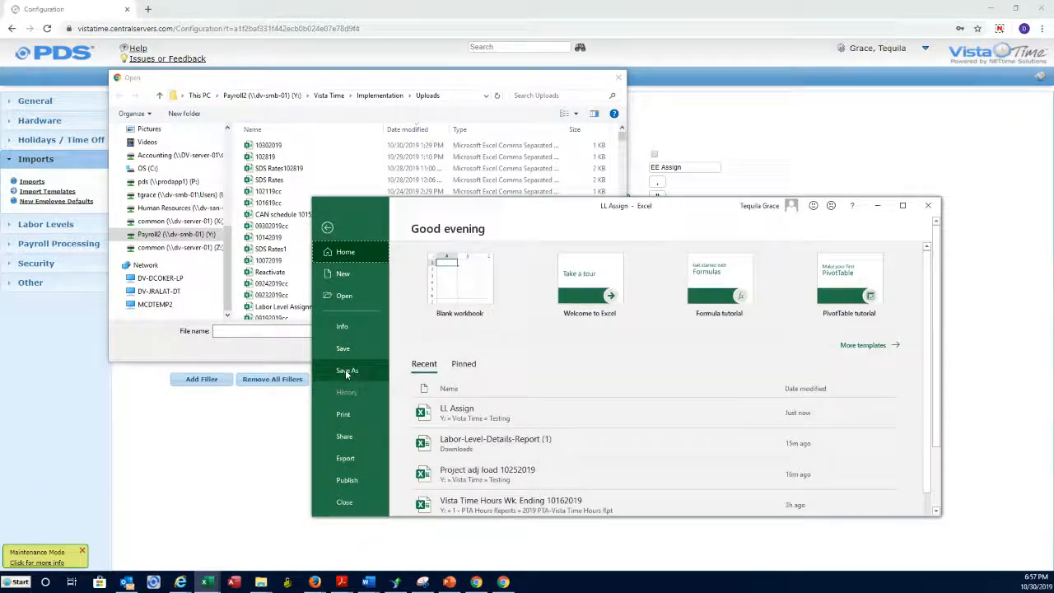
pyautogui.click(347, 372)
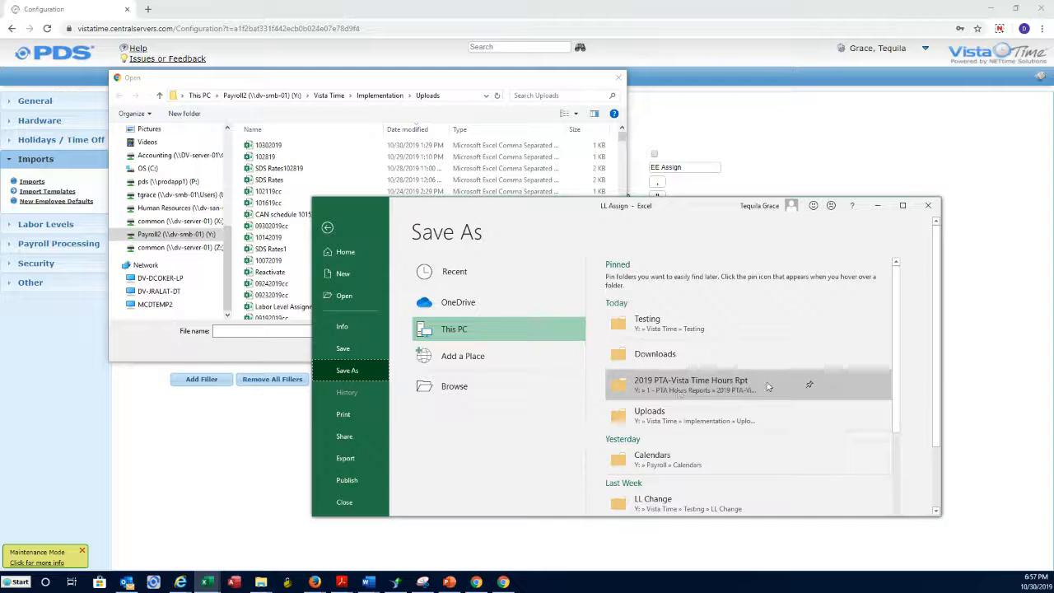
# Choose LL Assign from Vista Time > Testing and begin the import.
pyautogui.click(337, 98)
pyautogui.doubleClick(281, 180)
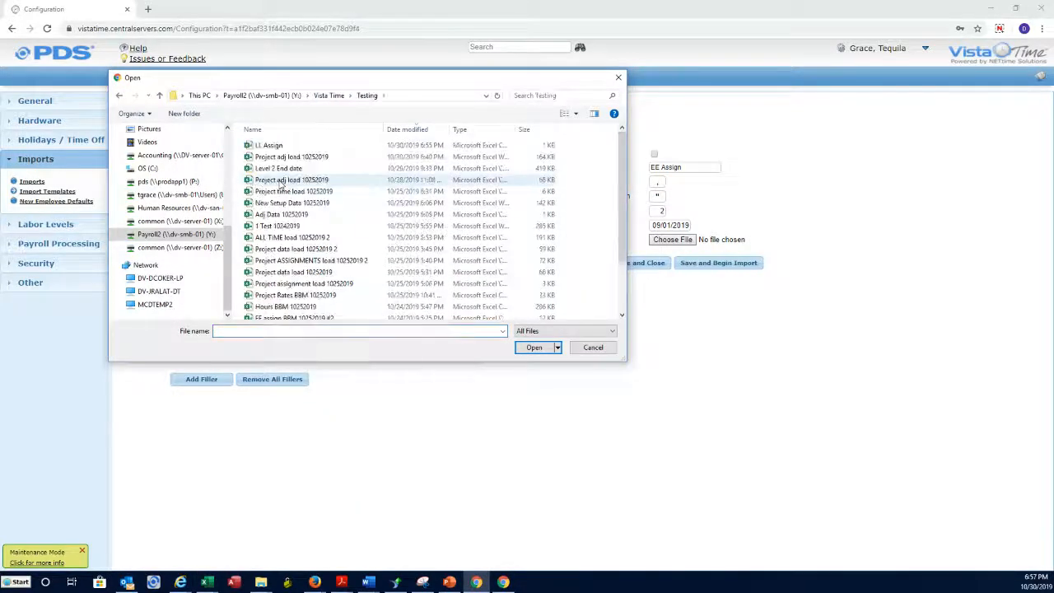
pyautogui.click(283, 145)
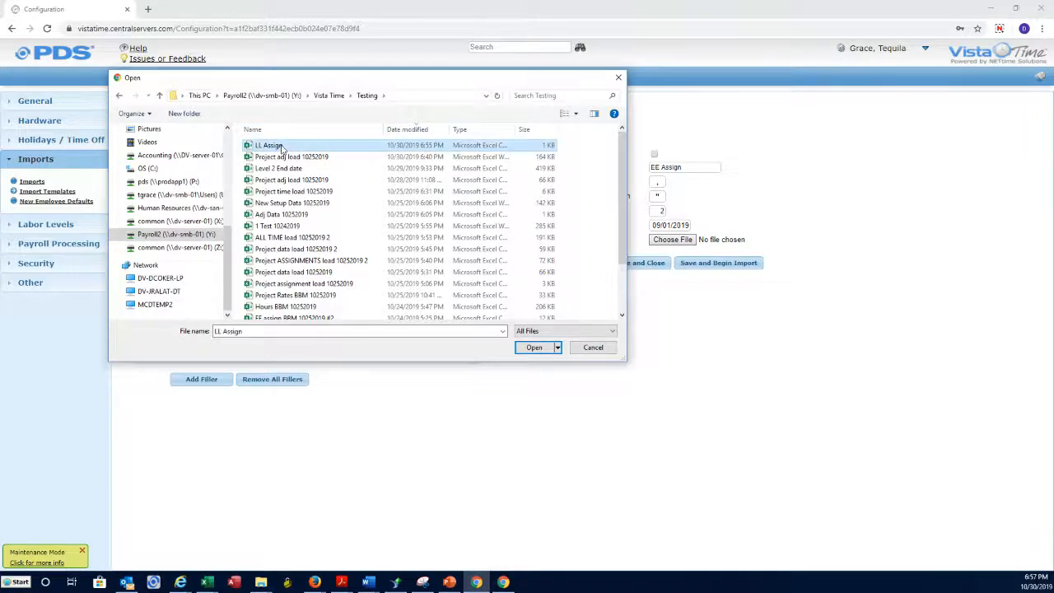
pyautogui.doubleClick(283, 146)
pyautogui.click(698, 263)
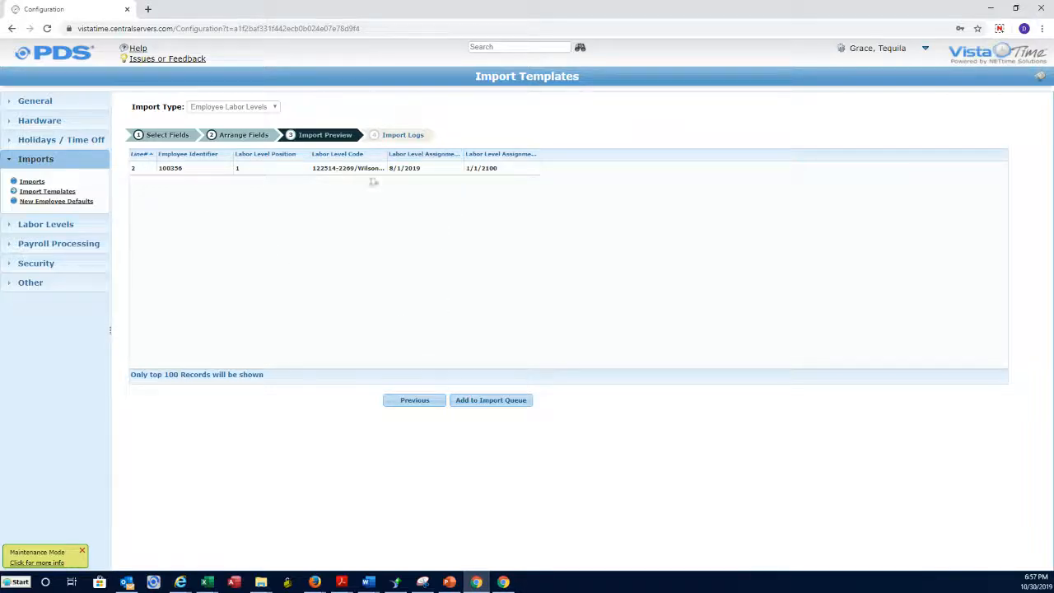
# Queue the previewed LL Assign record for import and close the finished import wizard.
pyautogui.click(496, 404)
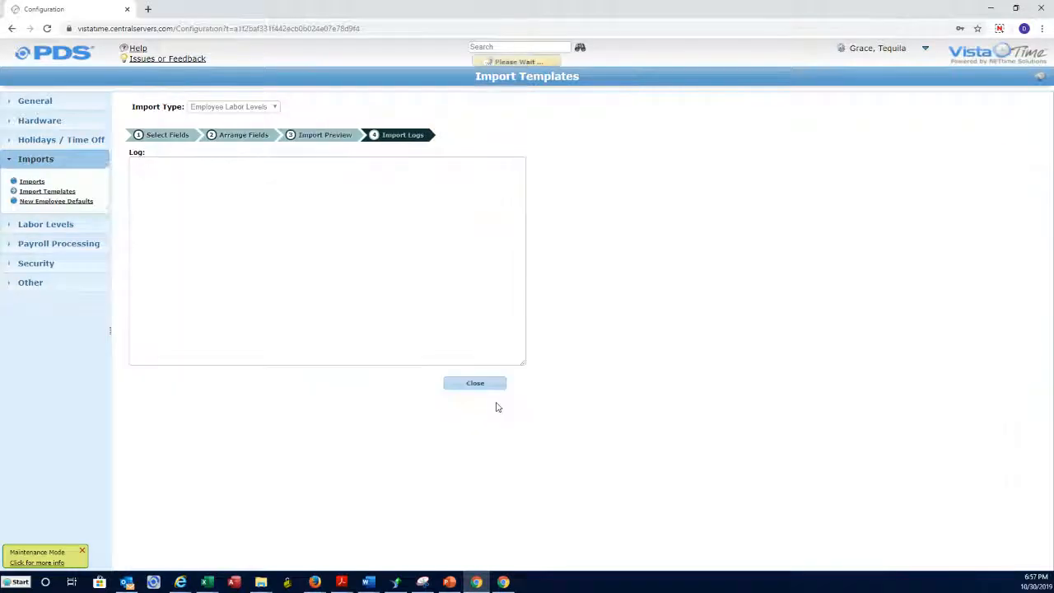
pyautogui.click(481, 383)
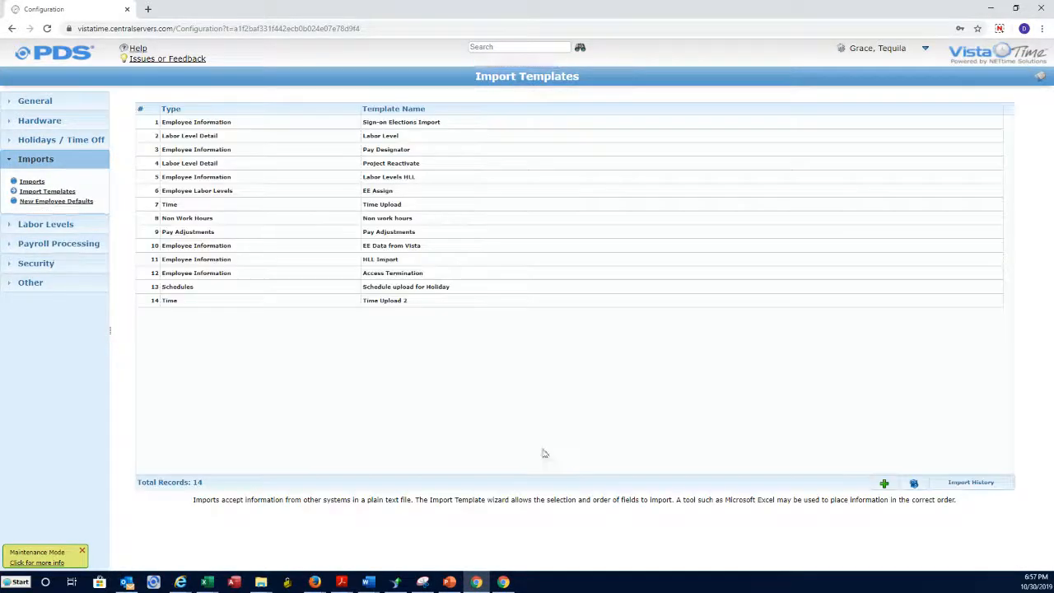
# Confirm in Import History and its log that the 10/30/2019 EE Assign import succeeded, then go to Labor Levels.
pyautogui.click(973, 485)
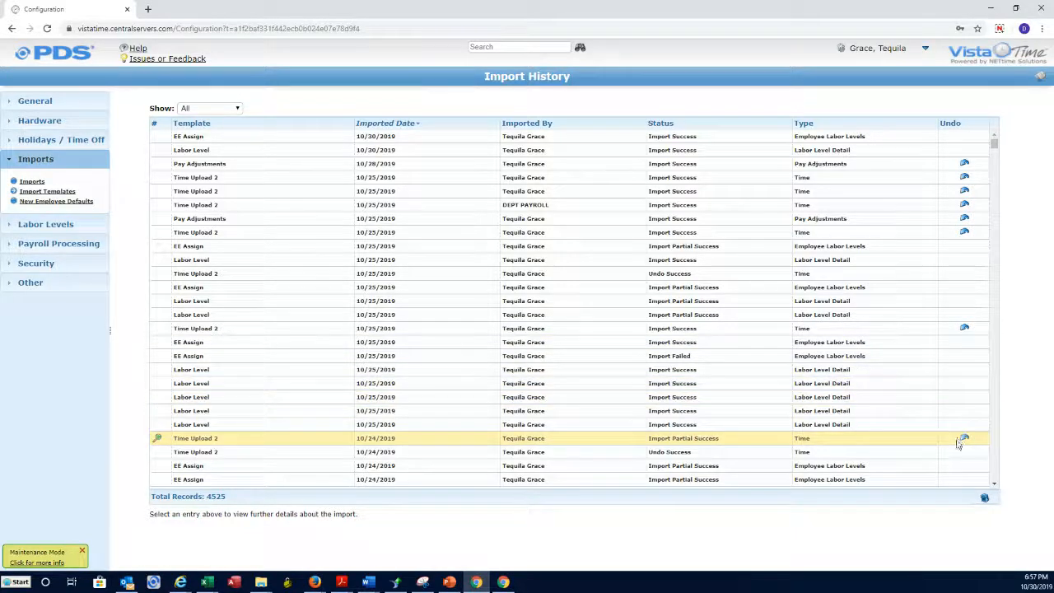
pyautogui.click(983, 498)
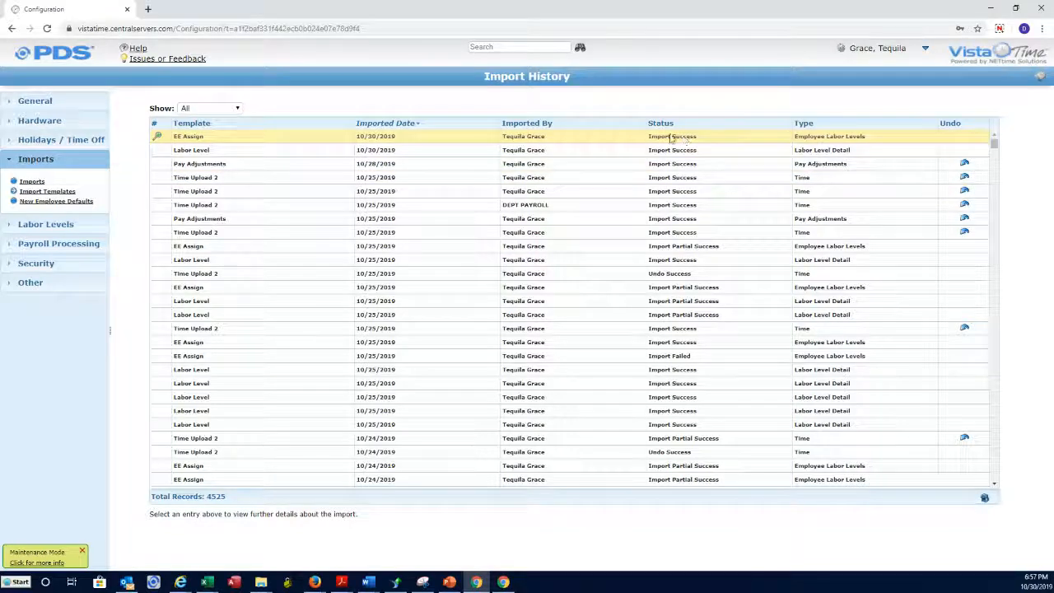
pyautogui.click(157, 137)
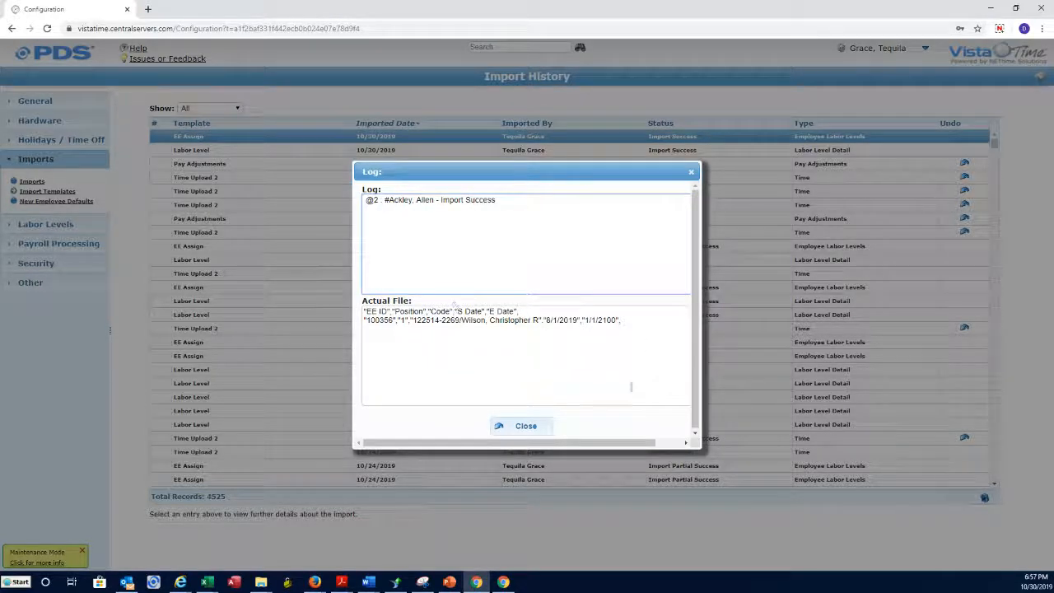
pyautogui.click(539, 427)
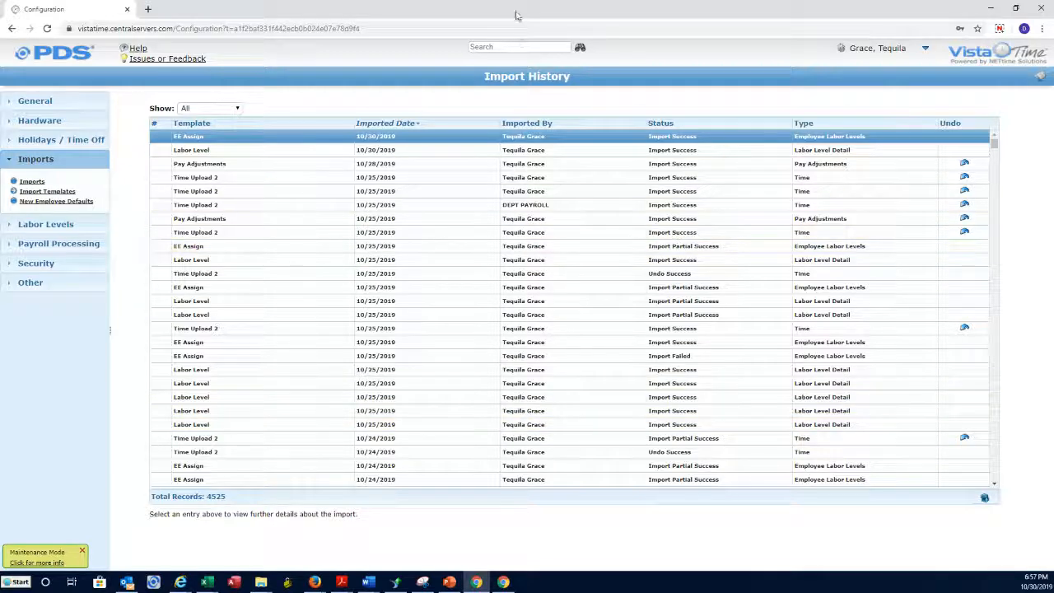
pyautogui.click(512, 48)
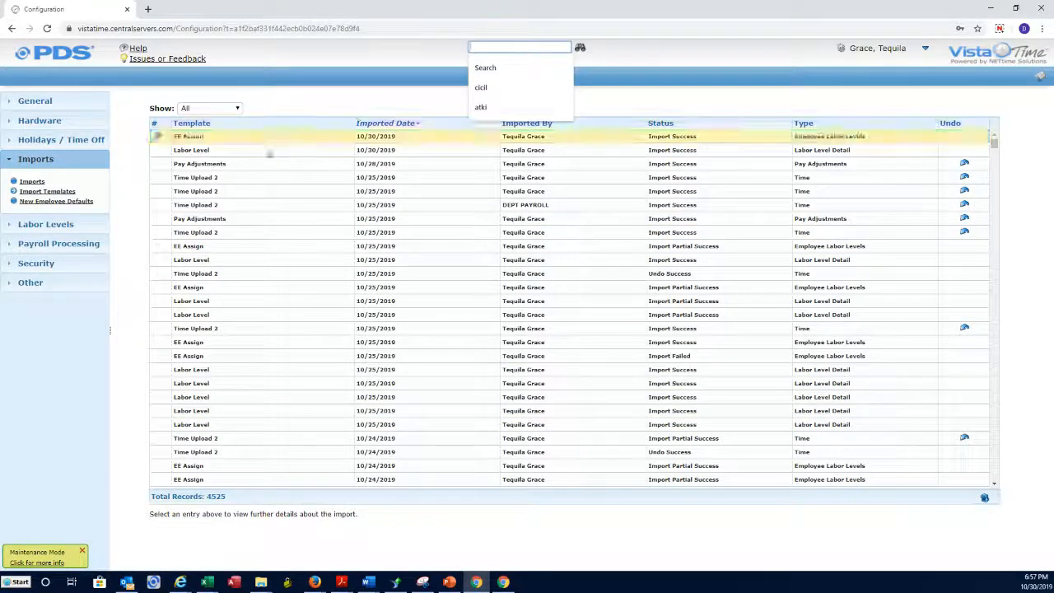
pyautogui.click(64, 231)
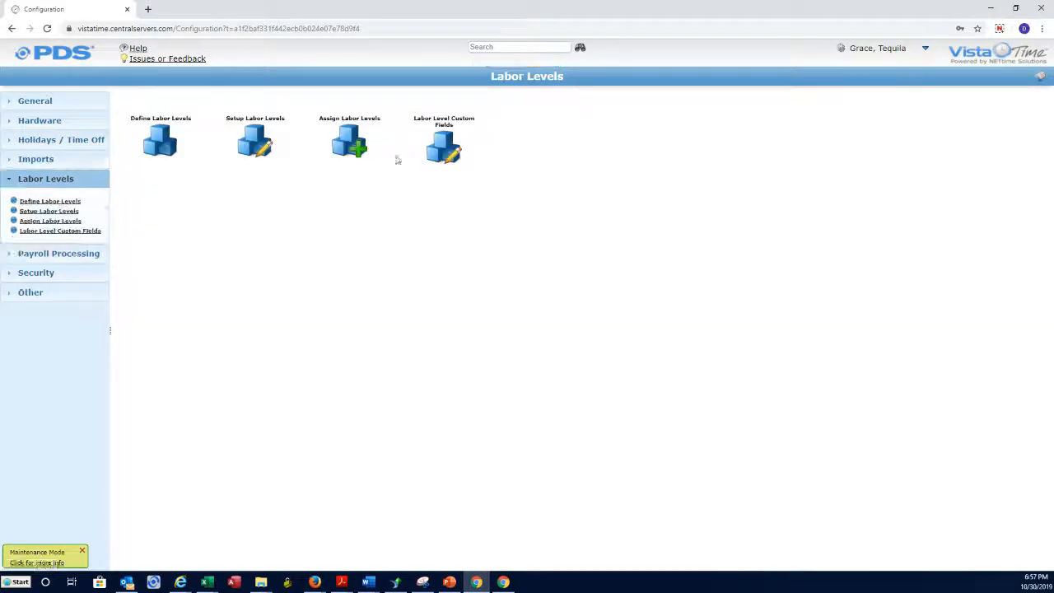
# Review the 40 employees assigned to Kenneth Cole Reaction labor level 119330-110.236.
pyautogui.click(375, 171)
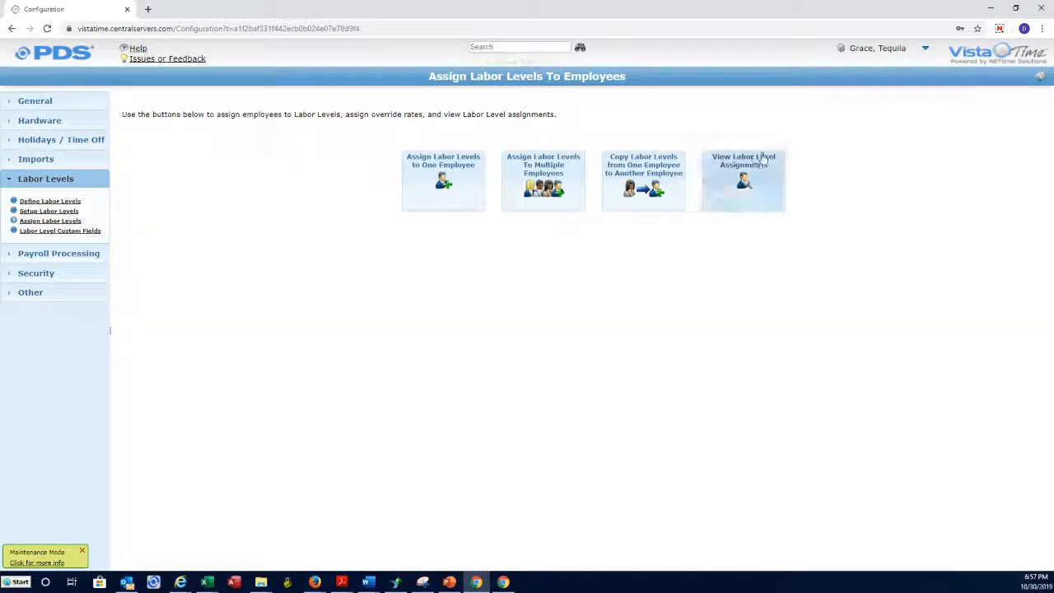
pyautogui.click(743, 176)
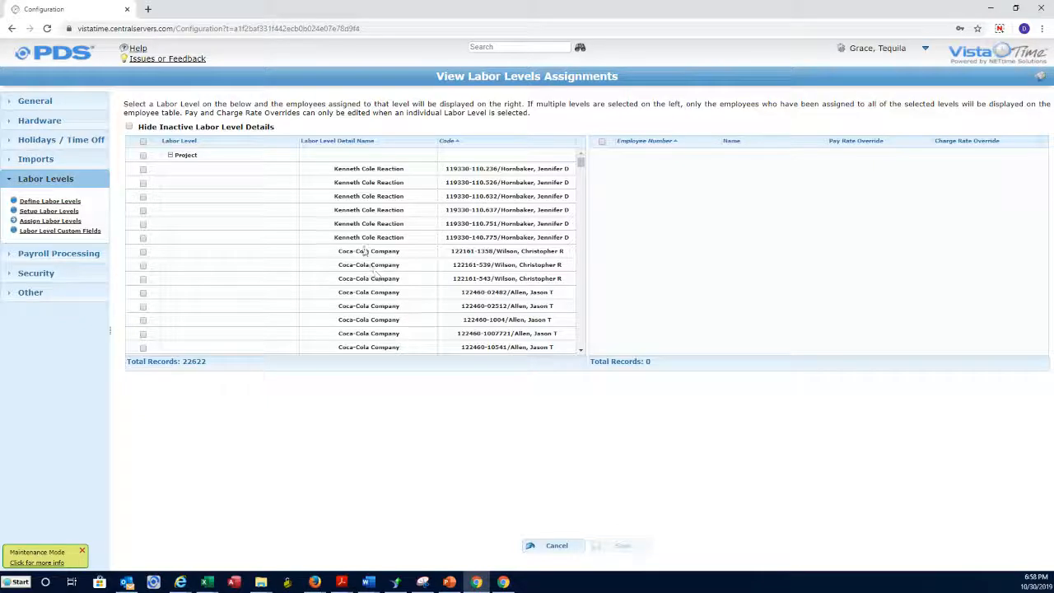
pyautogui.click(388, 170)
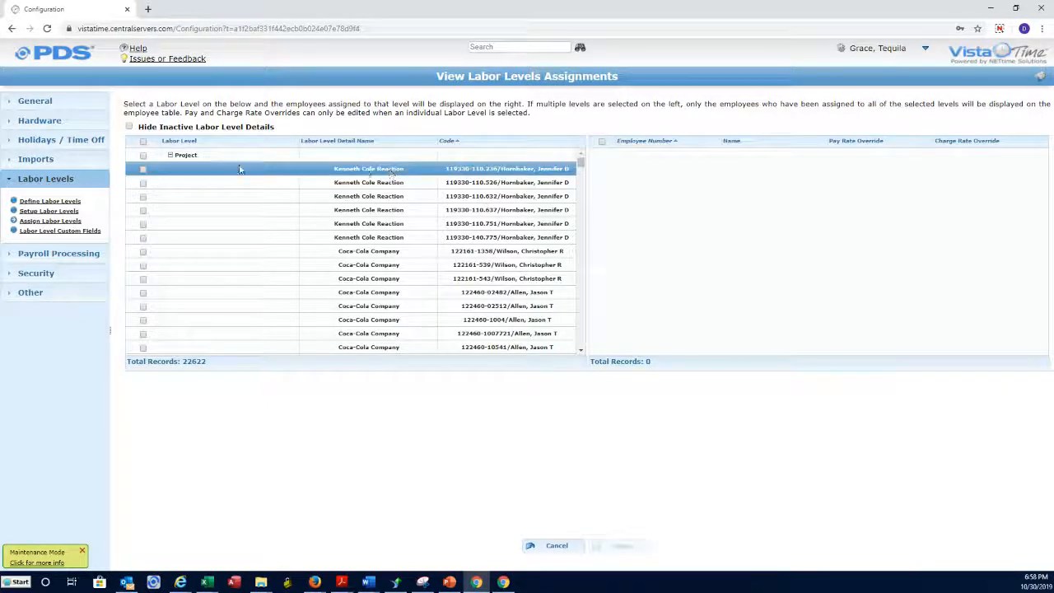
pyautogui.click(143, 169)
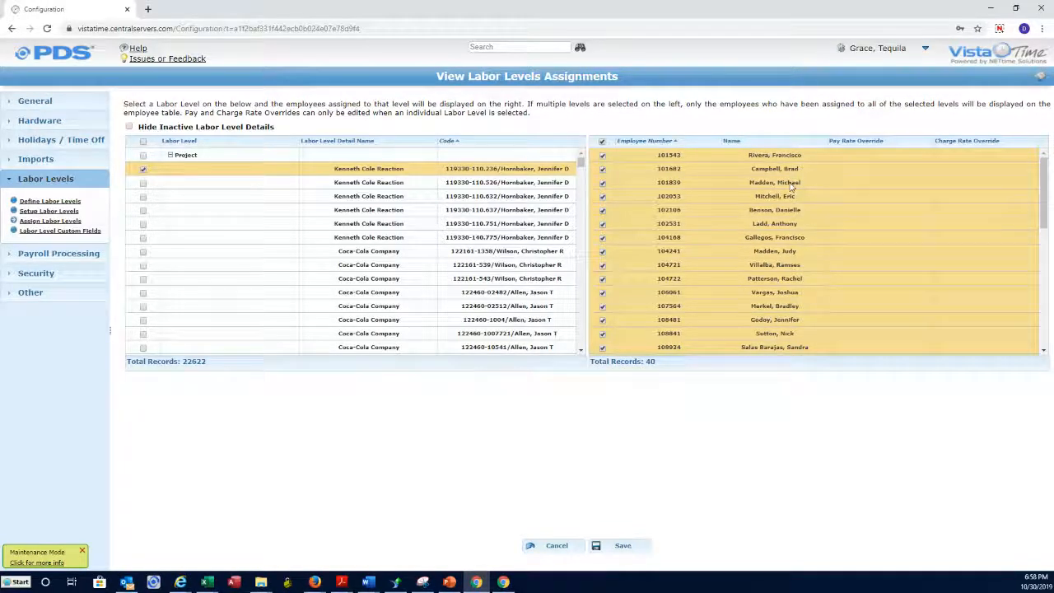
pyautogui.scroll(-5, 728, 247)
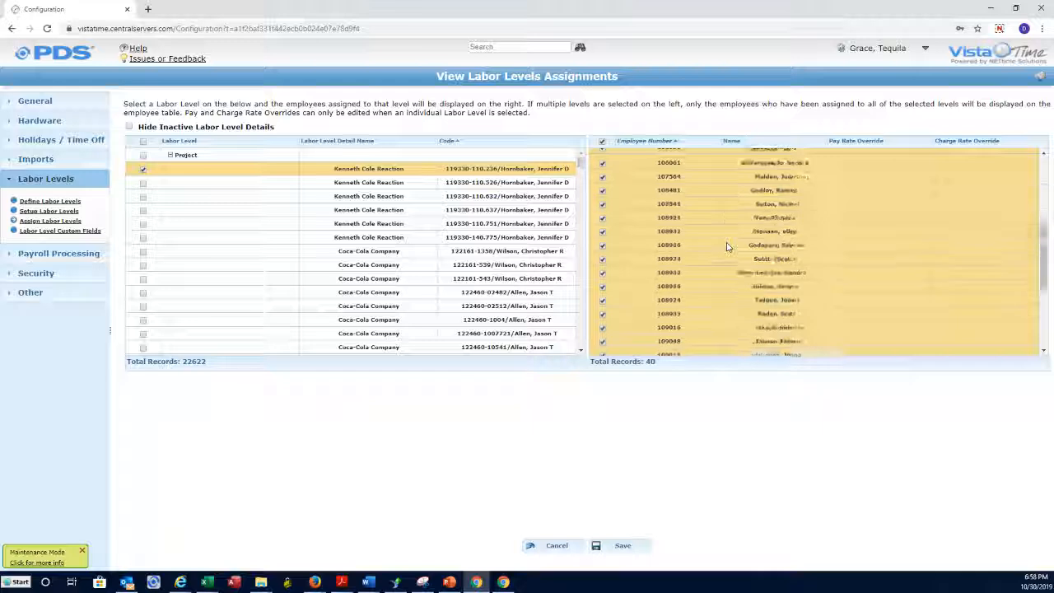
pyautogui.scroll(-1, 728, 247)
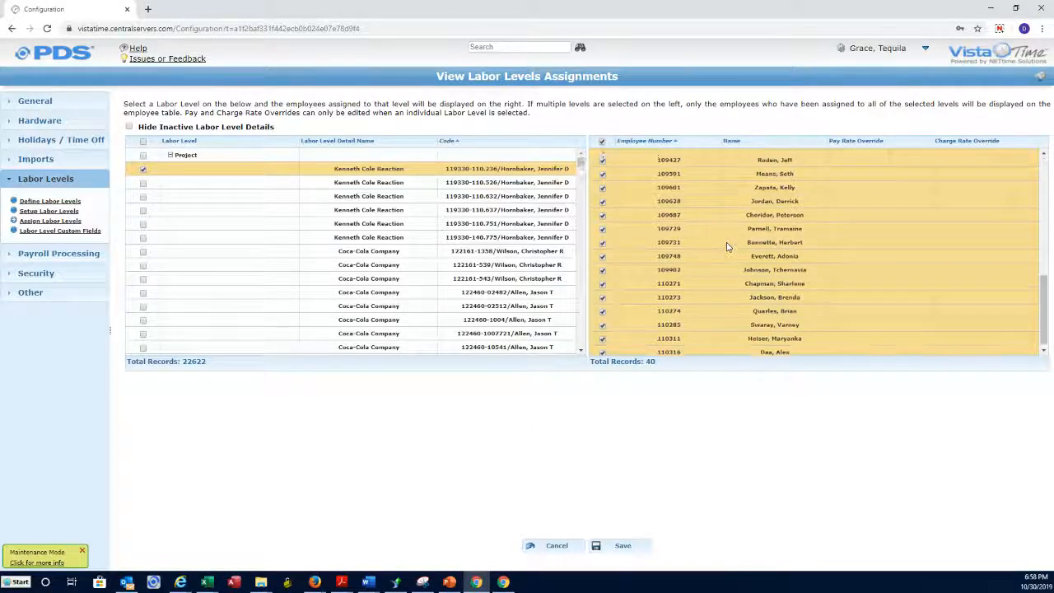
pyautogui.scroll(6, 729, 251)
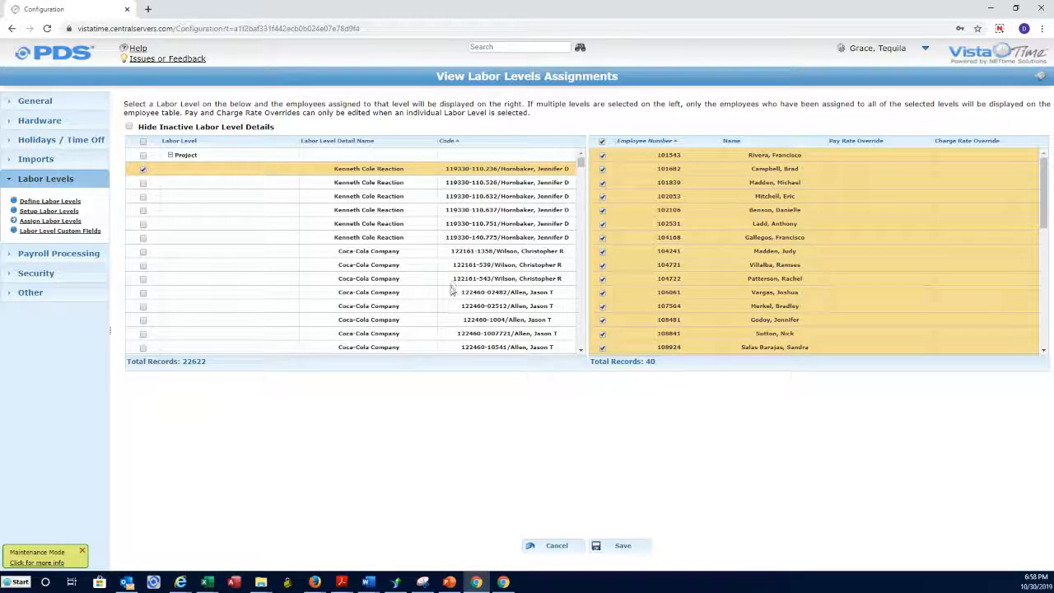
pyautogui.click(50, 221)
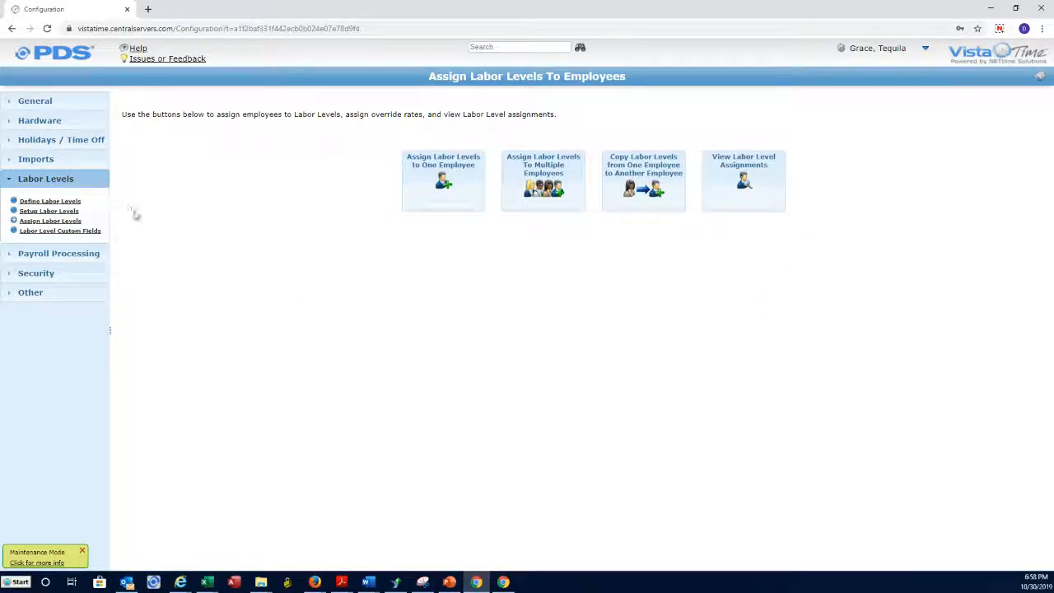
# Show the Setup Labor Levels list of 13400 project labor level records sorted by start date.
pyautogui.click(72, 211)
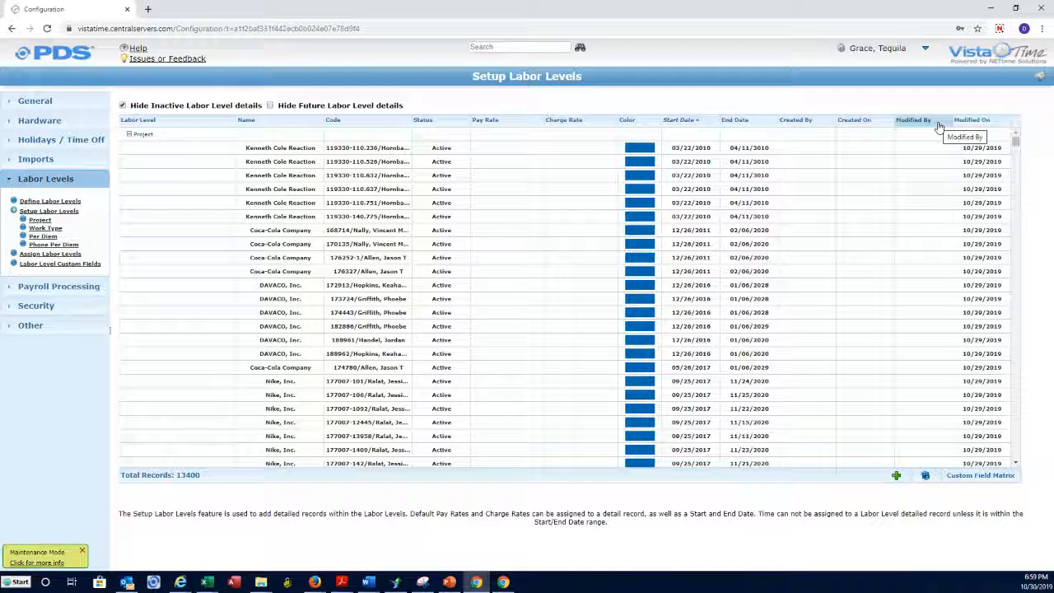
pyautogui.click(999, 31)
pyautogui.click(970, 100)
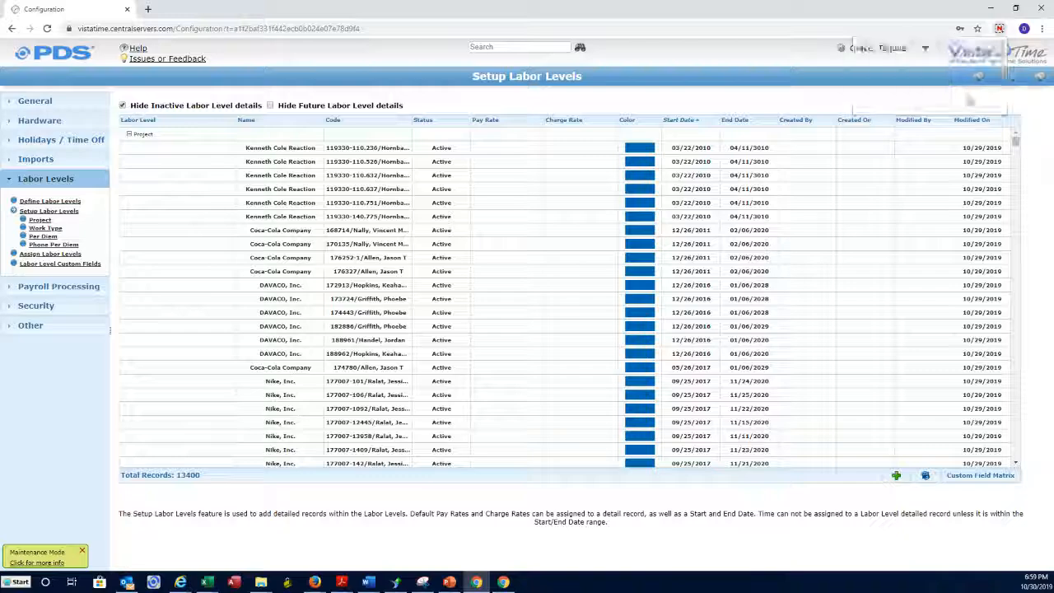